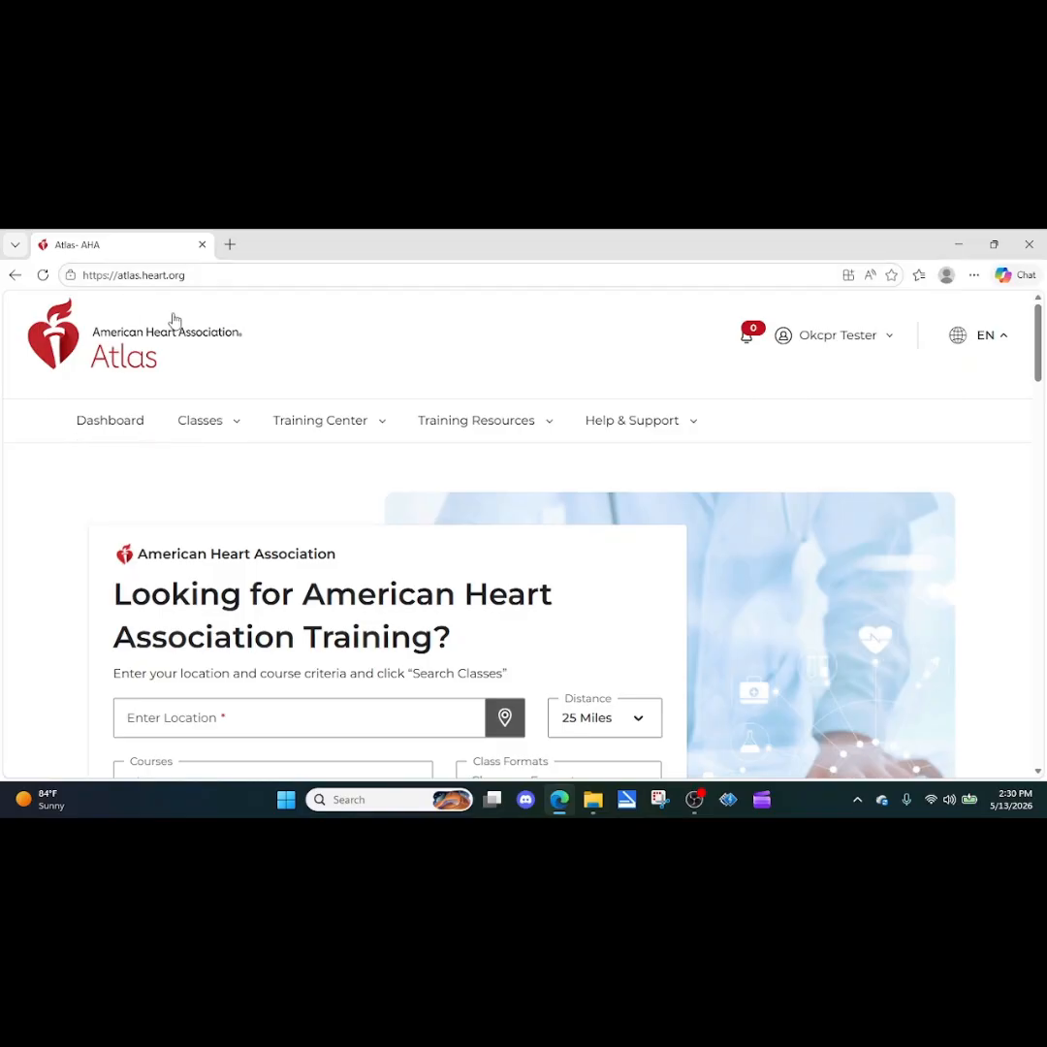
Step: Open the Classes menu from the signed-in Atlas home page
click(200, 420)
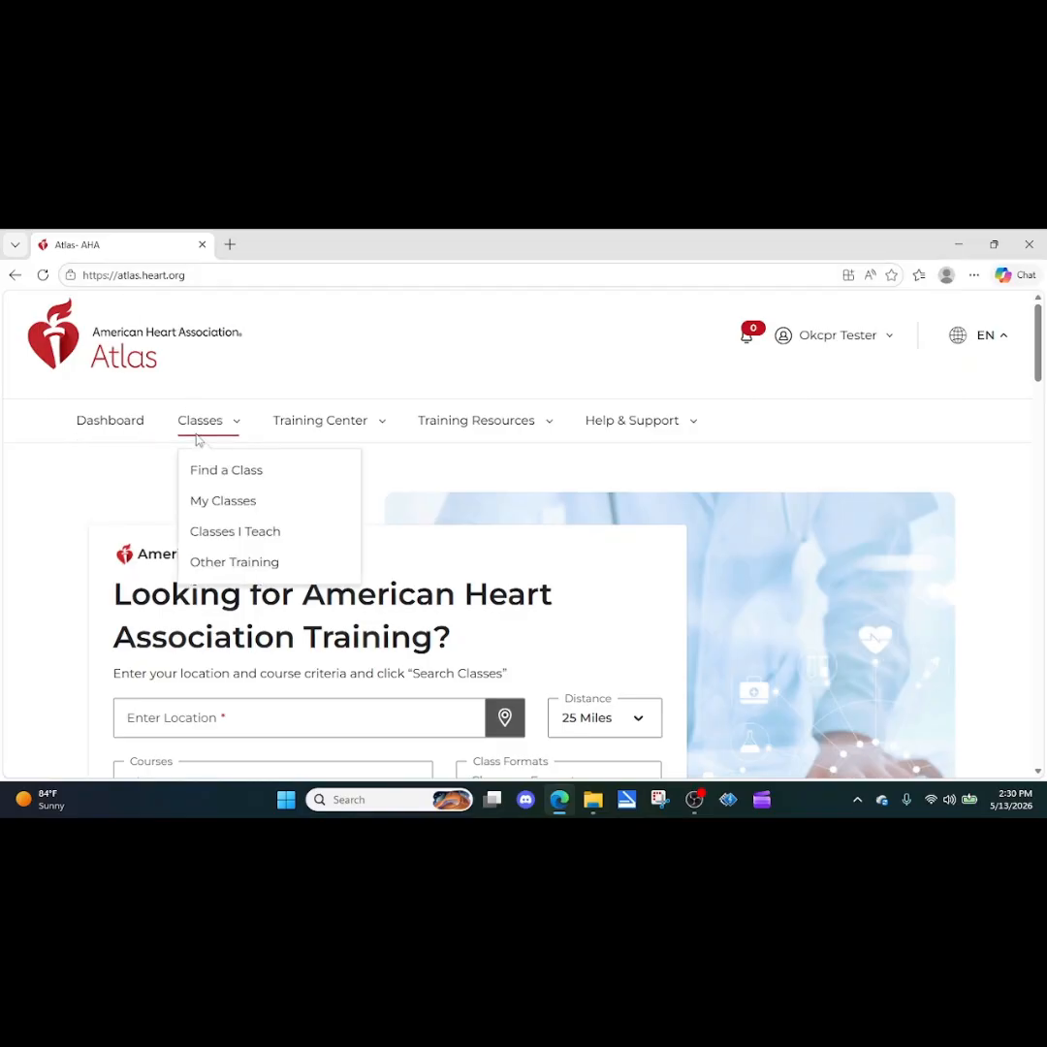
Step: View the BLS Provider Course class from Classes I Teach and scroll to Students in Progress
click(229, 534)
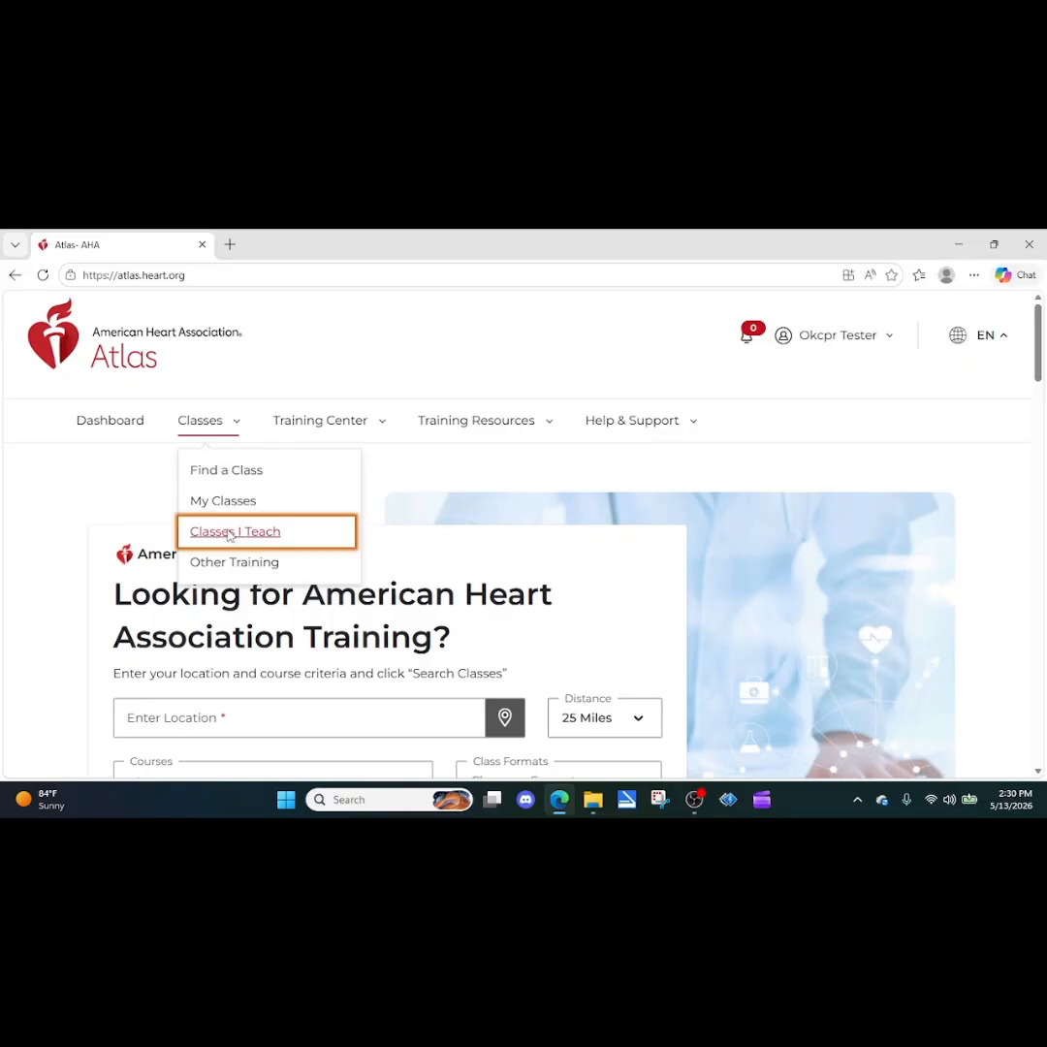
scroll(402, 516, down, 3)
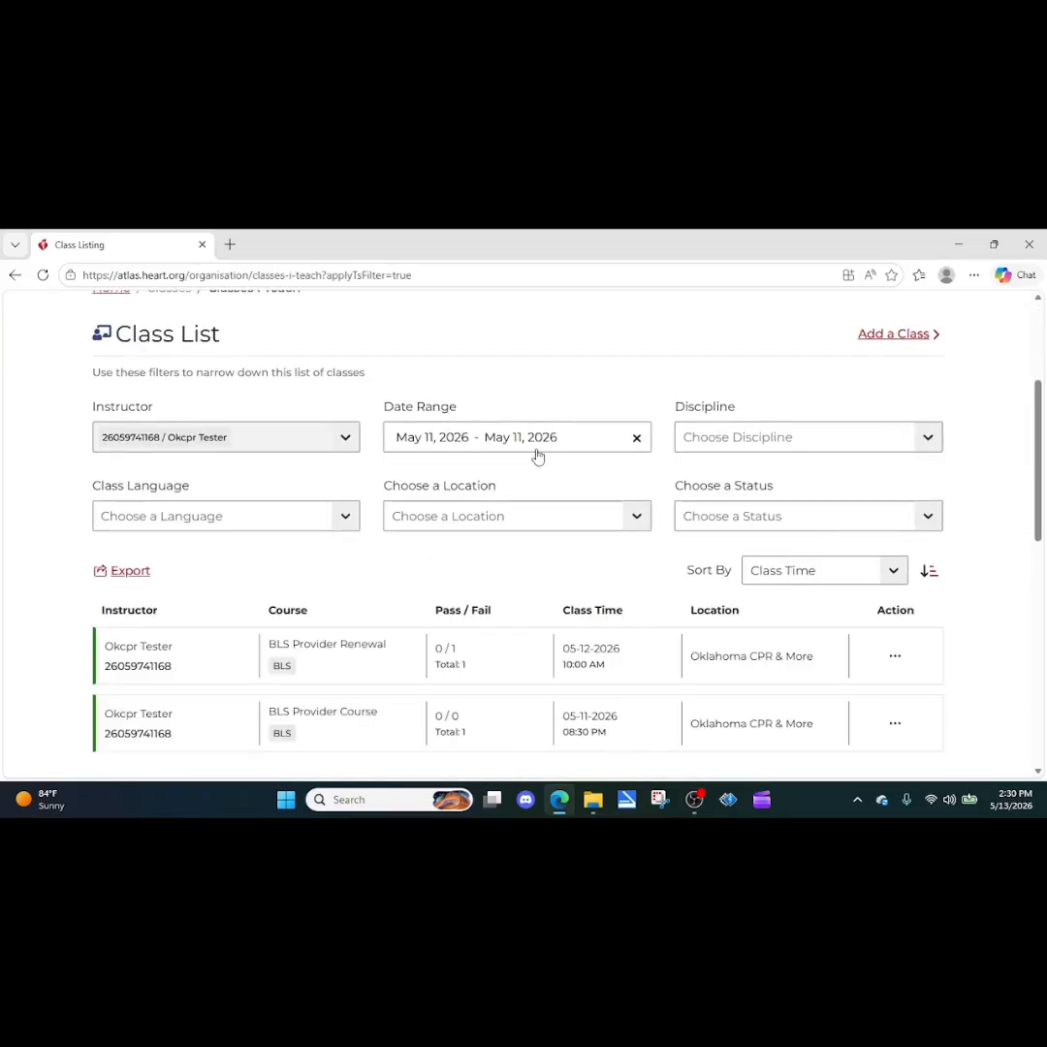
scroll(535, 457, down, 1)
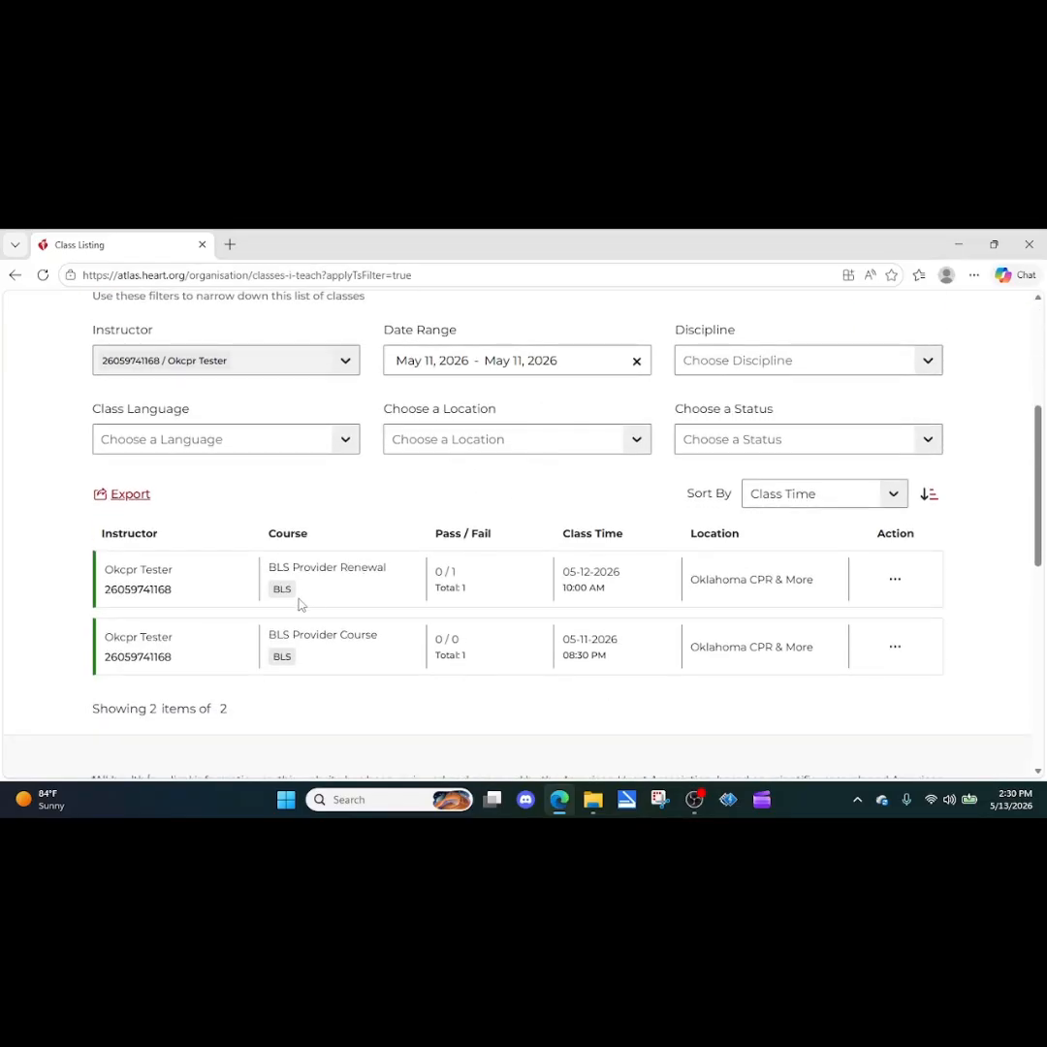
click(893, 652)
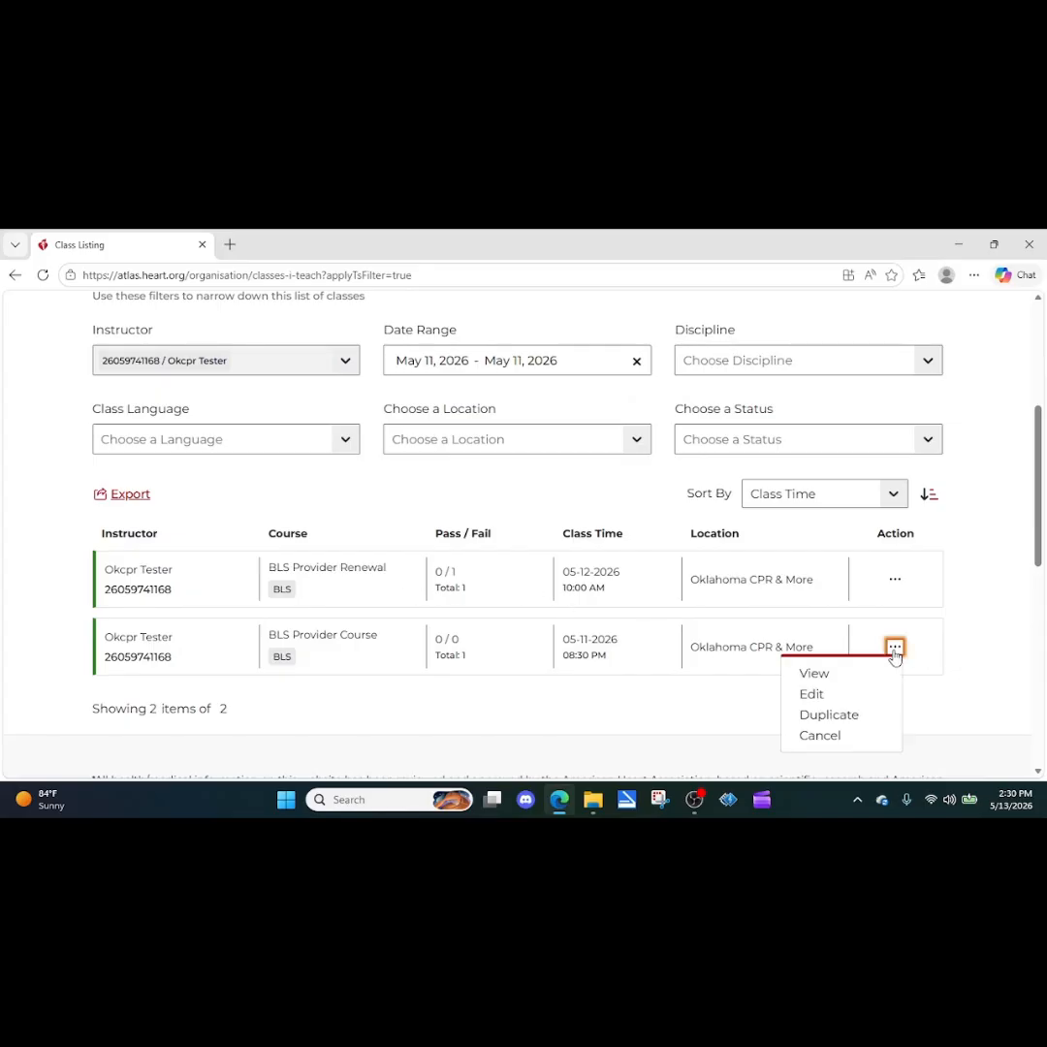
click(810, 676)
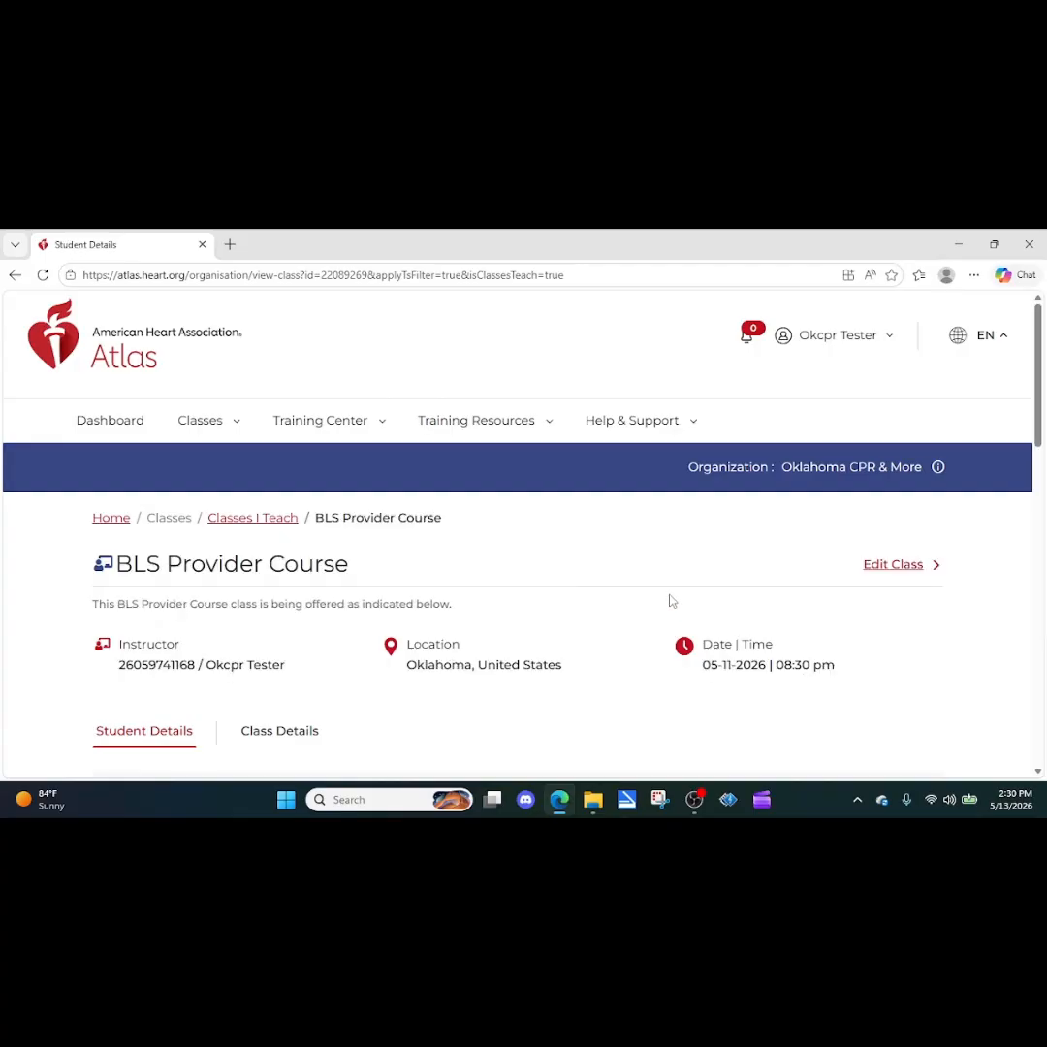
scroll(668, 601, down, 6)
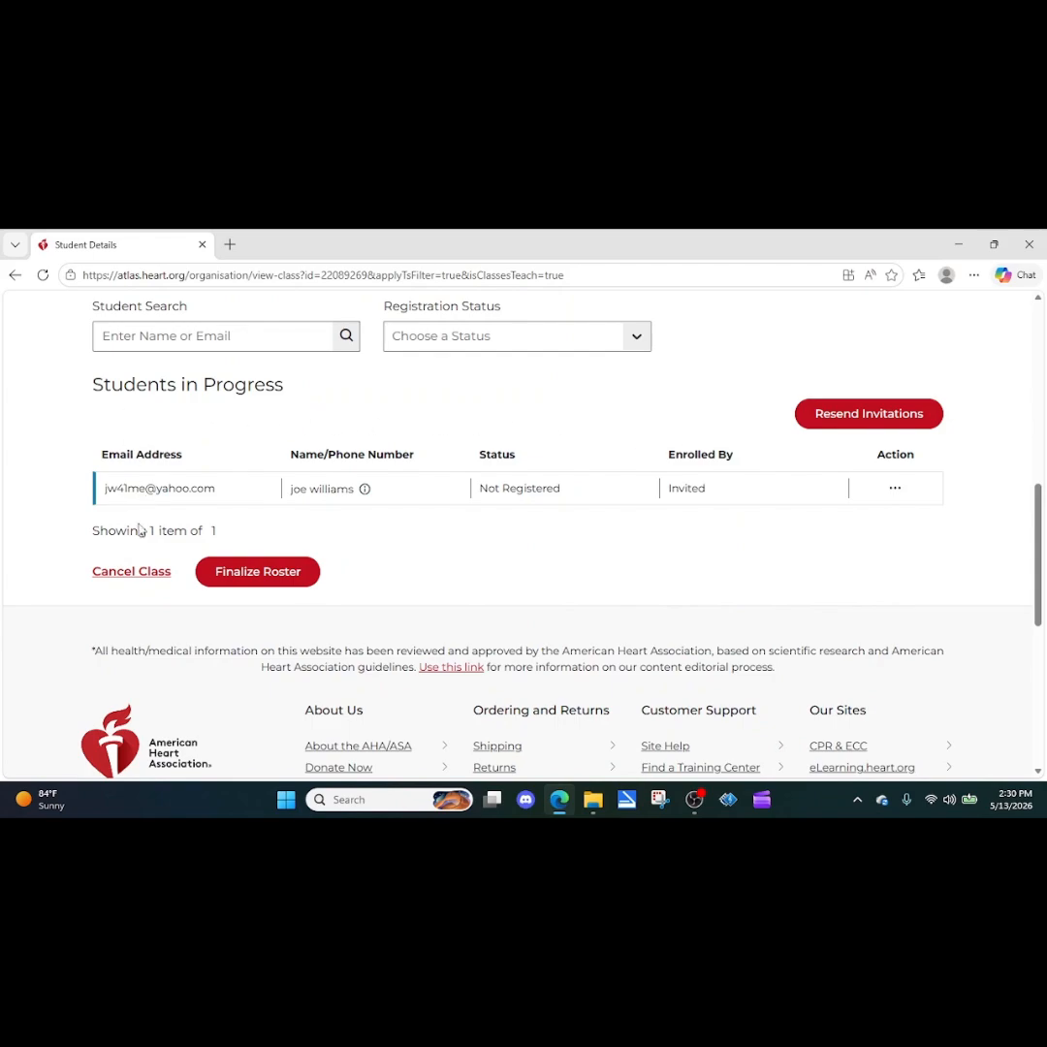
Step: Finalize the BLS Provider Course roster, confirm, and continue to the enrolled student list
click(294, 583)
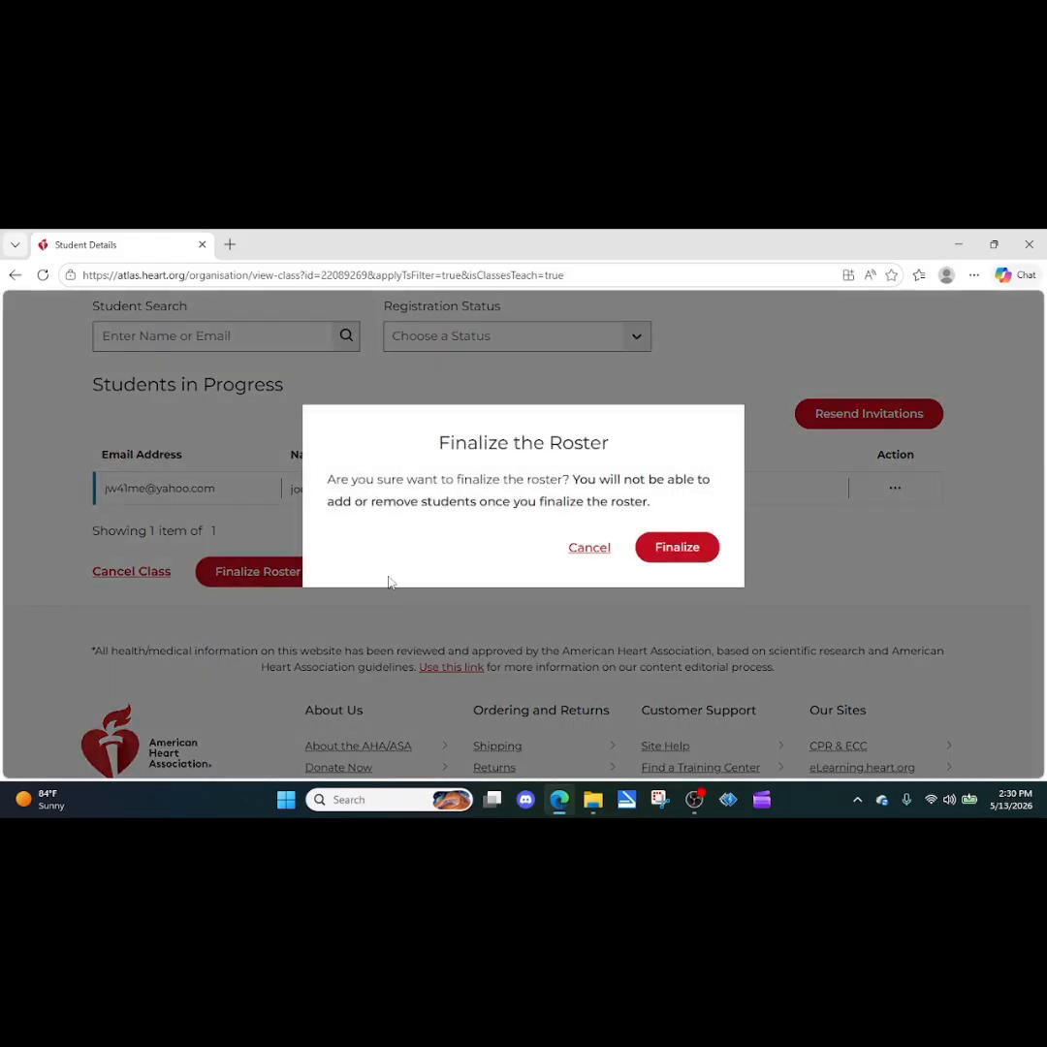
click(661, 549)
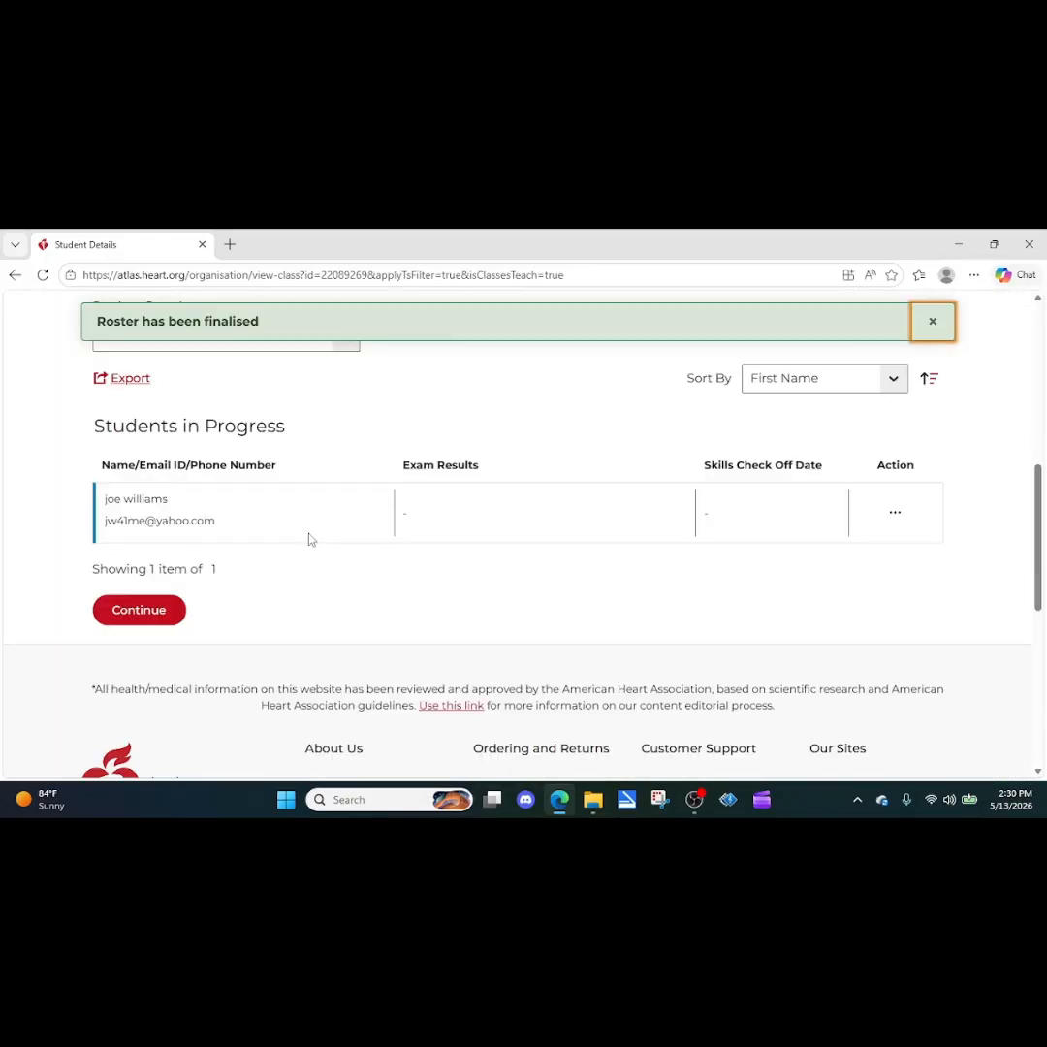
scroll(291, 533, down, 2)
scroll(252, 504, up, 1)
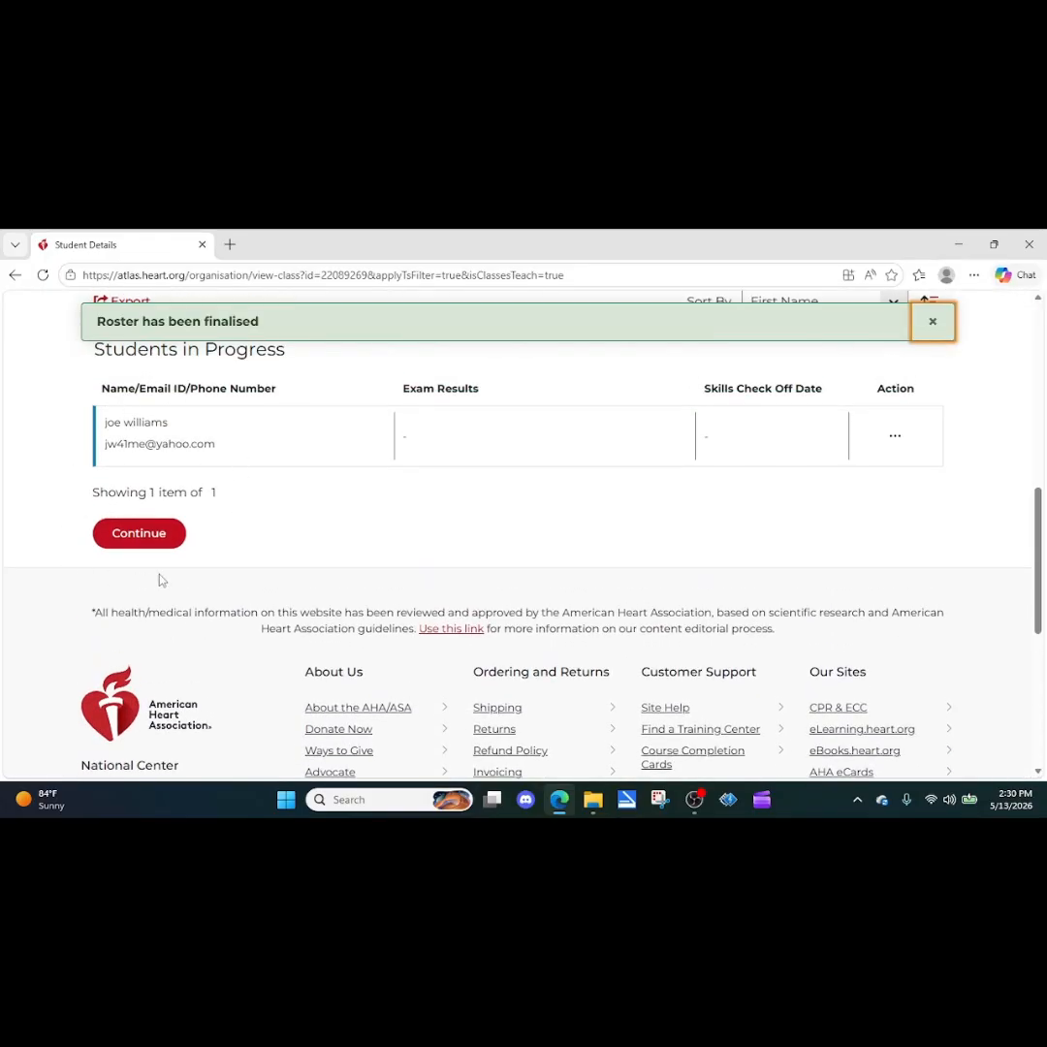
click(145, 534)
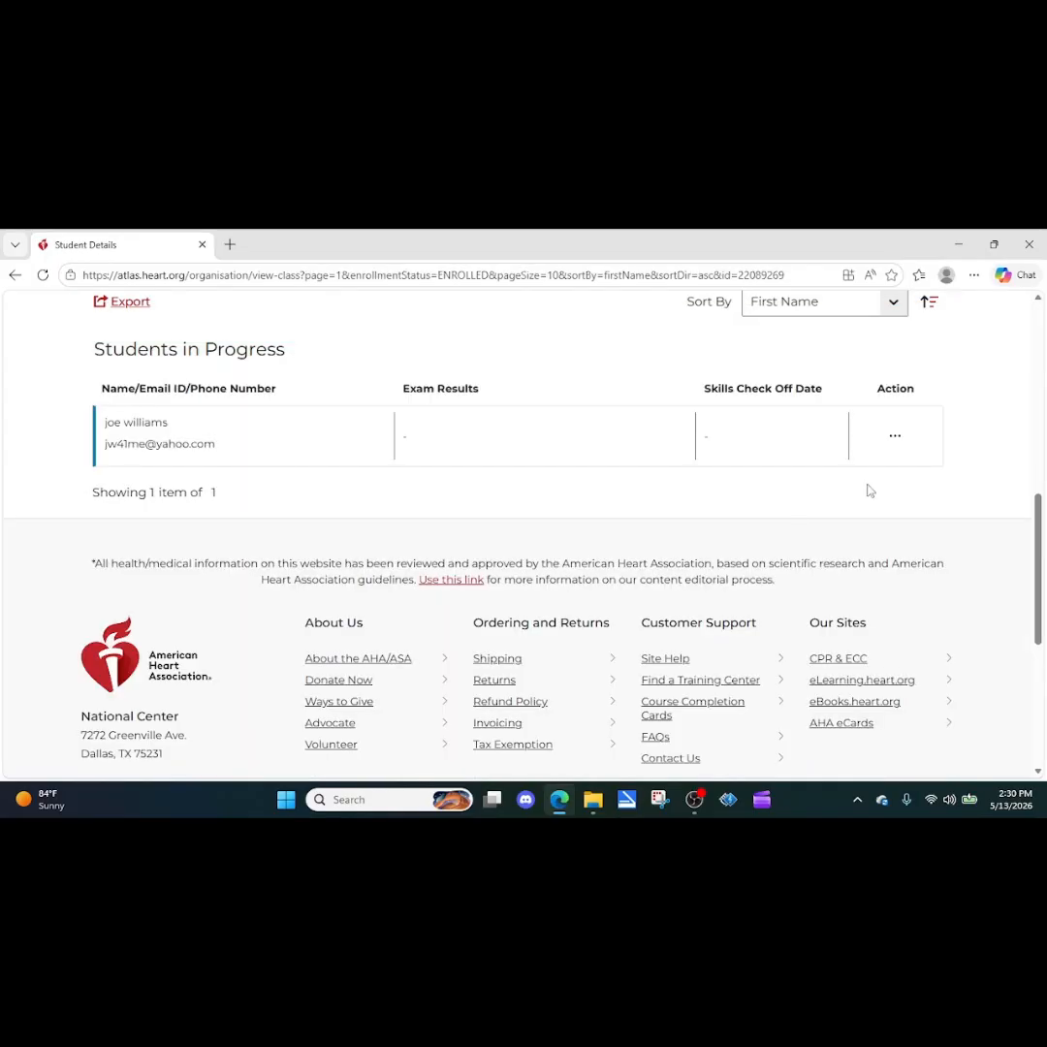
scroll(869, 490, up, 2)
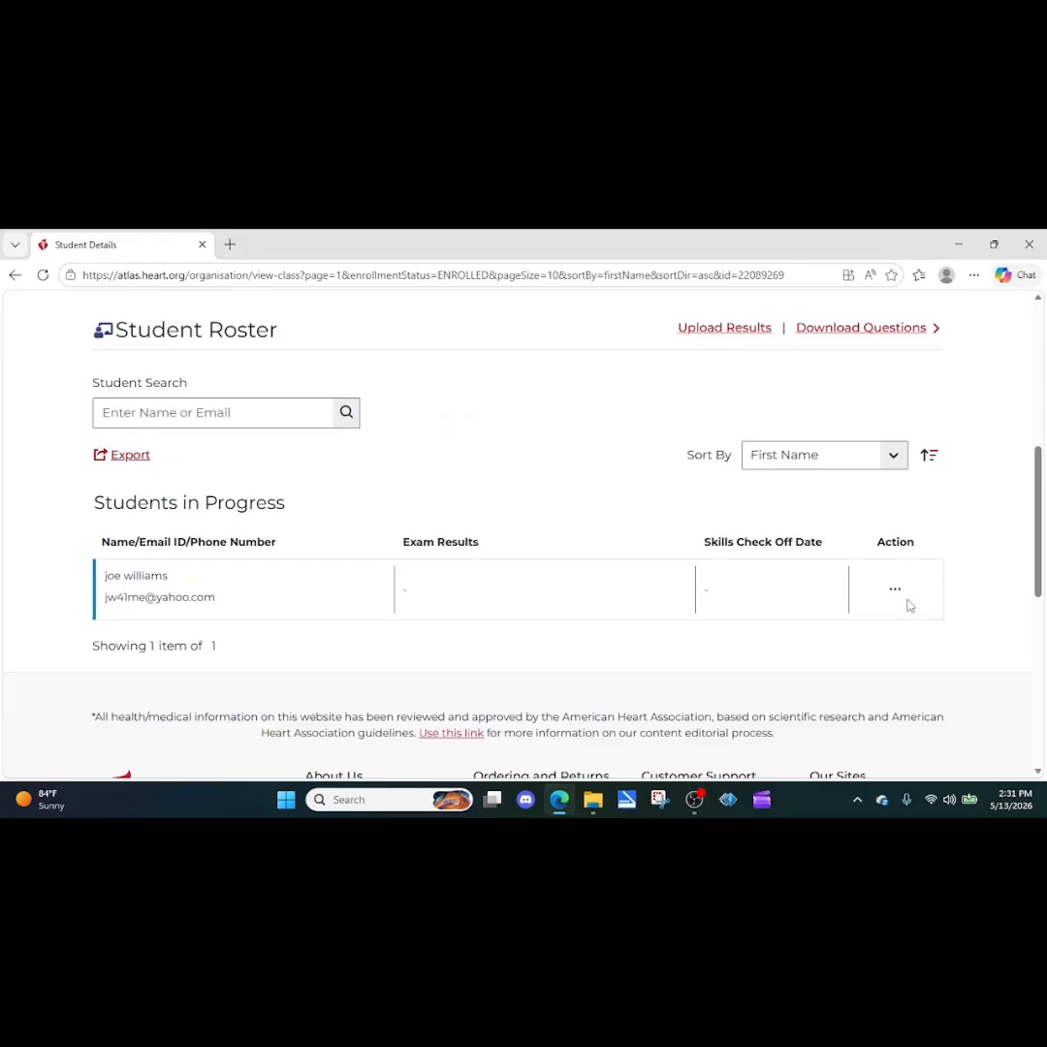
click(895, 589)
Step: Edit the enrolled student's results, fail the student, and dismiss the confirmation banner
click(814, 639)
scroll(493, 673, down, 3)
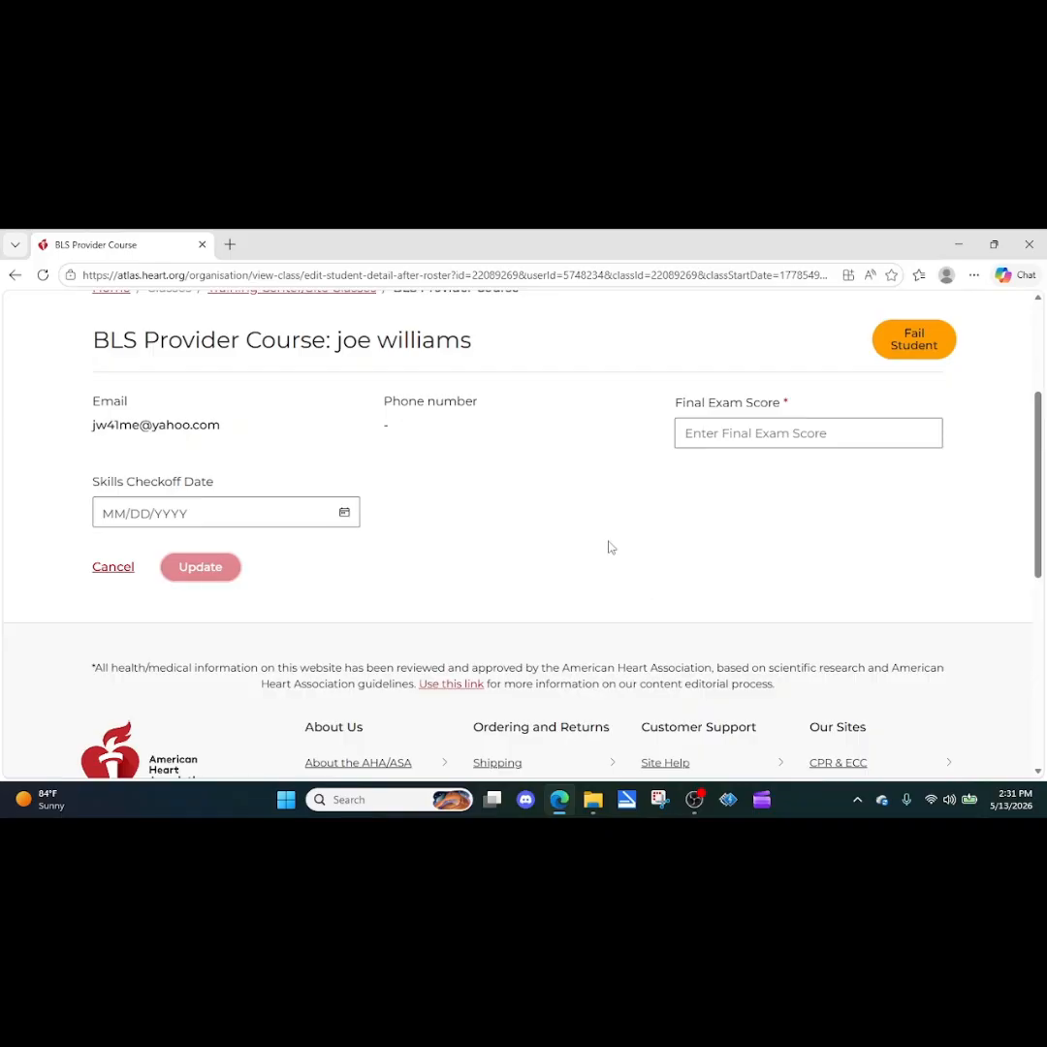
click(927, 346)
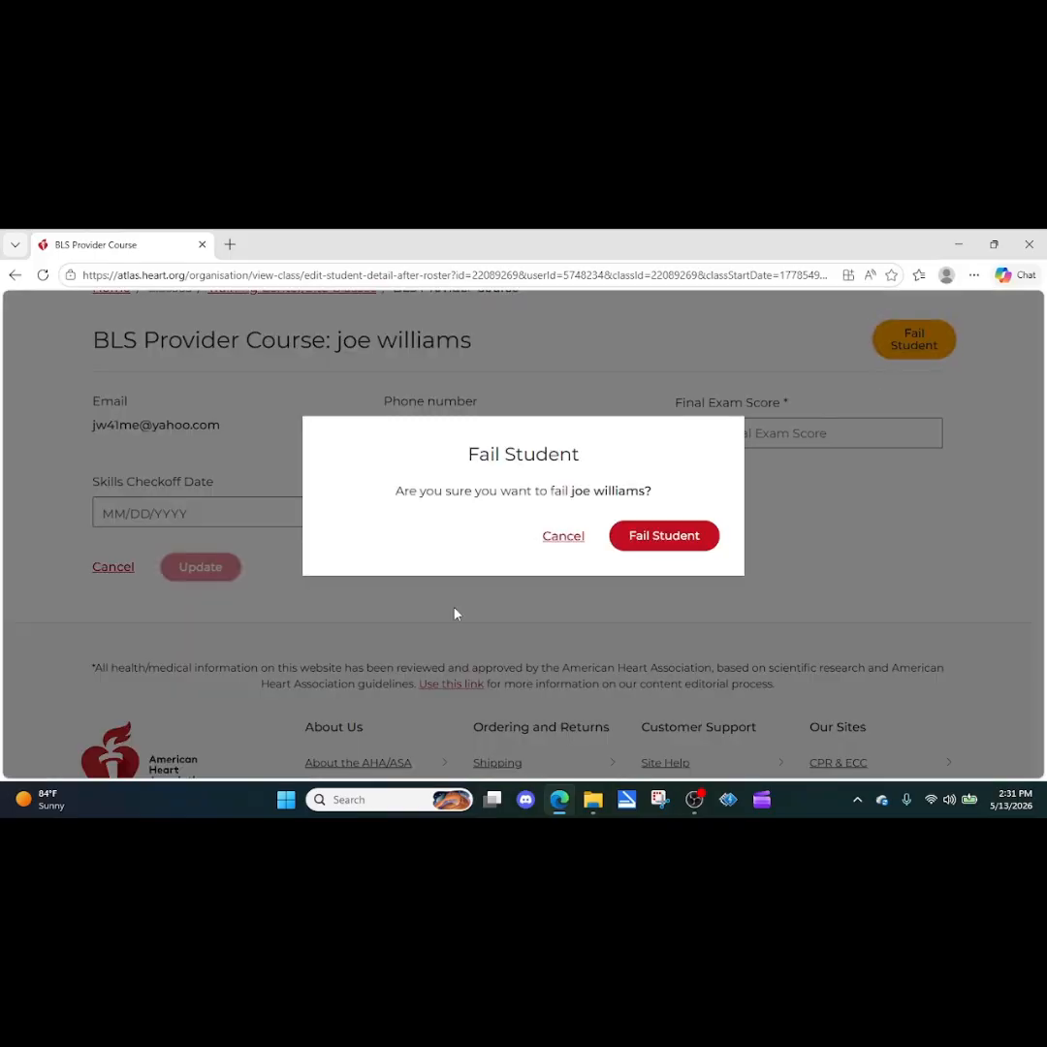
click(657, 536)
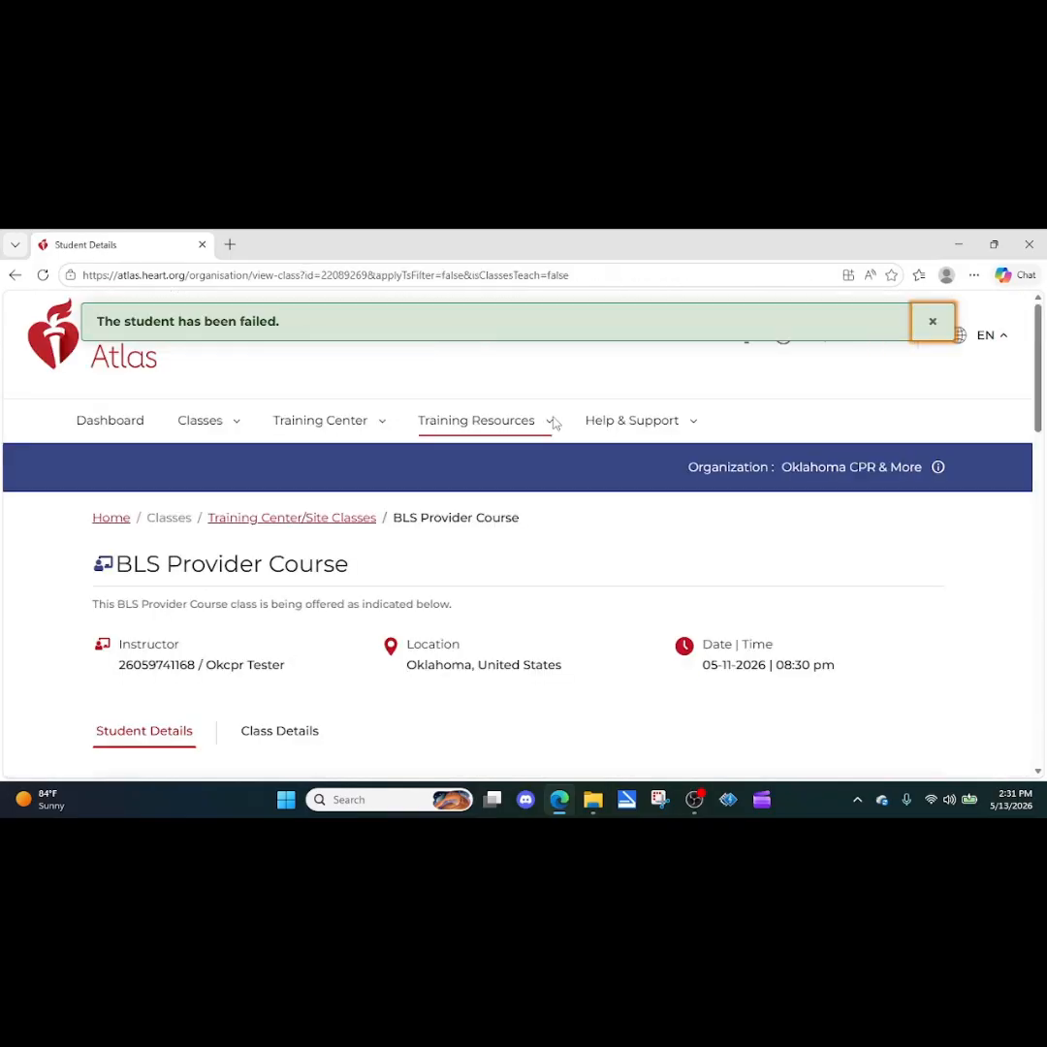
click(932, 322)
click(331, 423)
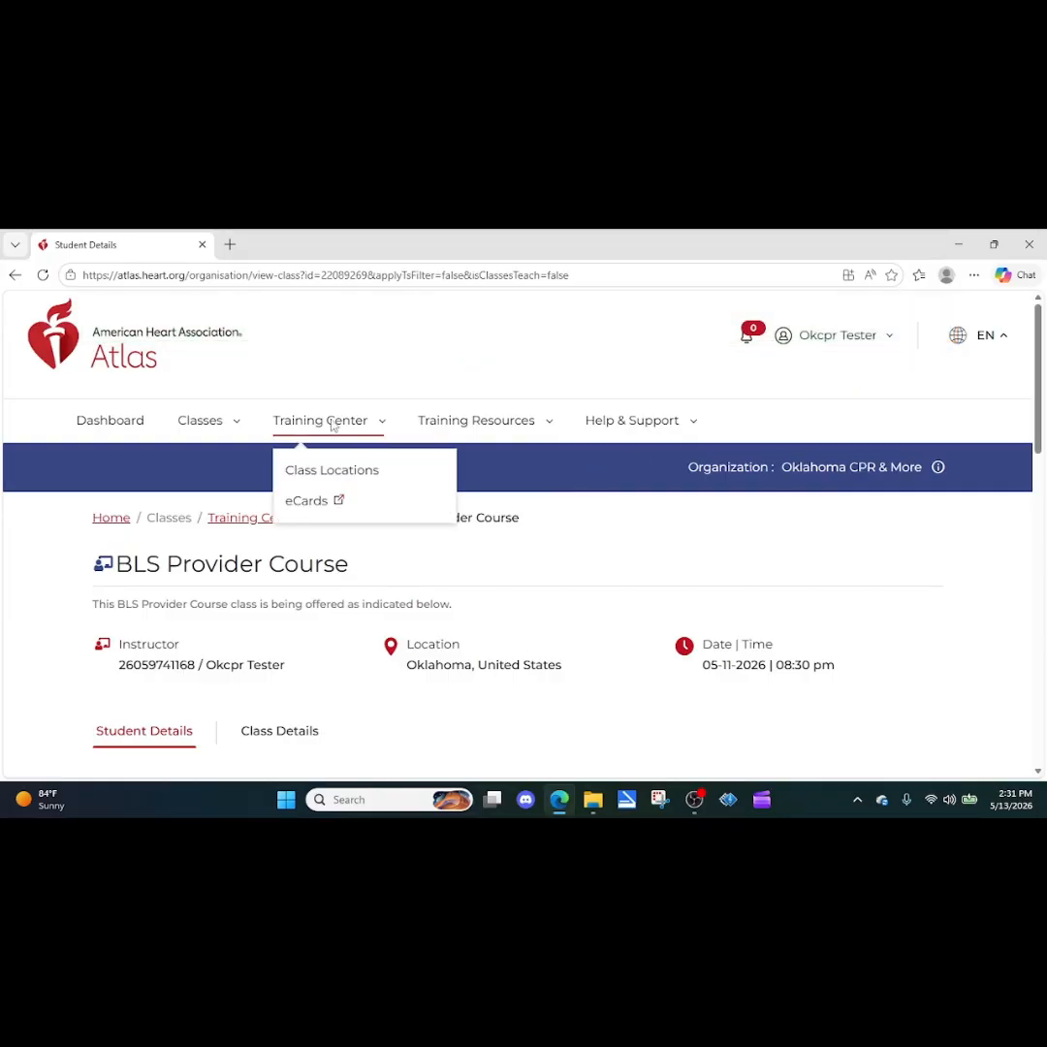
Step: Go to the My Account dashboard and expand the Training Center menu
click(109, 422)
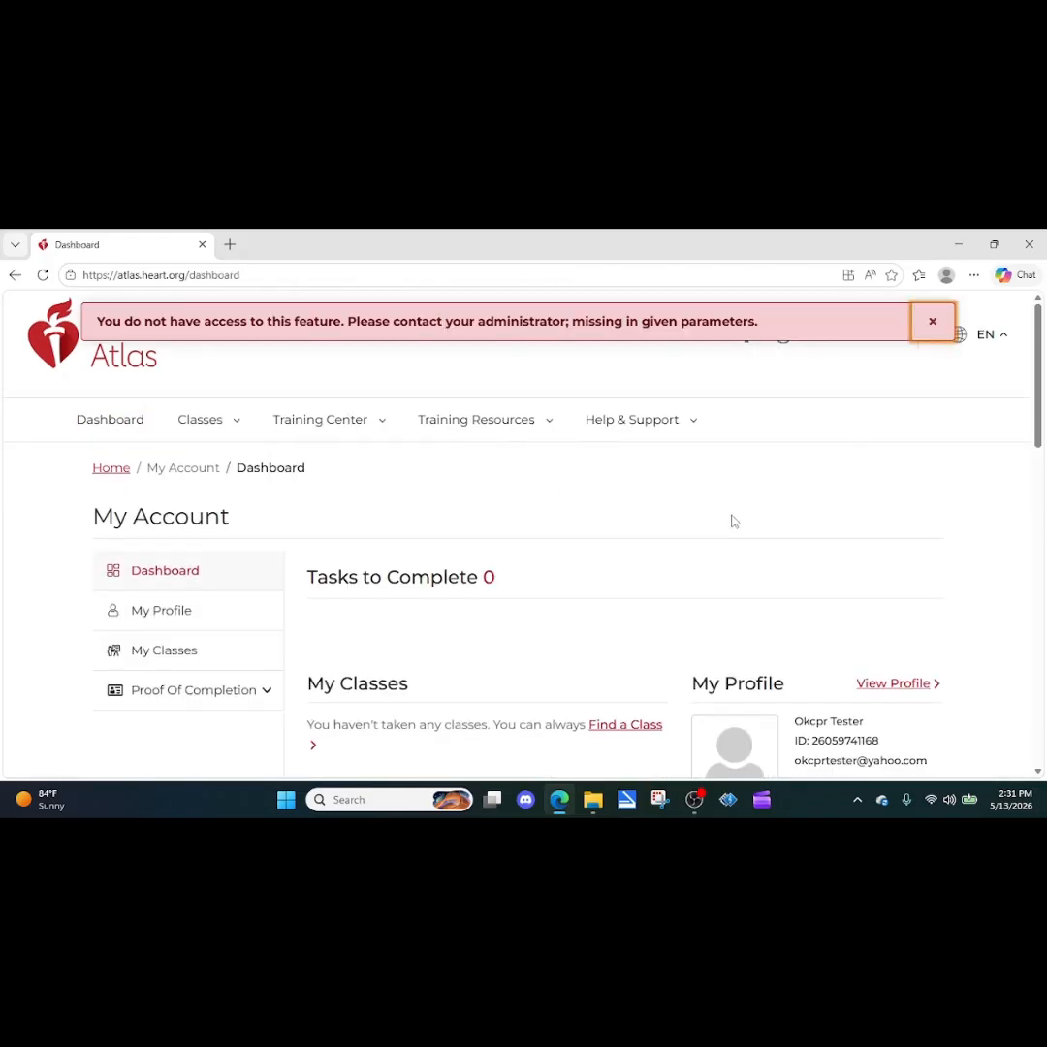
scroll(722, 521, down, 5)
scroll(721, 519, down, 4)
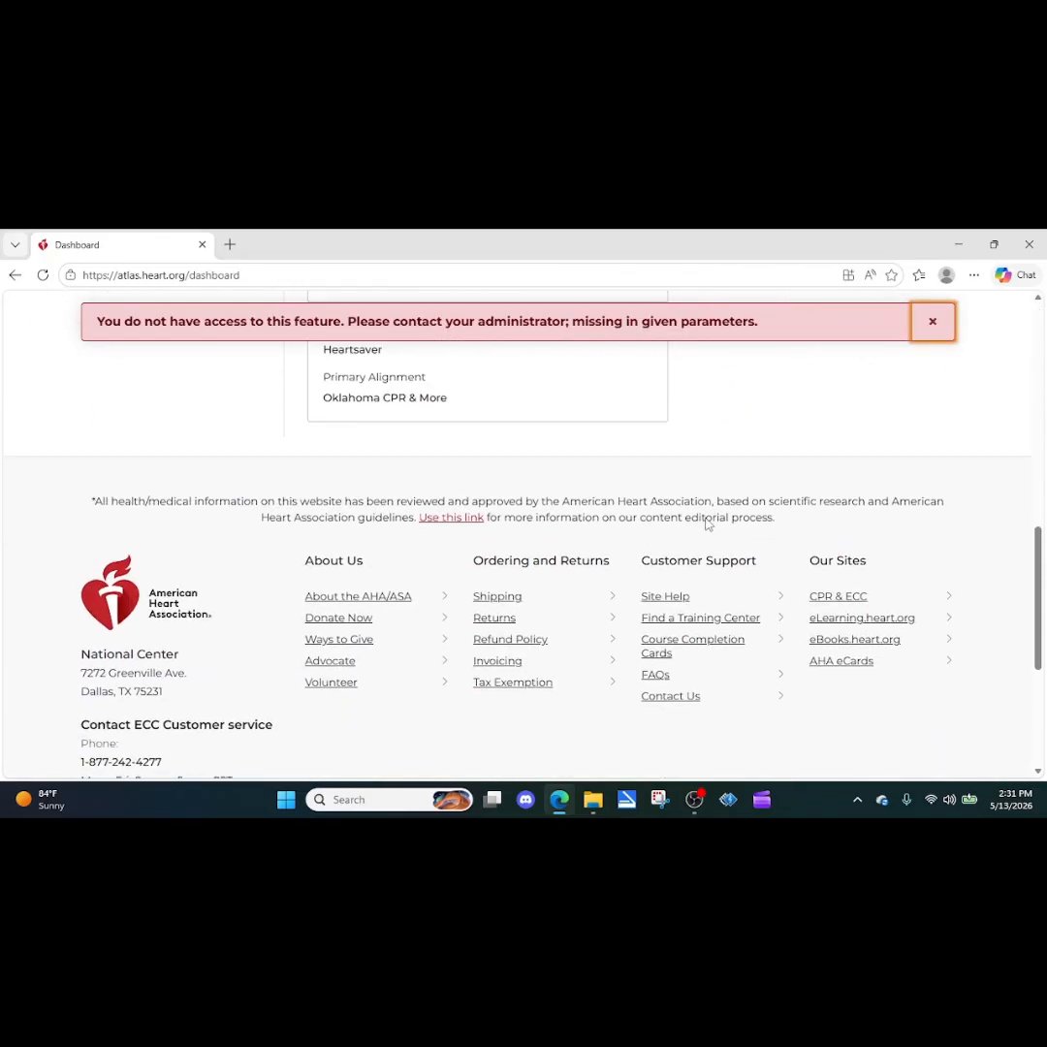
scroll(705, 525, up, 2)
scroll(705, 525, up, 3)
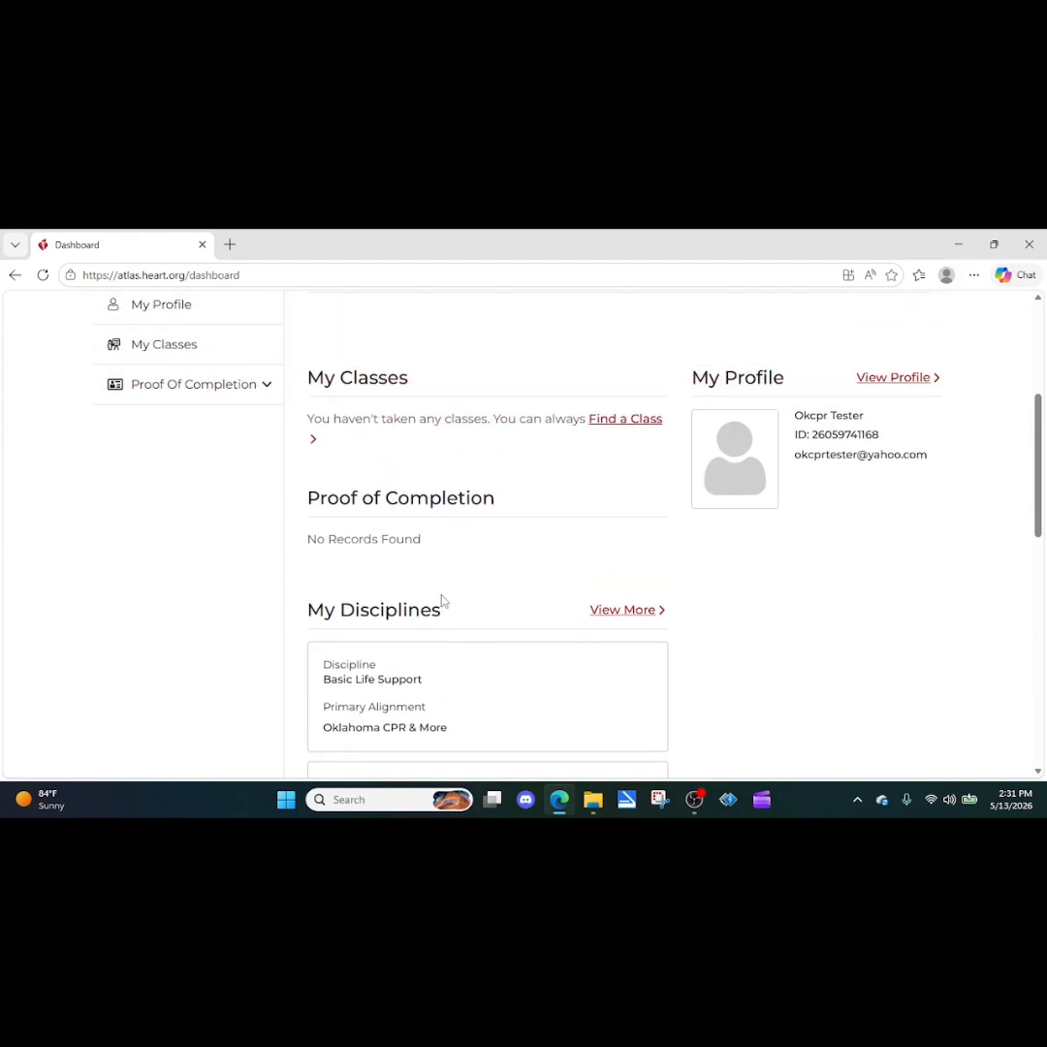
scroll(374, 545, up, 3)
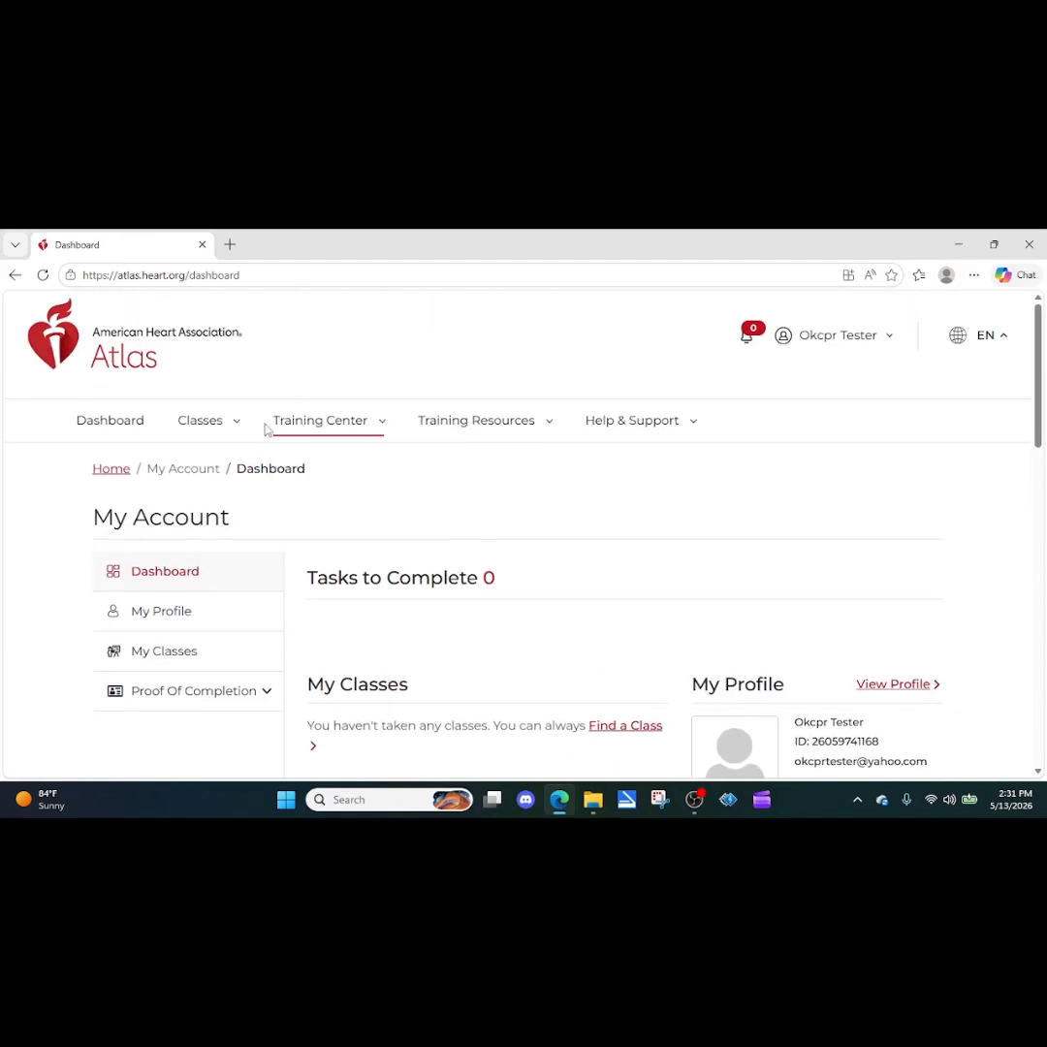
click(359, 423)
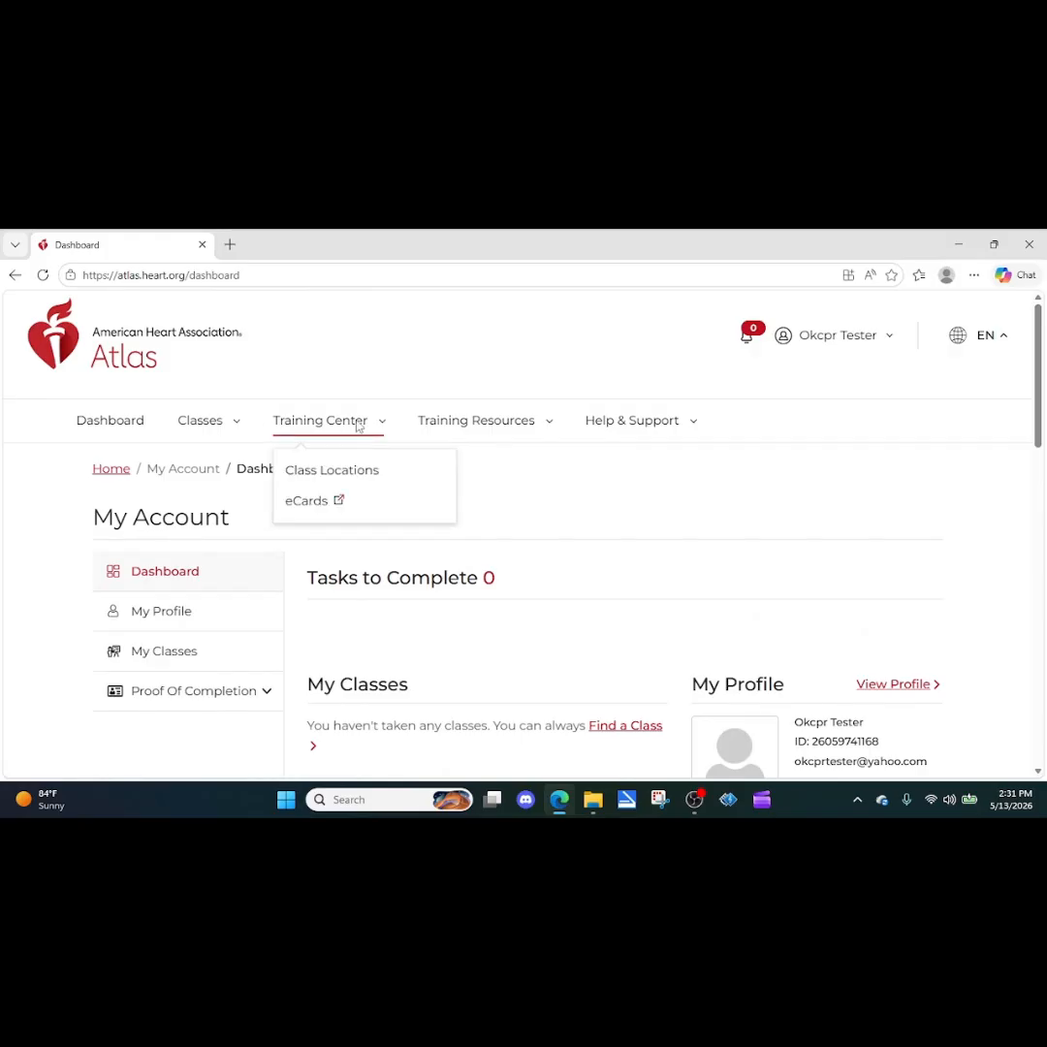
Step: In eCards, start Assign eCards to Students with role Instructor and inventory by Training Site
click(310, 506)
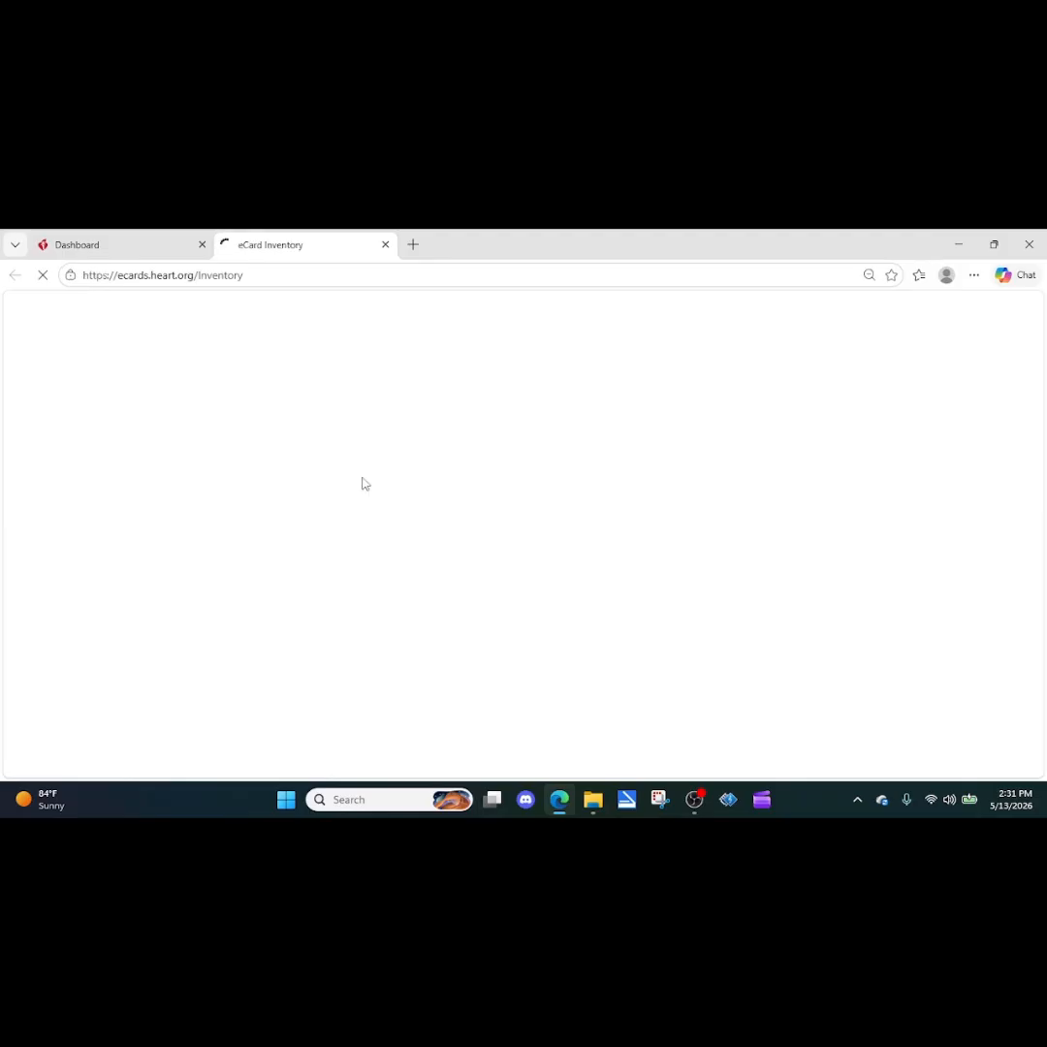
mouse_move(234, 462)
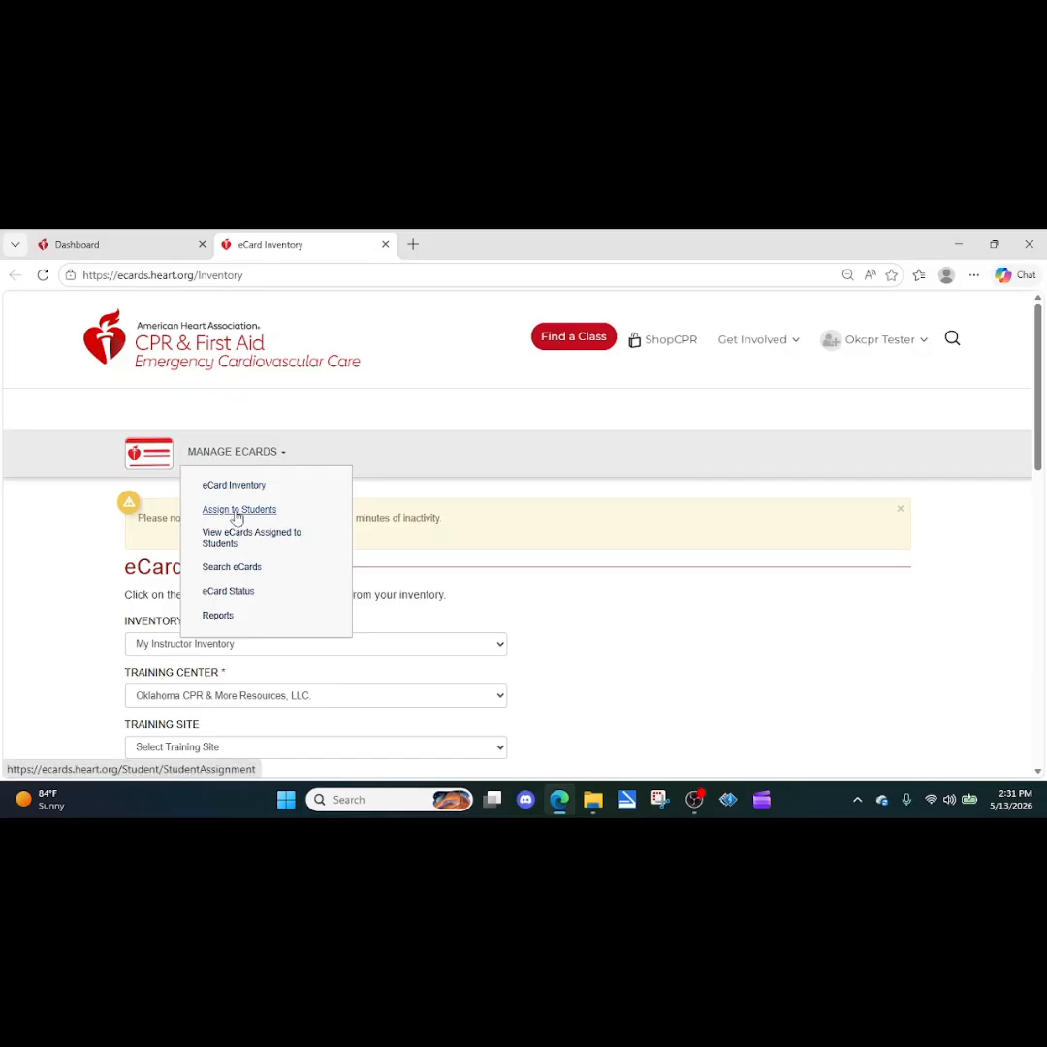
click(236, 518)
scroll(329, 545, down, 2)
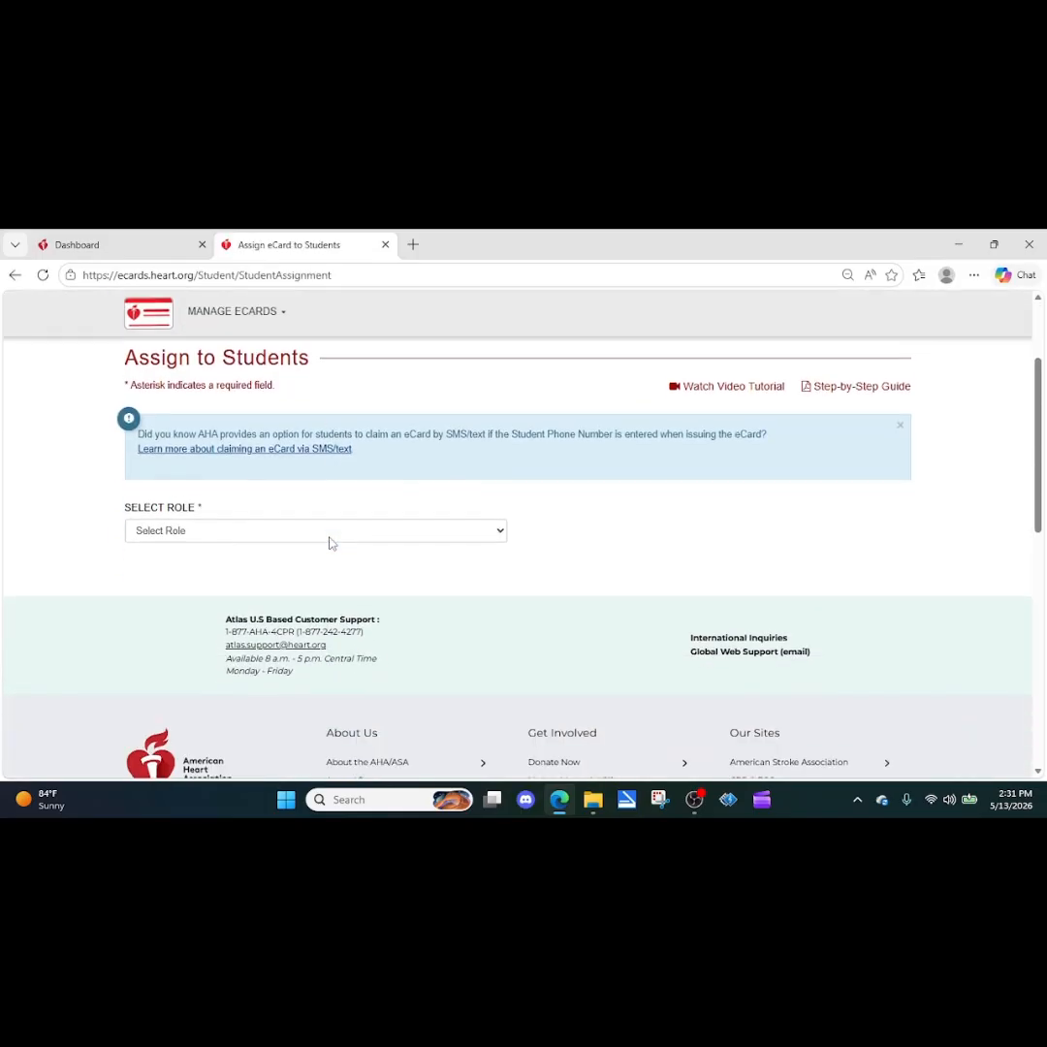
click(325, 533)
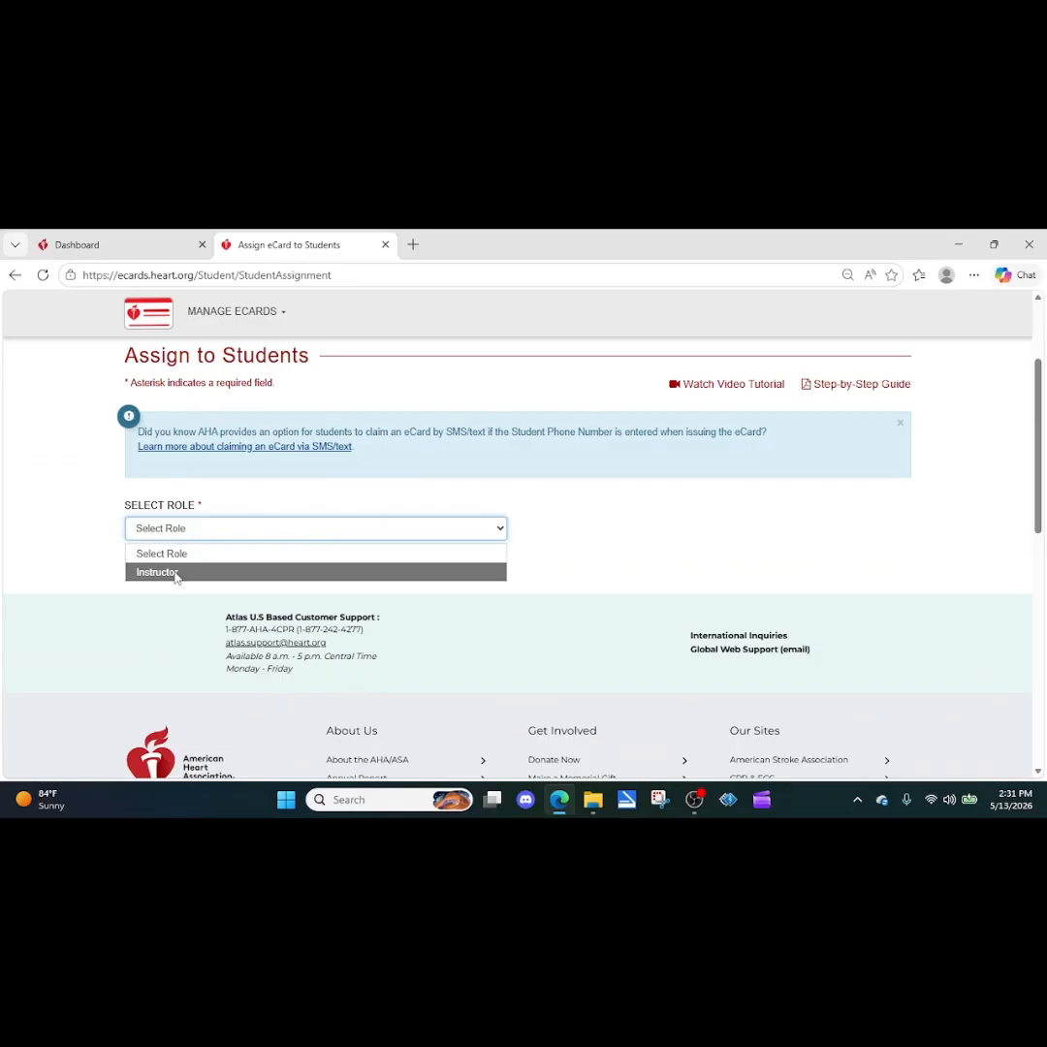
click(176, 574)
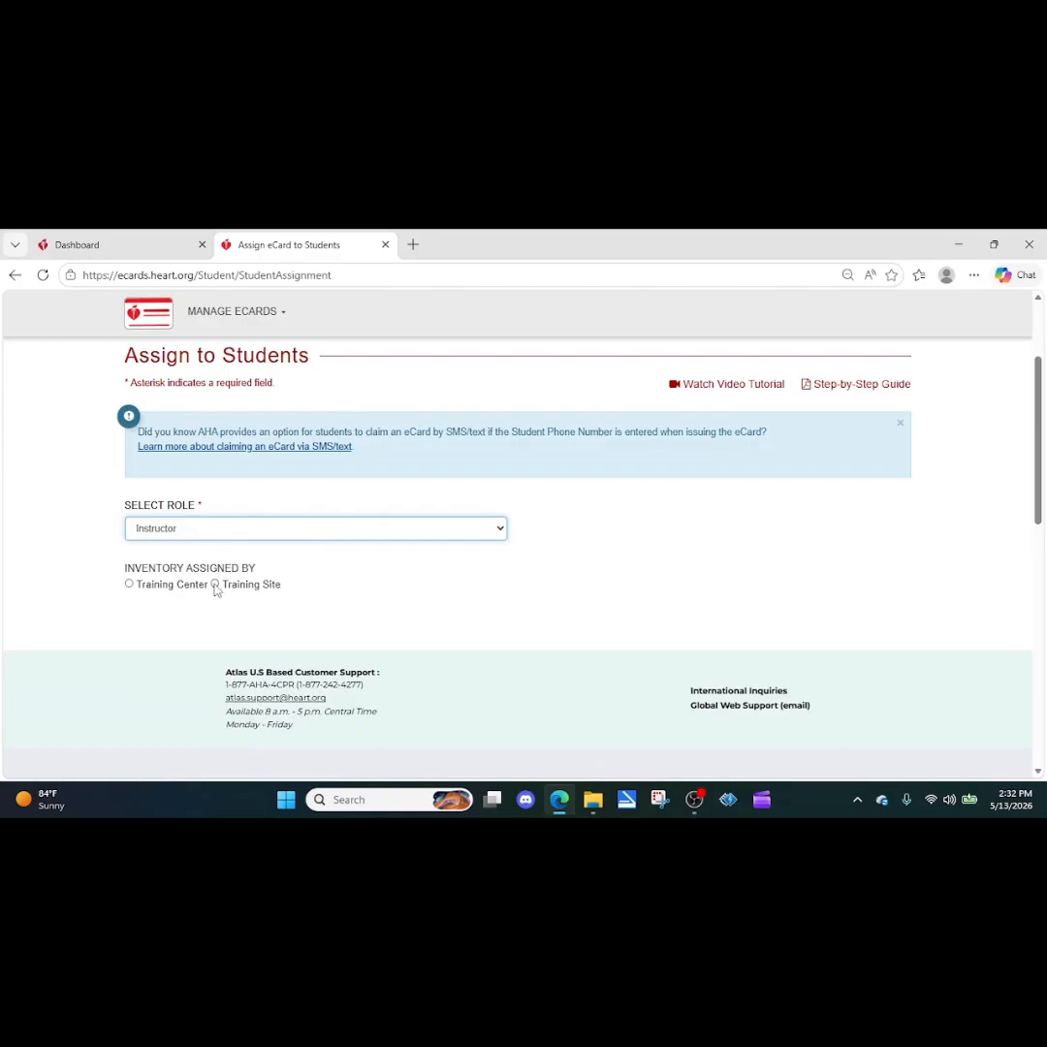
click(215, 585)
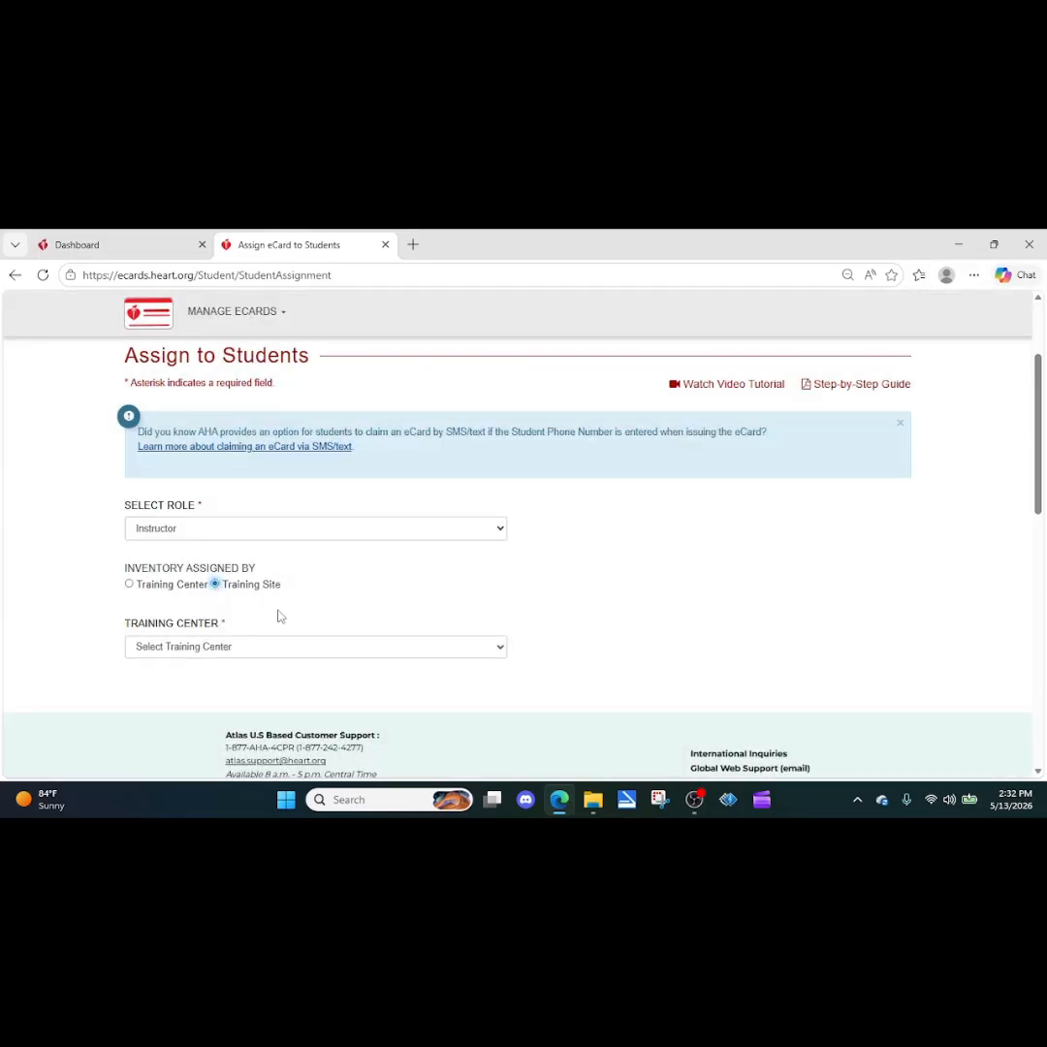
scroll(308, 607, down, 2)
Step: Choose Oklahoma CPR & More Resources, LLC, site Oklahoma CPR & More, BLS Provider Course, then Training Center inventory
click(260, 498)
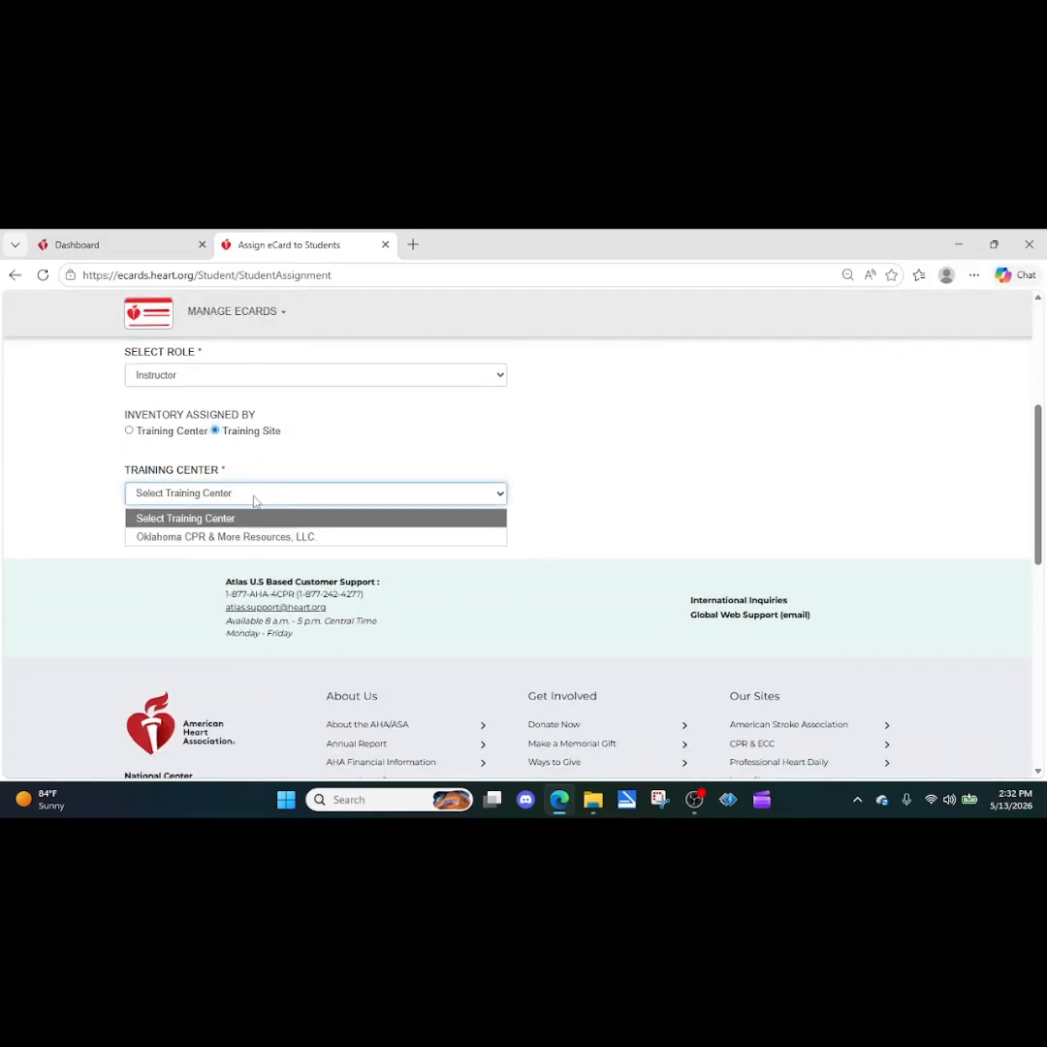
click(211, 539)
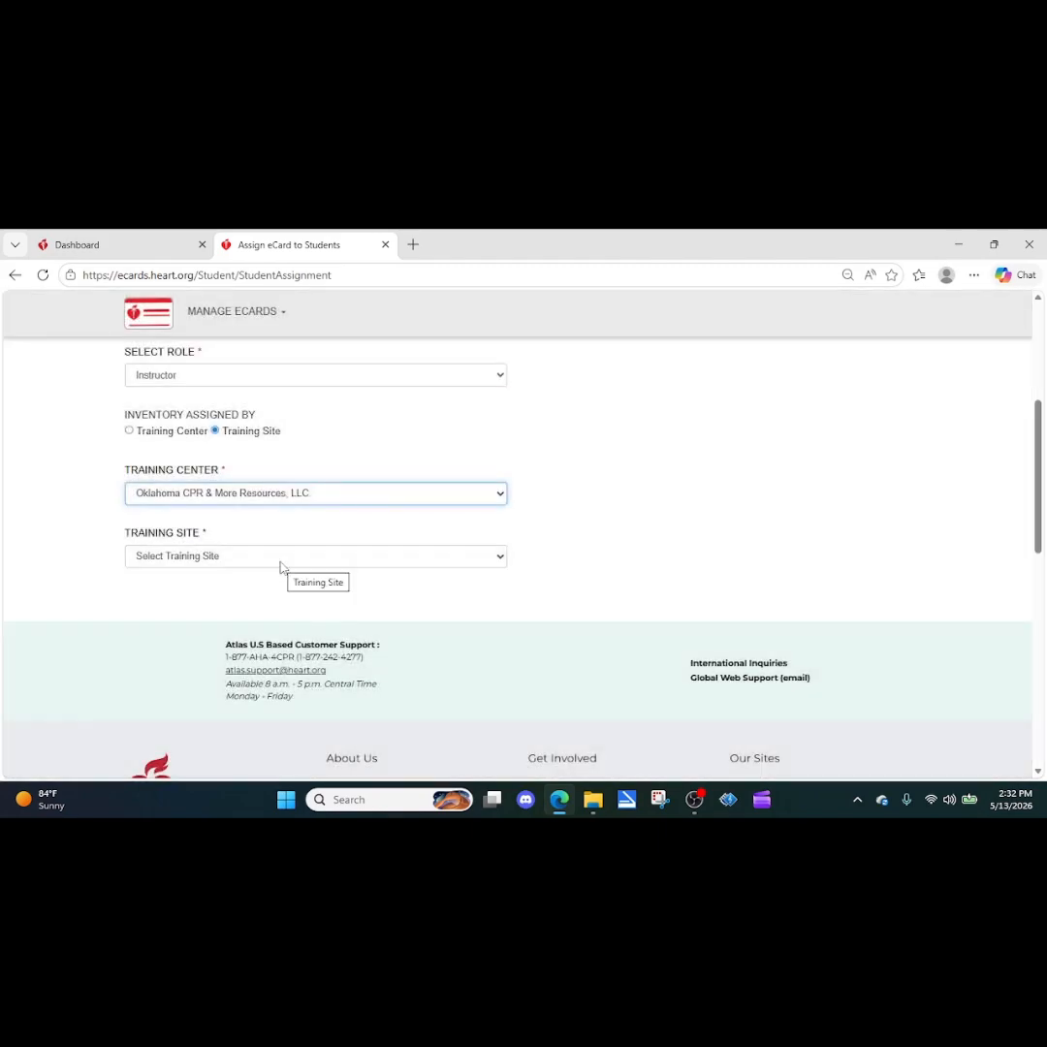
click(280, 560)
click(237, 600)
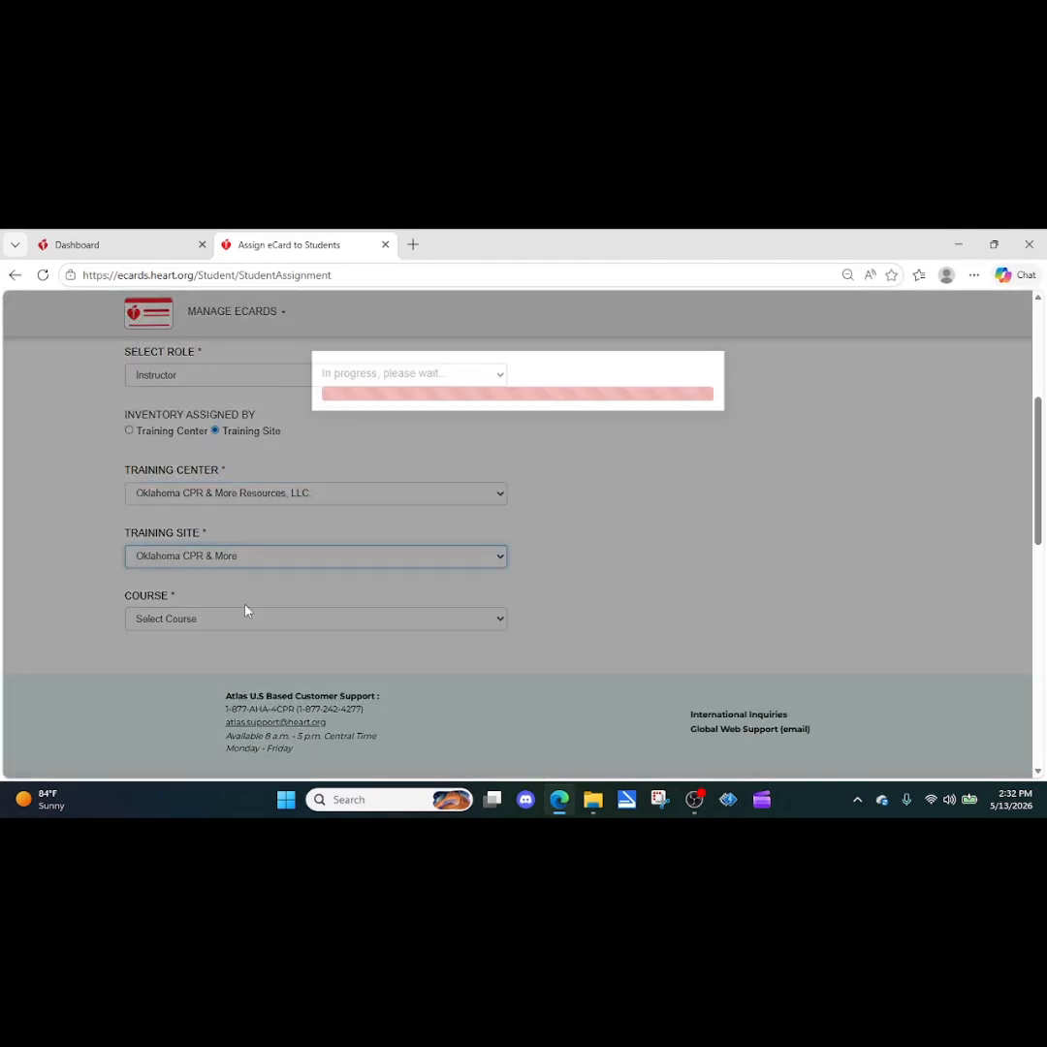
click(250, 618)
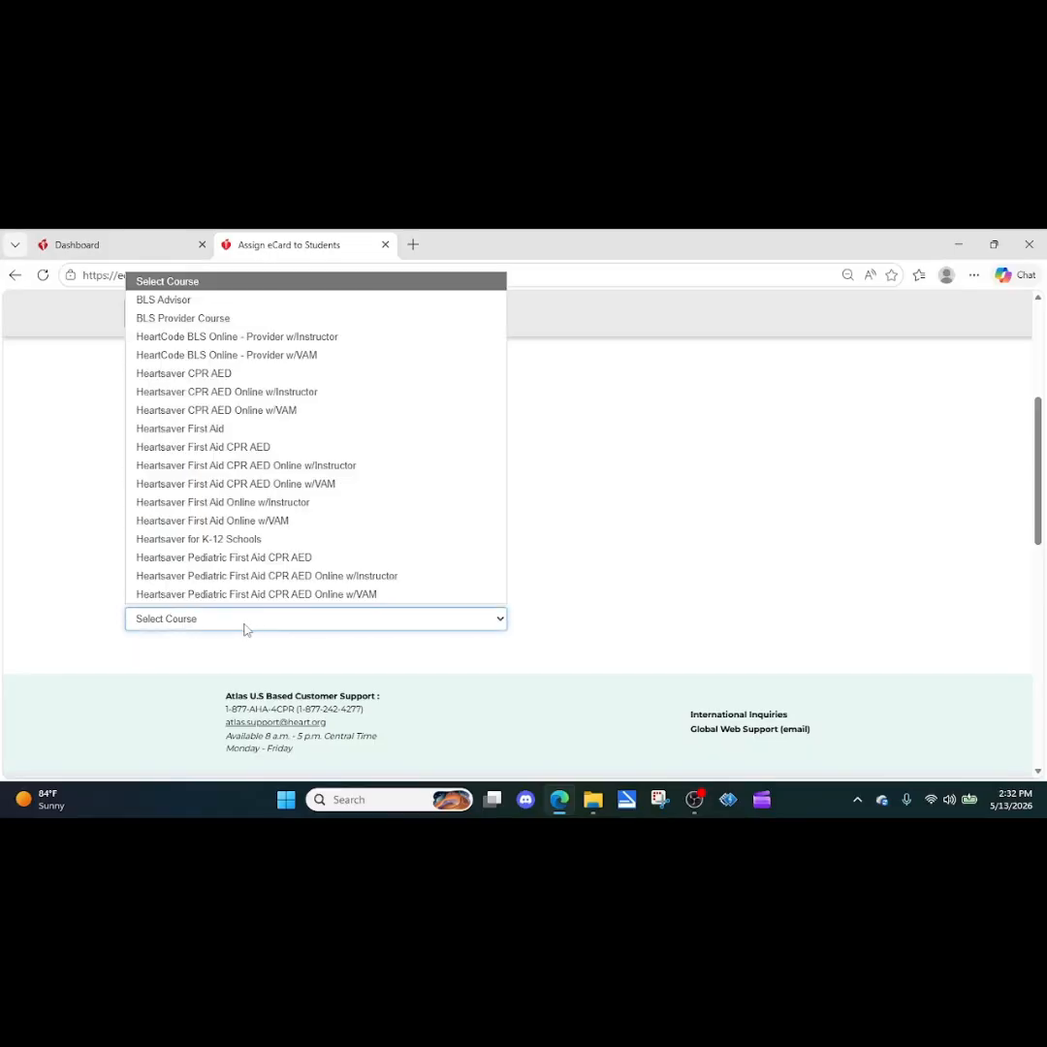
click(155, 318)
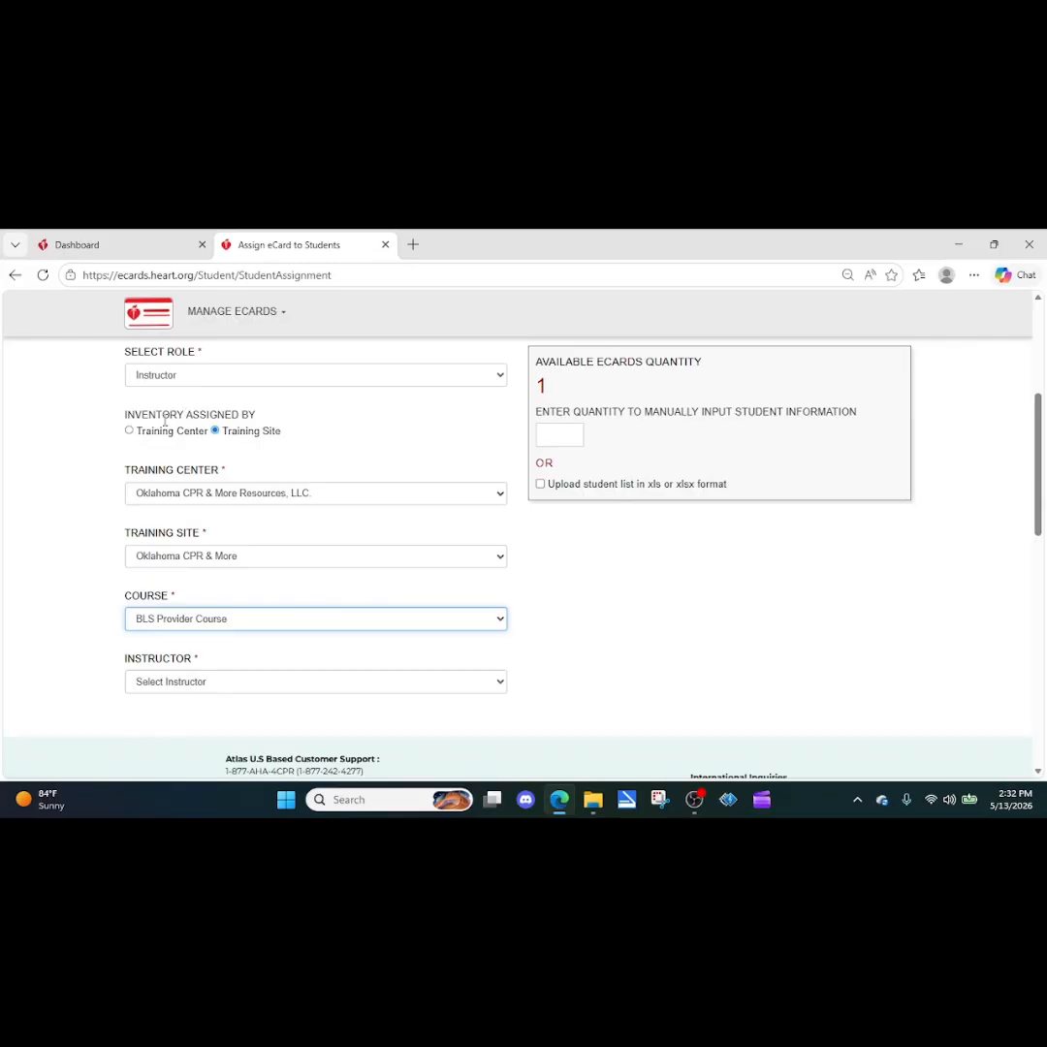
click(129, 430)
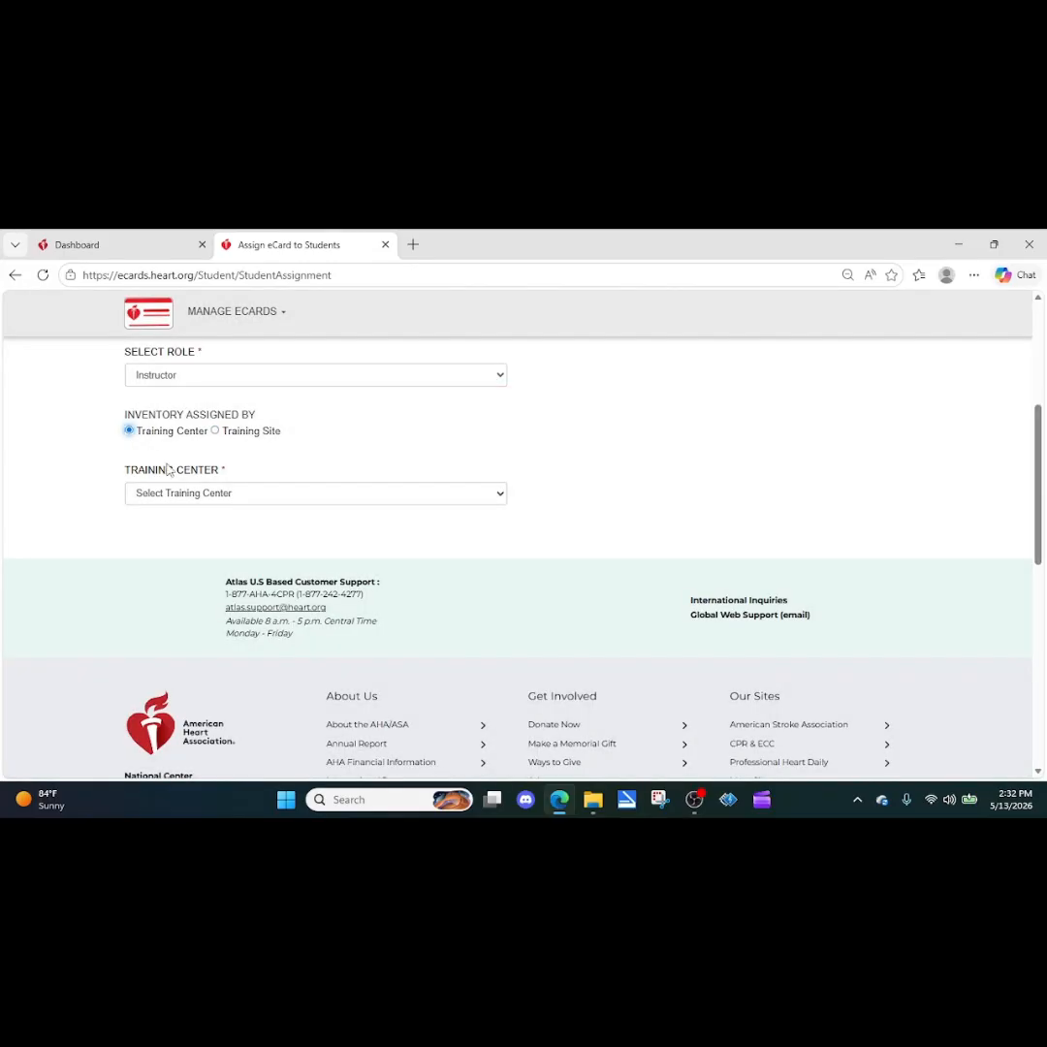
Step: Pick Oklahoma CPR & More Resources, LLC under Training Center inventory; the course list stays empty
click(210, 493)
click(201, 535)
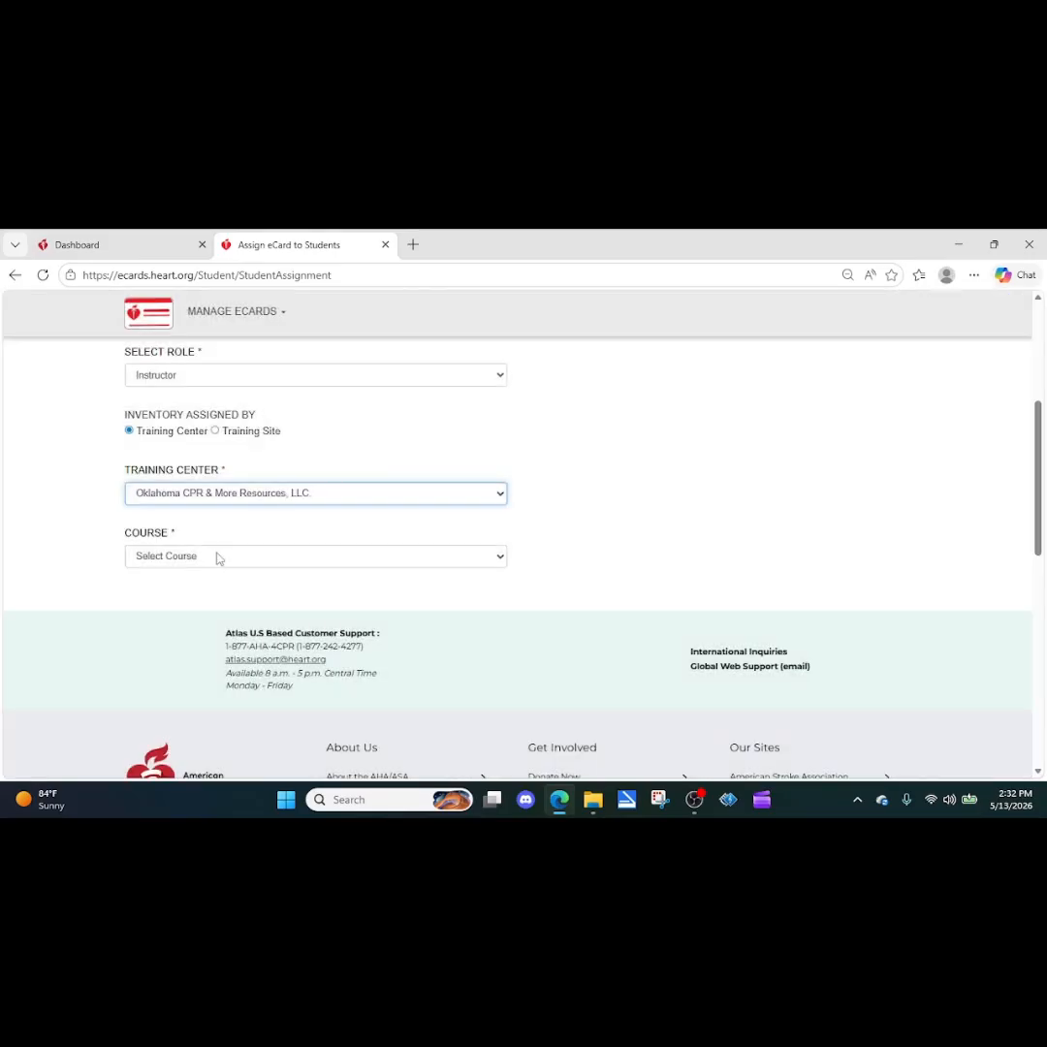
click(217, 557)
click(211, 586)
click(204, 560)
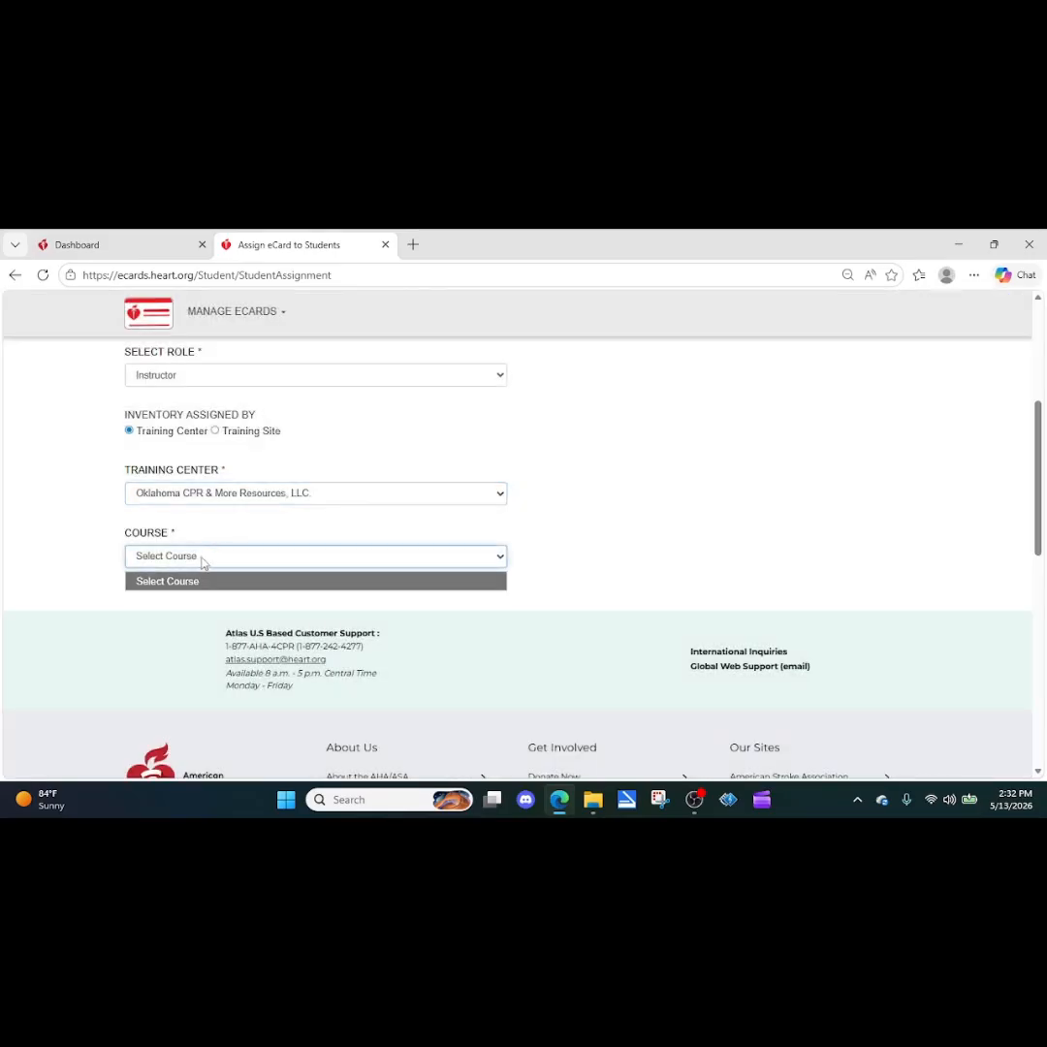
click(200, 582)
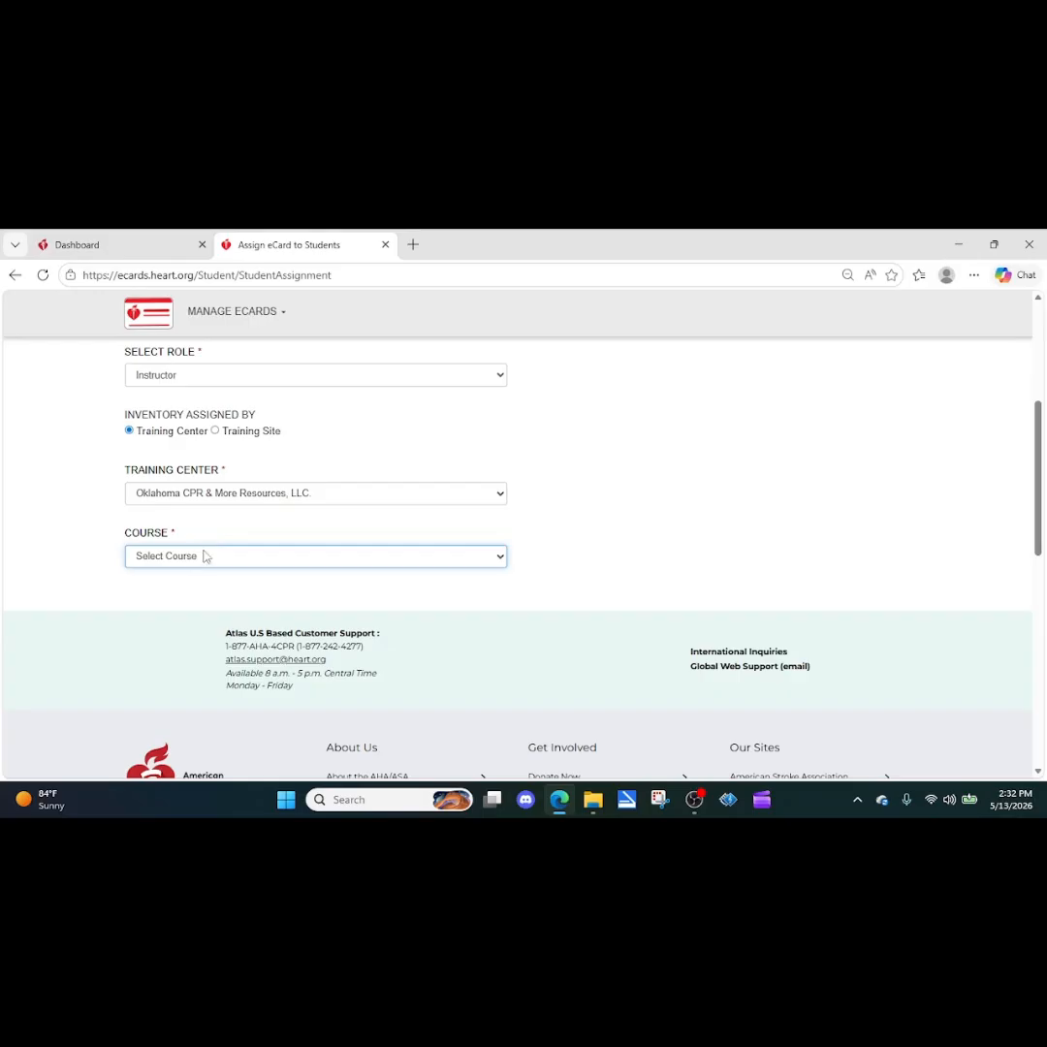
click(205, 556)
click(205, 582)
click(210, 562)
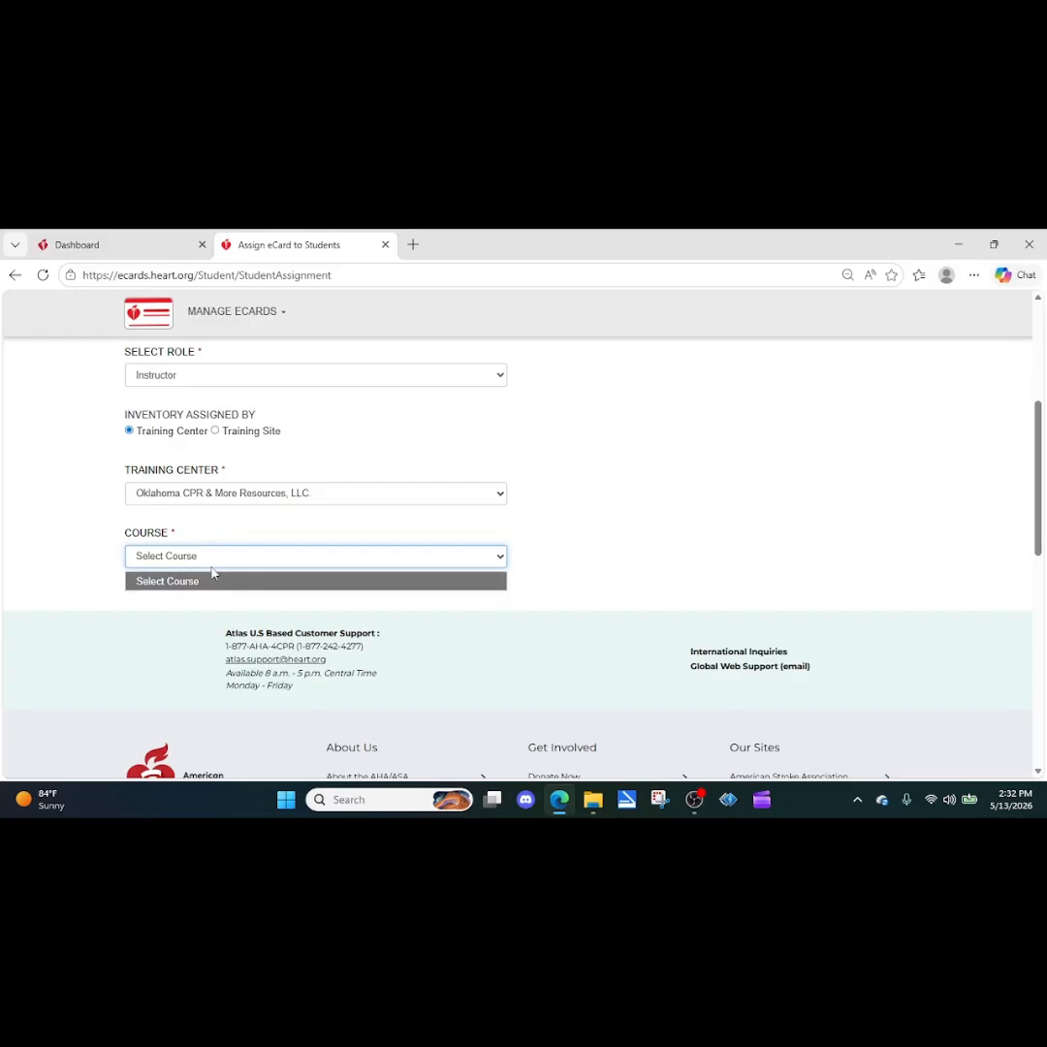
click(215, 584)
Step: Switch back to Training Site inventory and select the center, Oklahoma CPR & More site, and BLS Provider Course
click(215, 430)
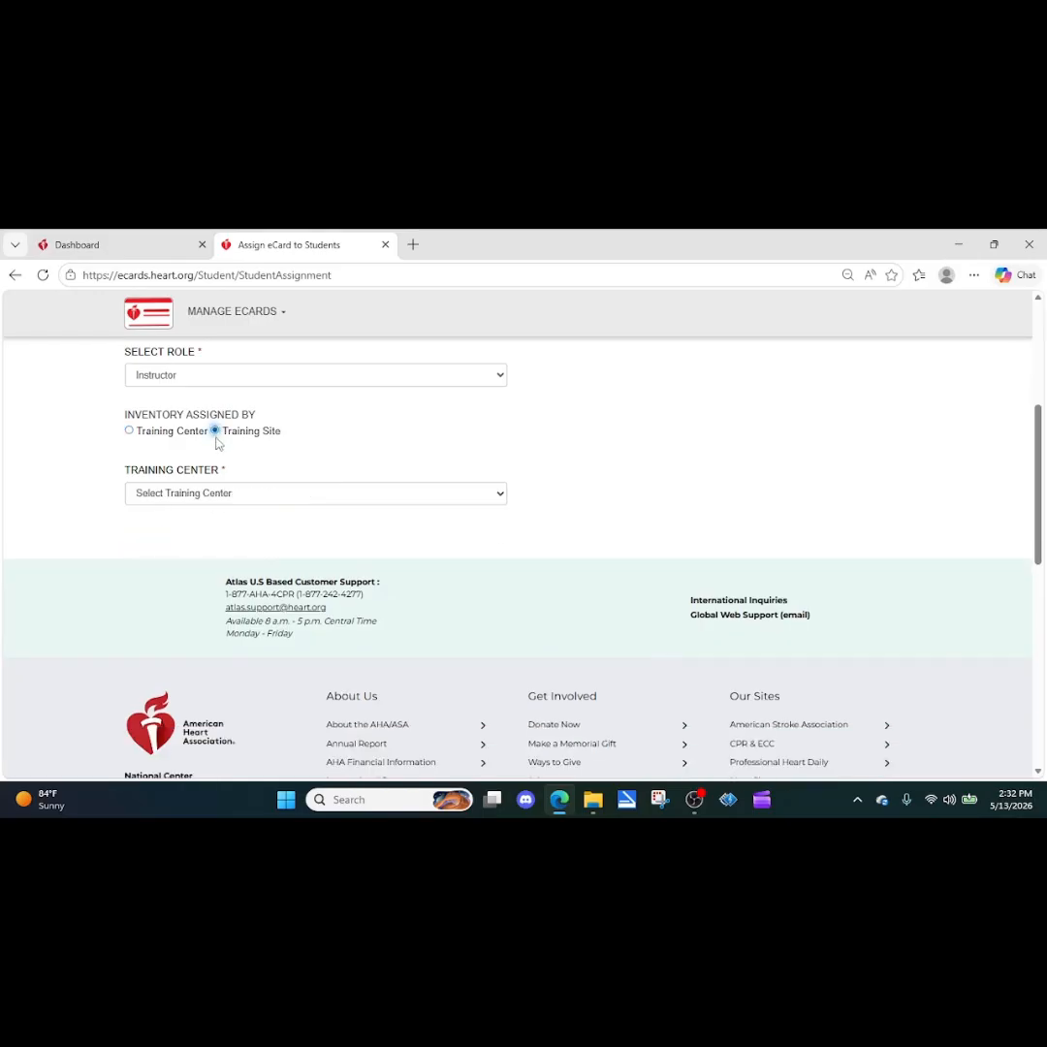
click(216, 499)
click(209, 536)
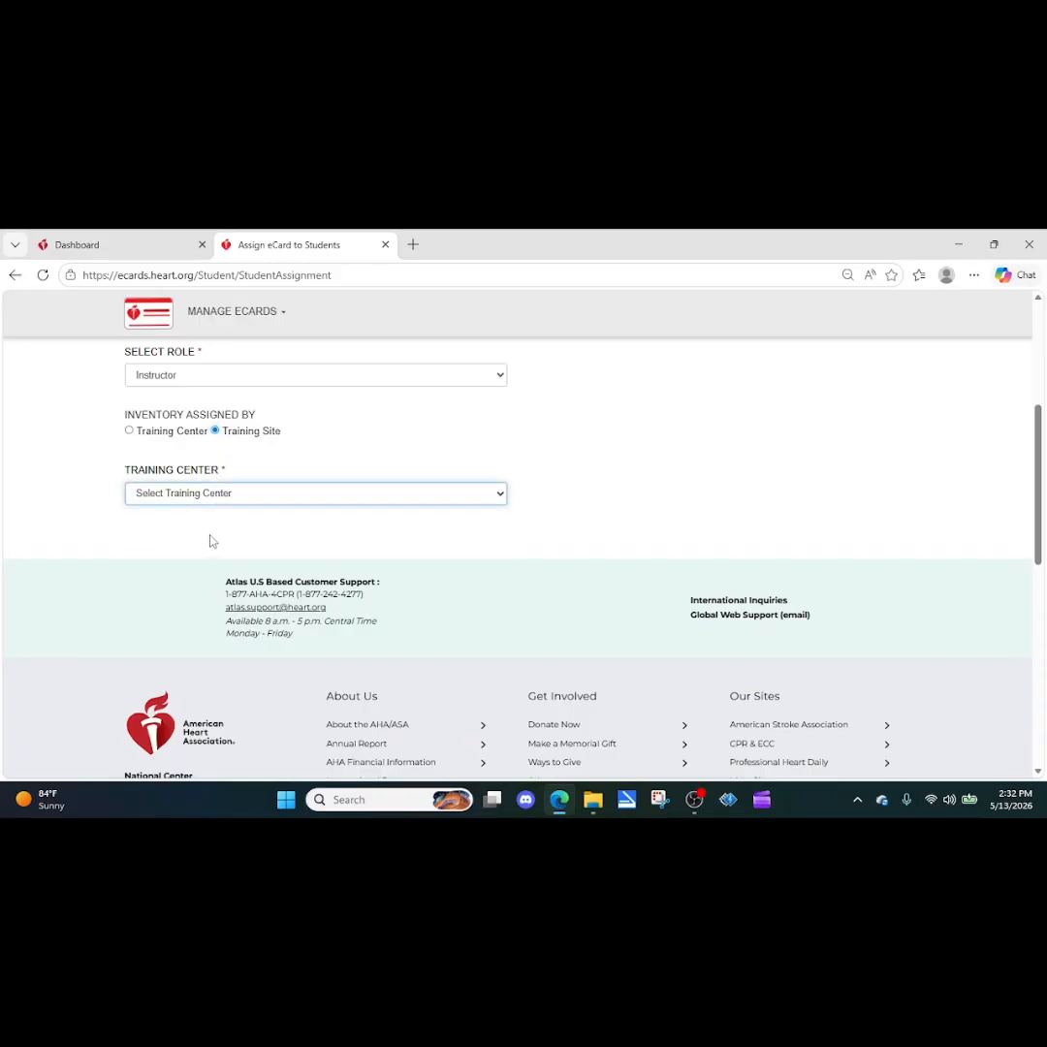
click(223, 556)
click(212, 600)
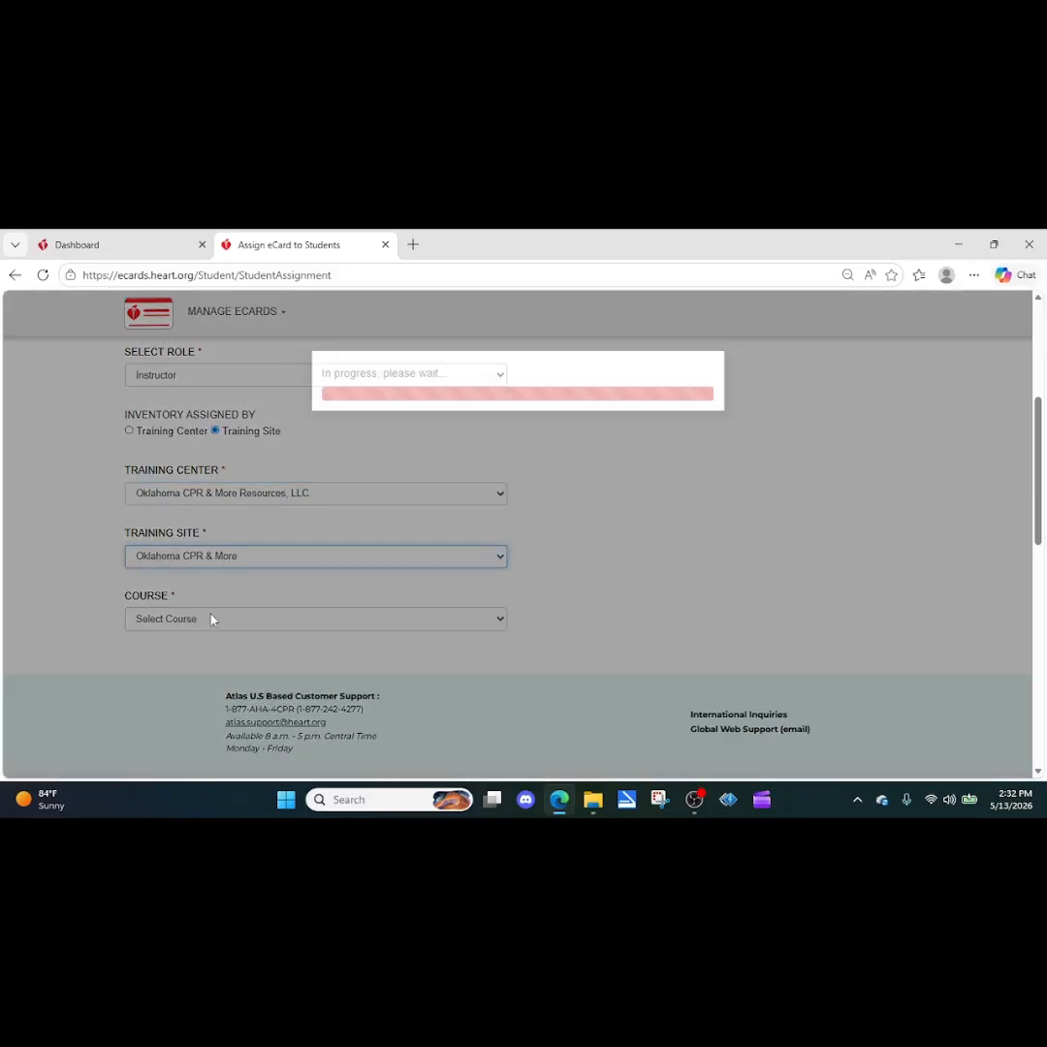
click(210, 618)
click(163, 320)
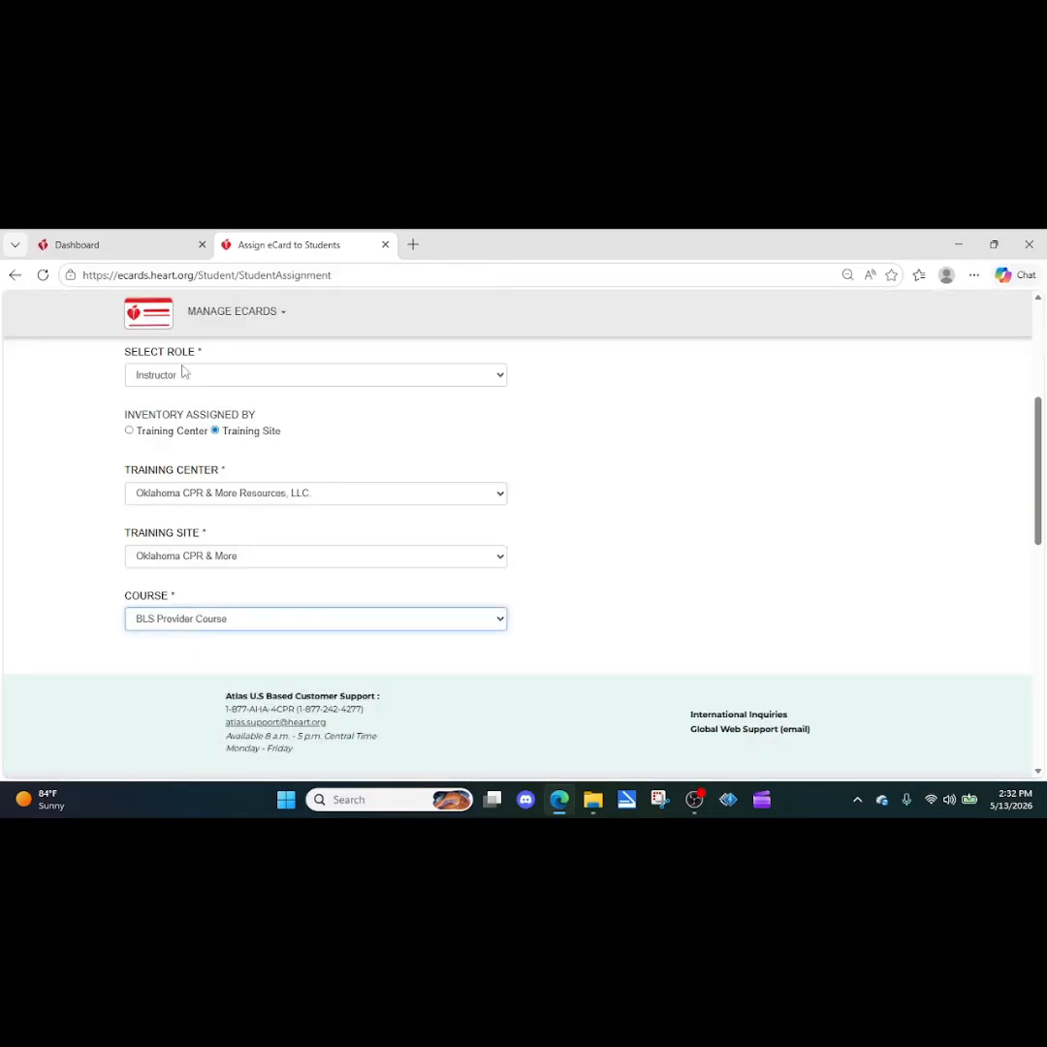
Step: Enter quantity 1 and choose the course instructor
scroll(591, 572, up, 3)
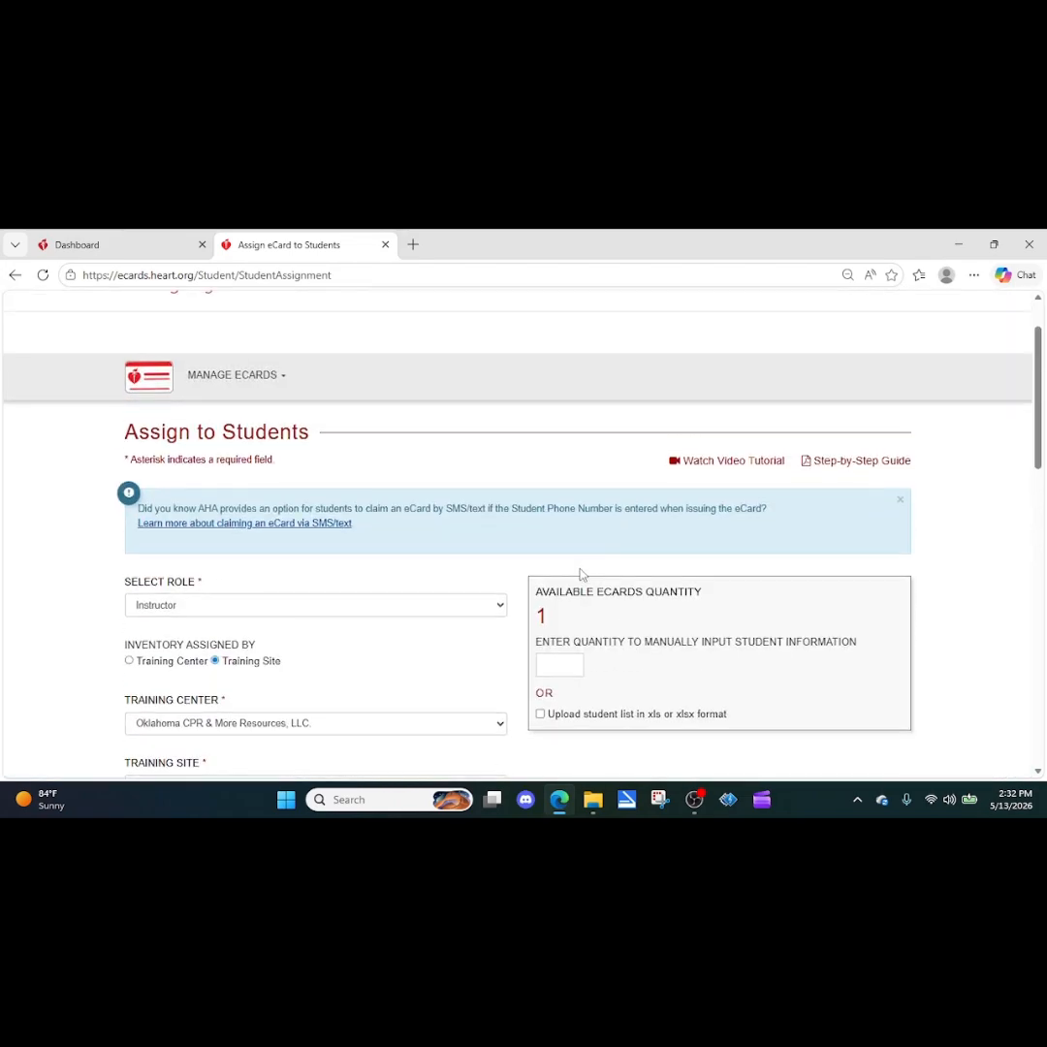
click(560, 668)
scroll(460, 573, down, 3)
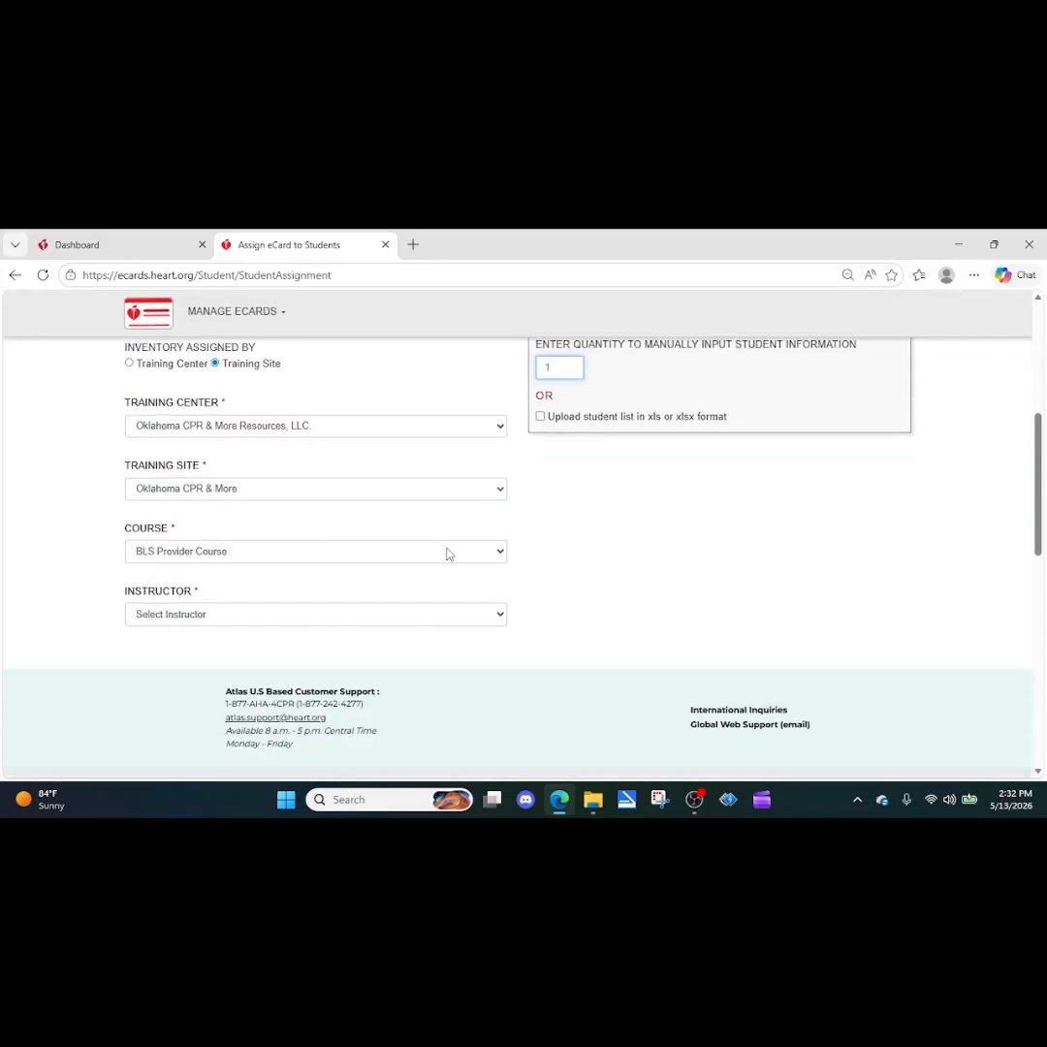
click(257, 603)
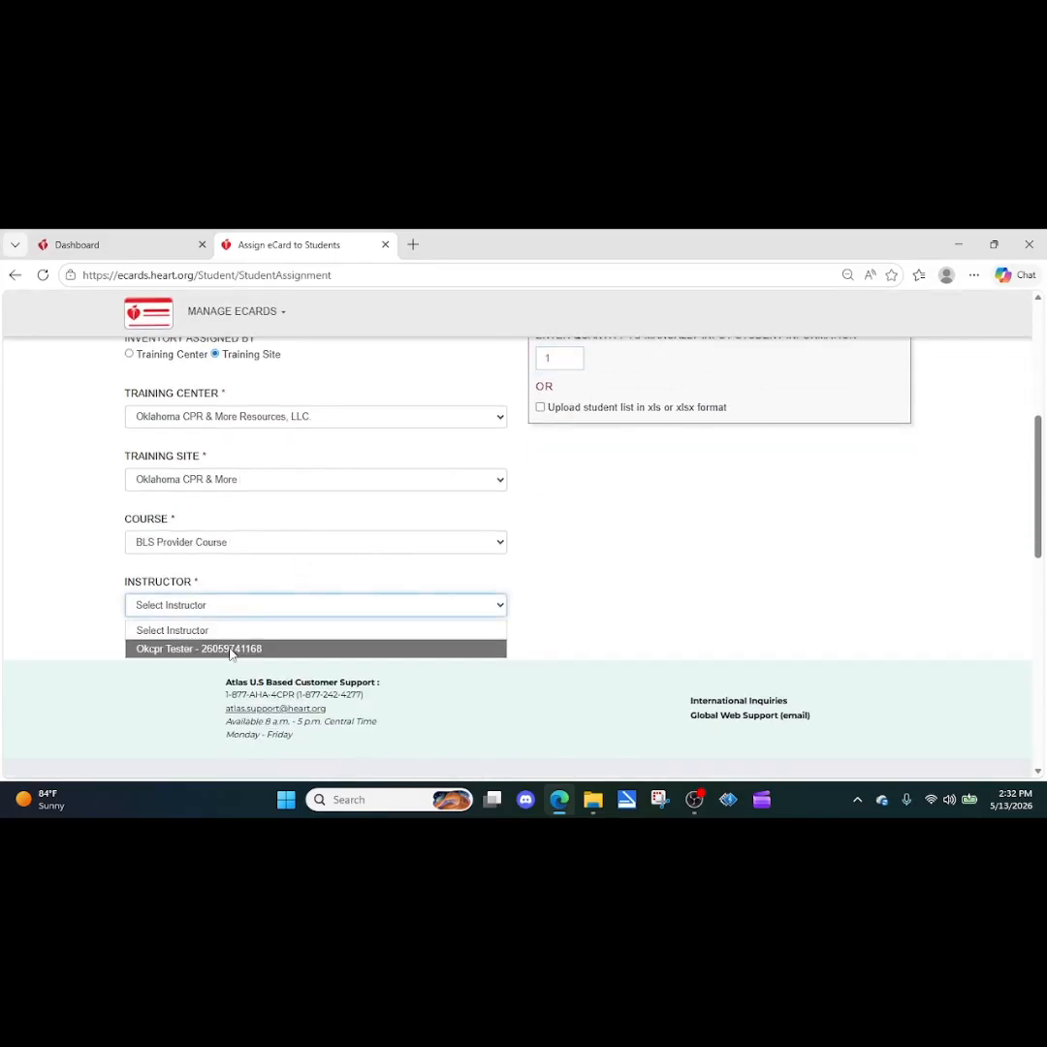
click(231, 649)
scroll(291, 601, down, 1)
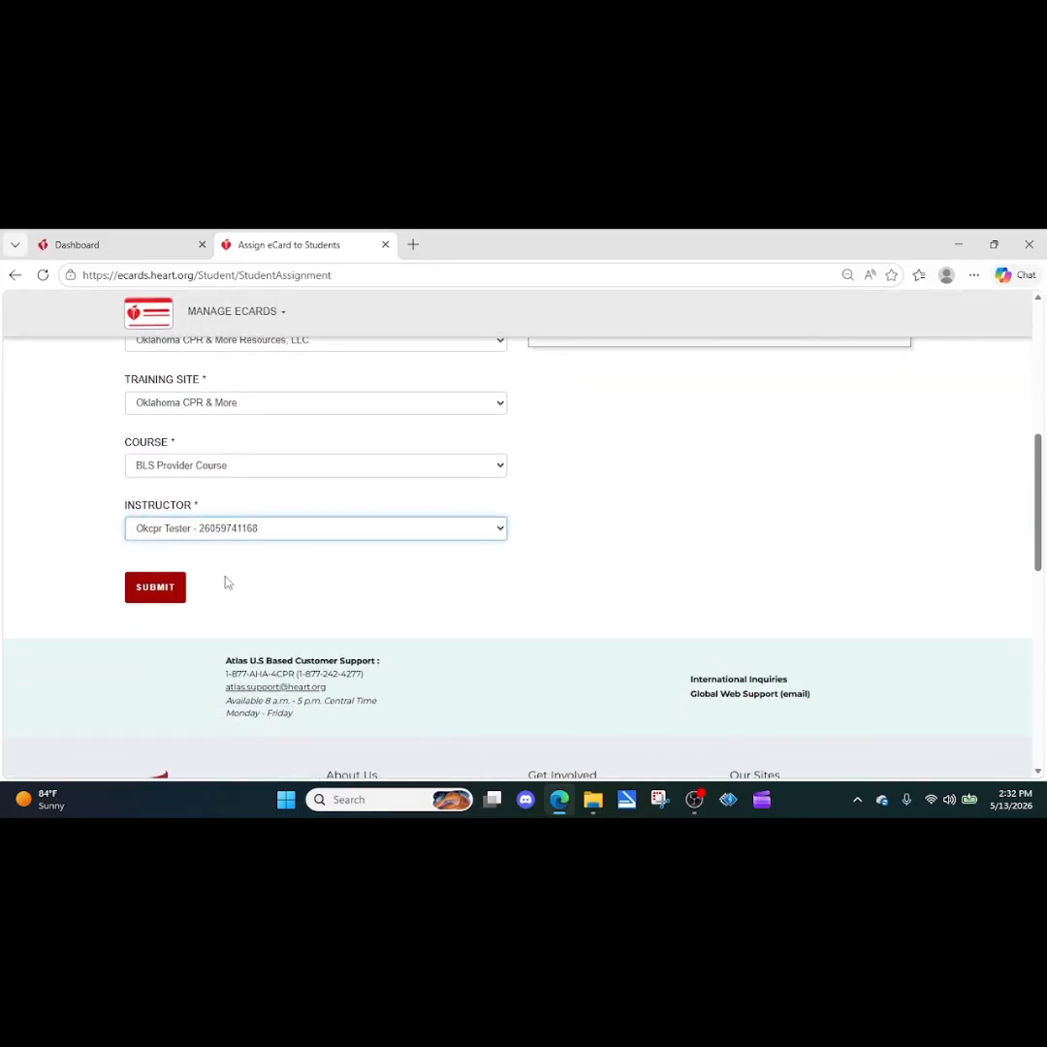
Step: Submit the assignment and set the course date to 05/11/2026
click(153, 587)
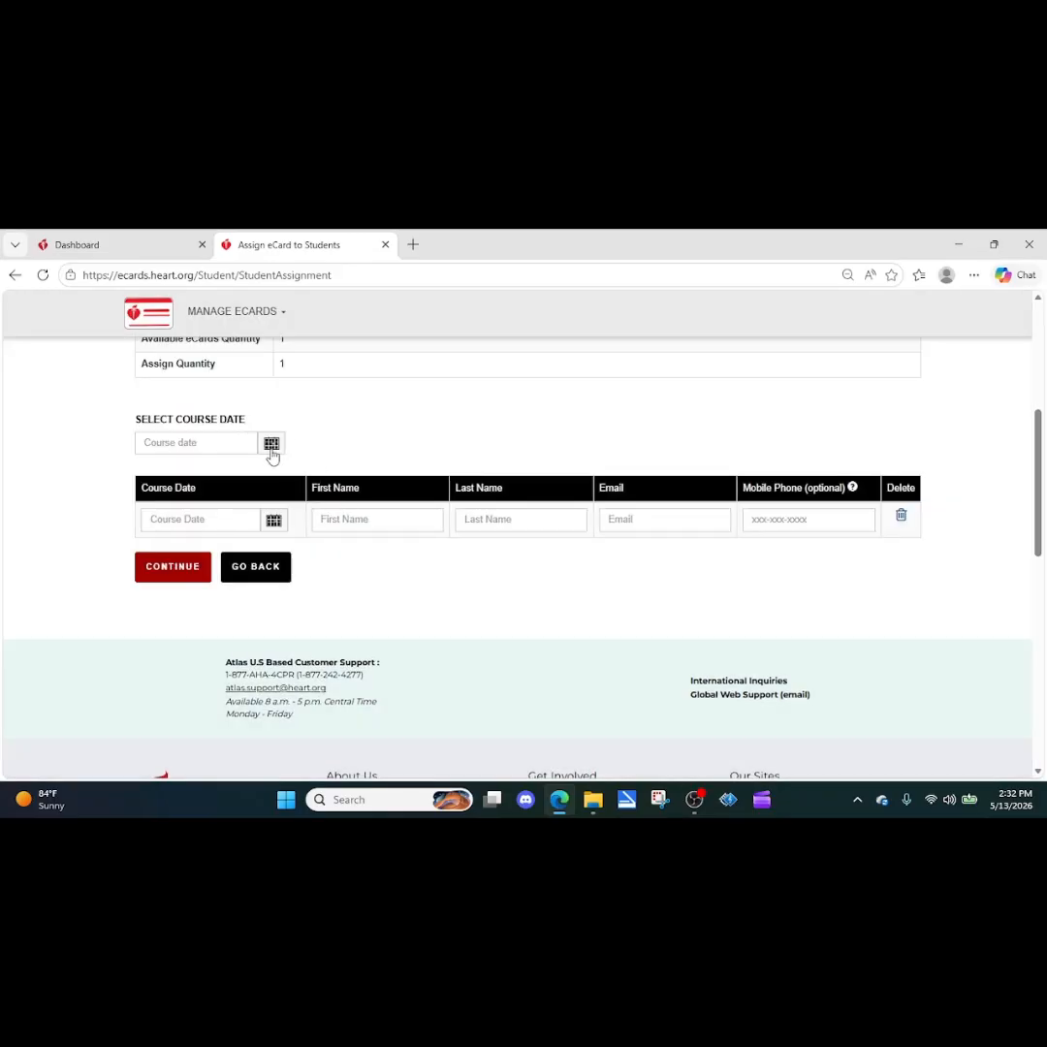
click(271, 446)
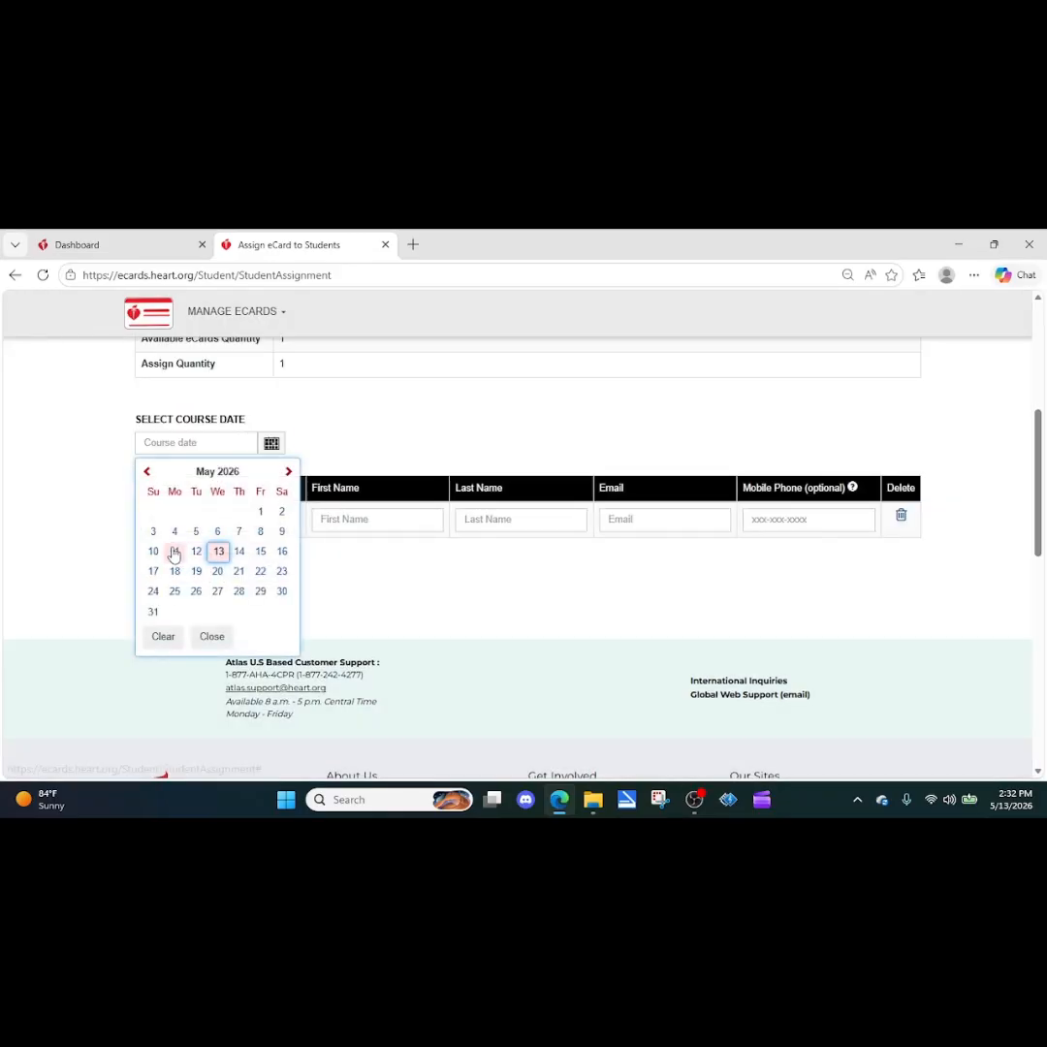
click(175, 552)
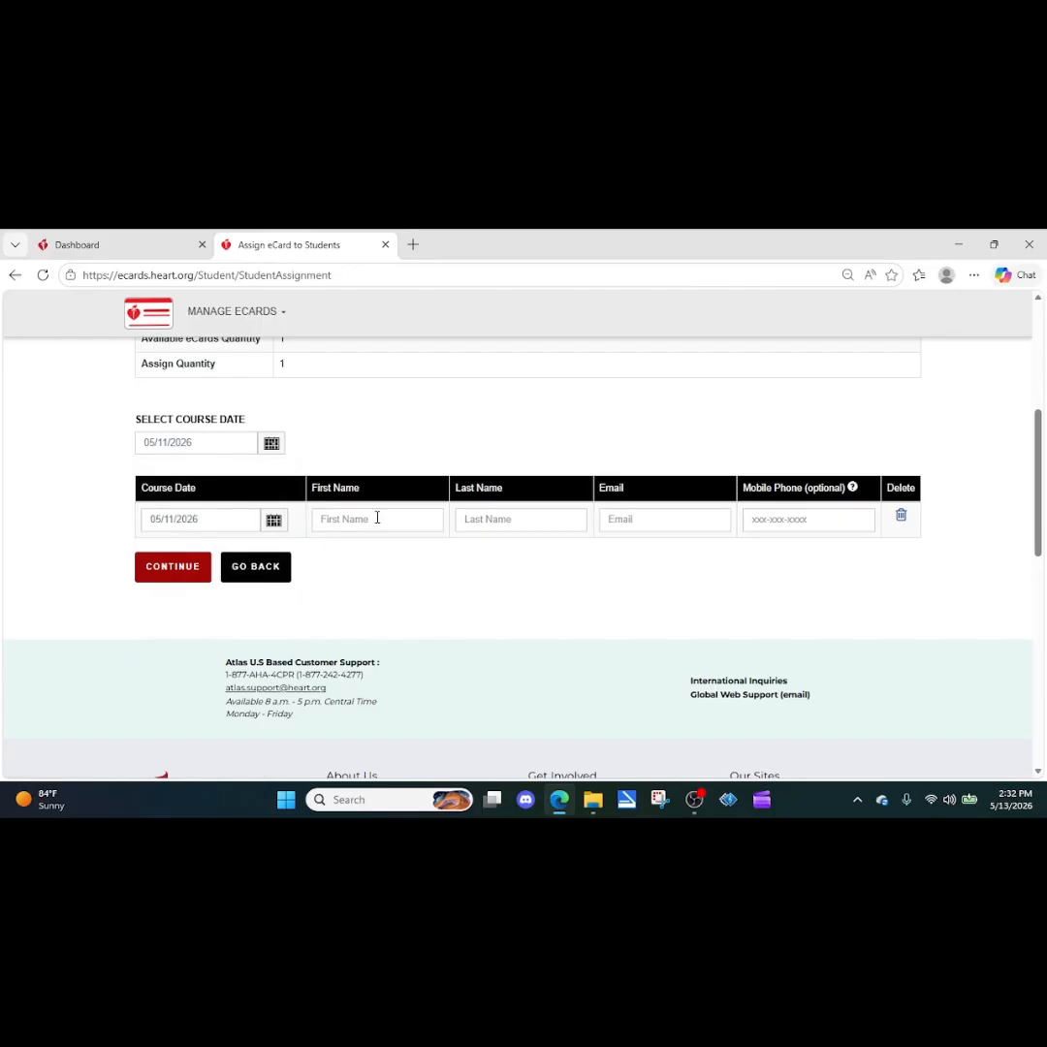
Step: Enter the student's first and last name, e-mail and mobile phone, then continue and finish issuing
click(375, 518)
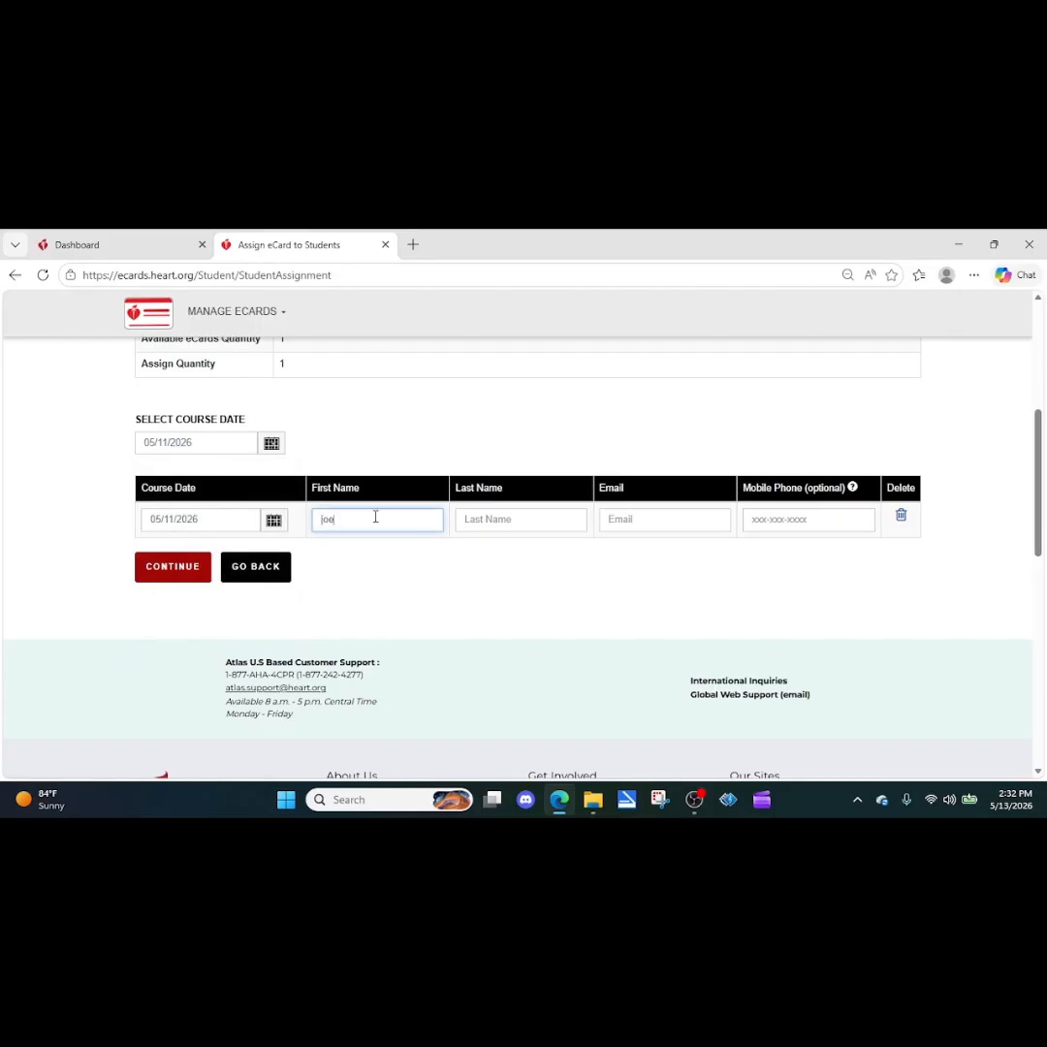
key(Tab)
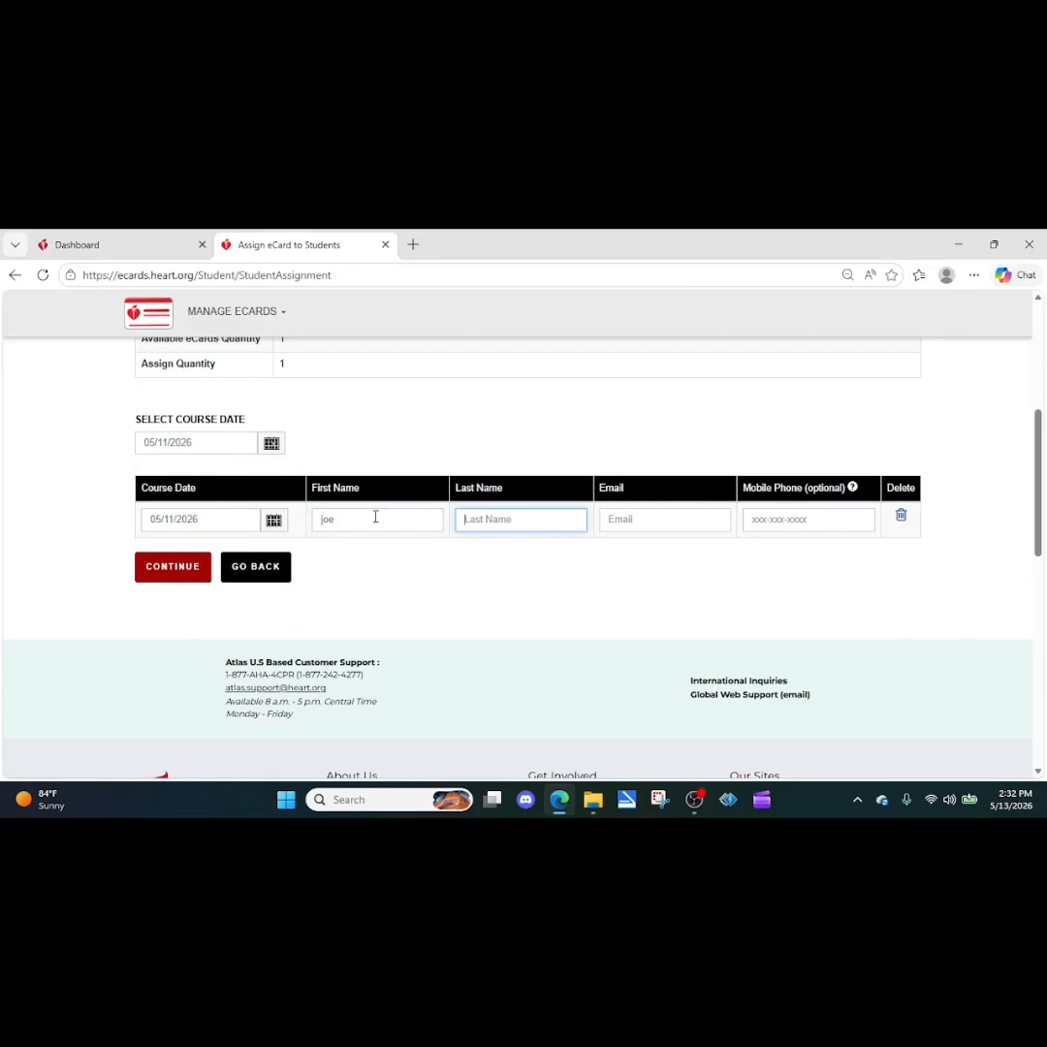
key(Tab)
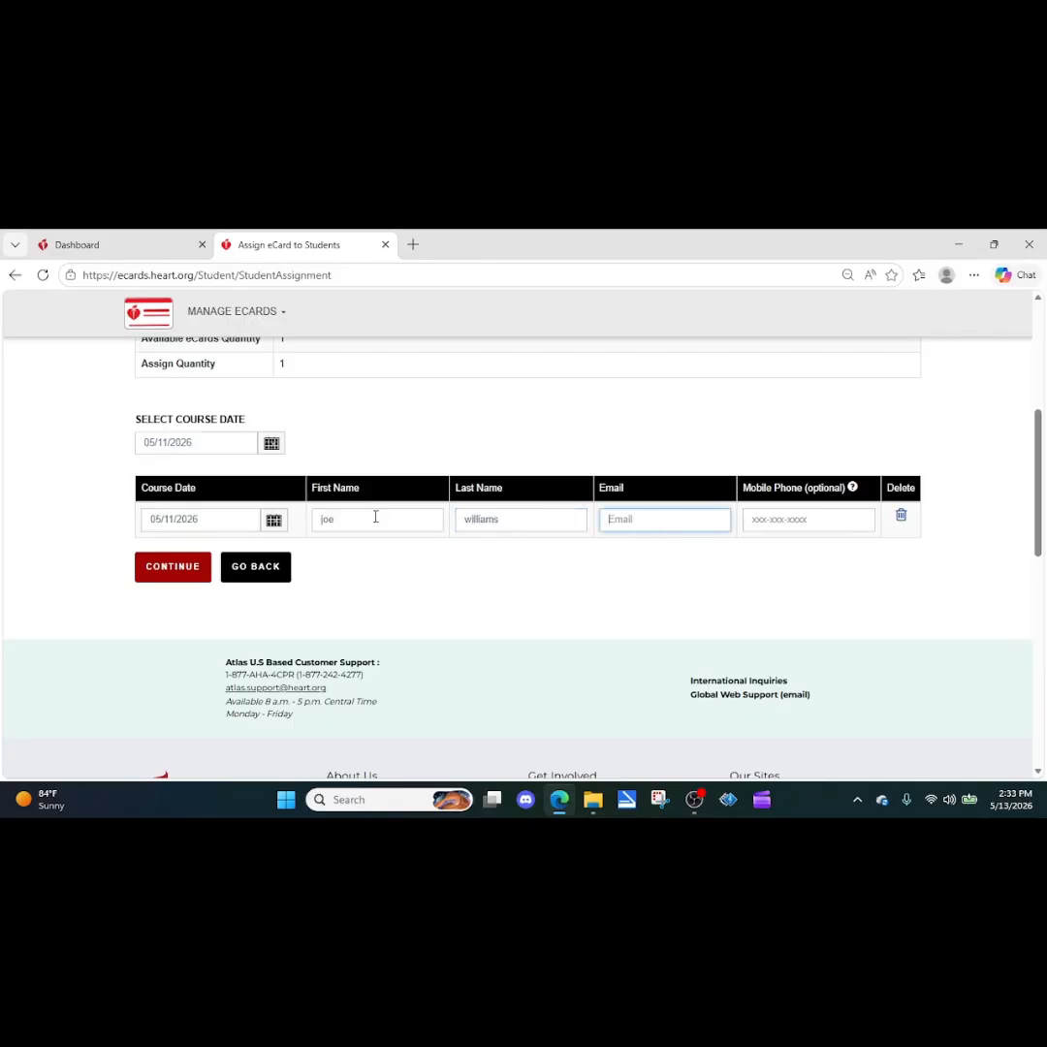
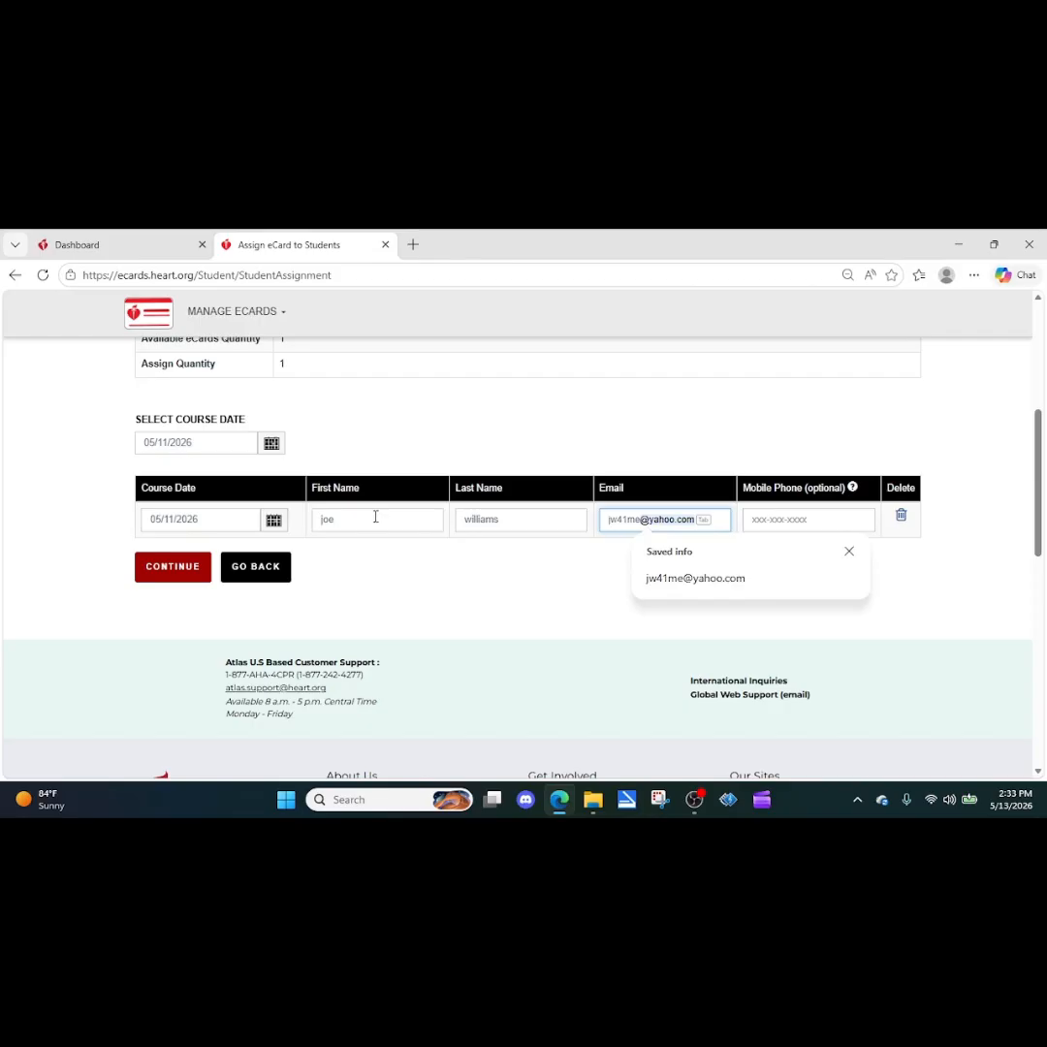
key(Tab)
text(9)
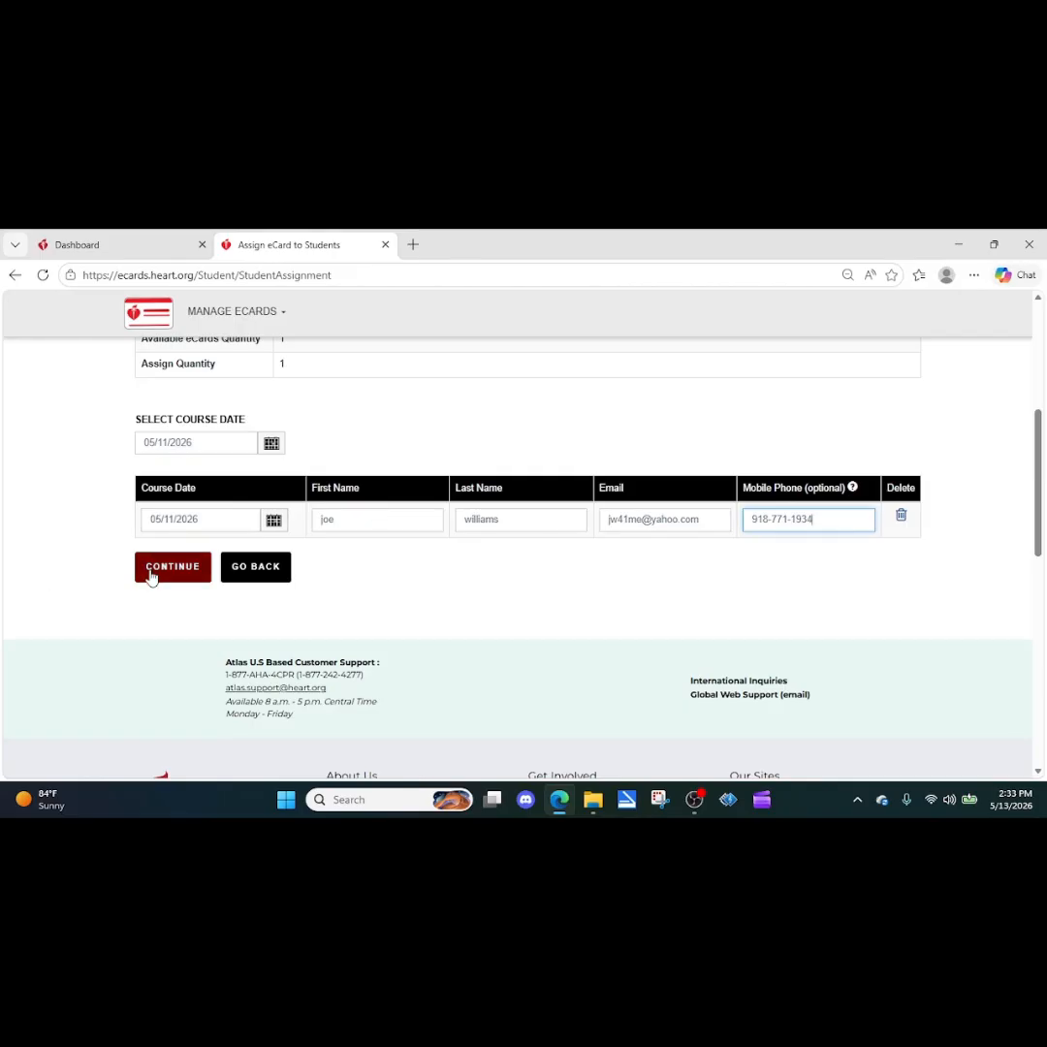
click(150, 577)
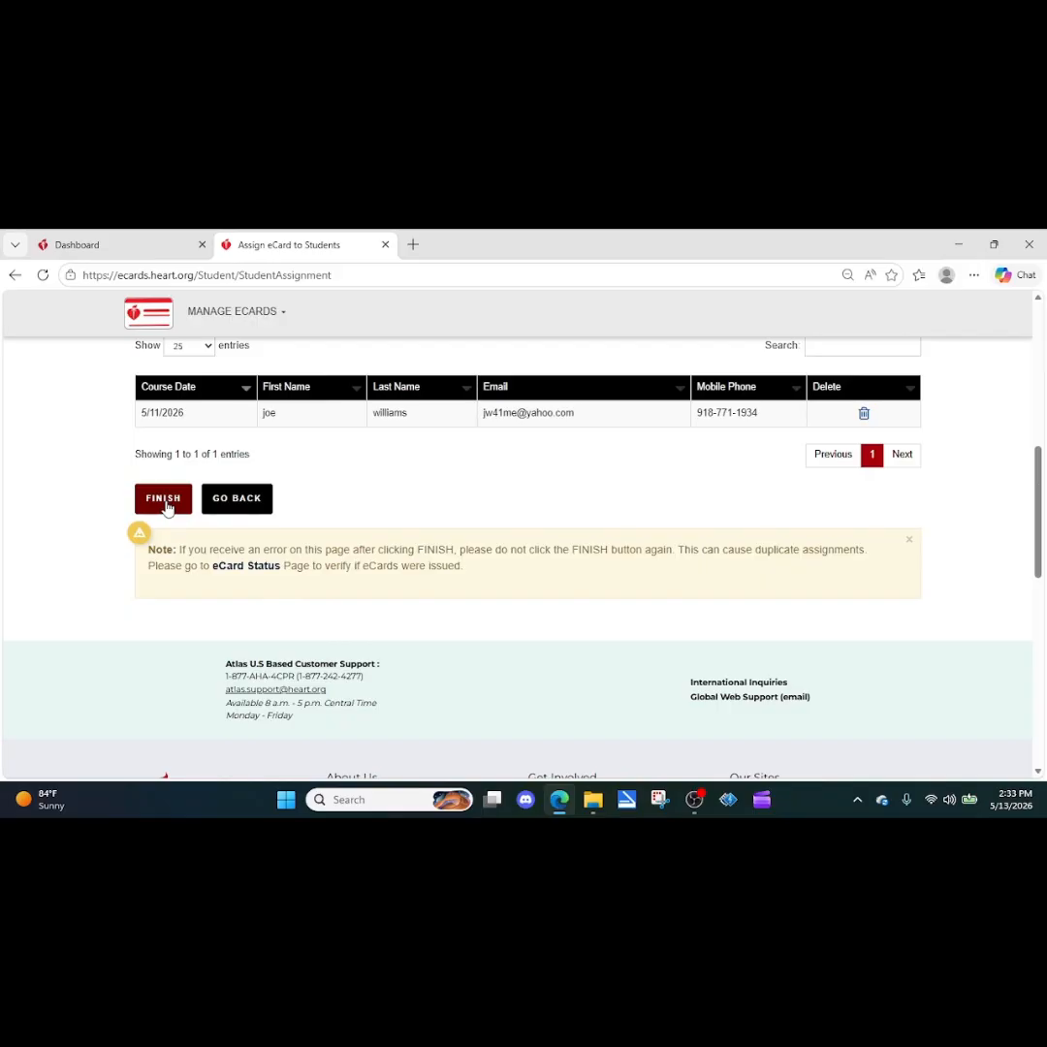
click(167, 506)
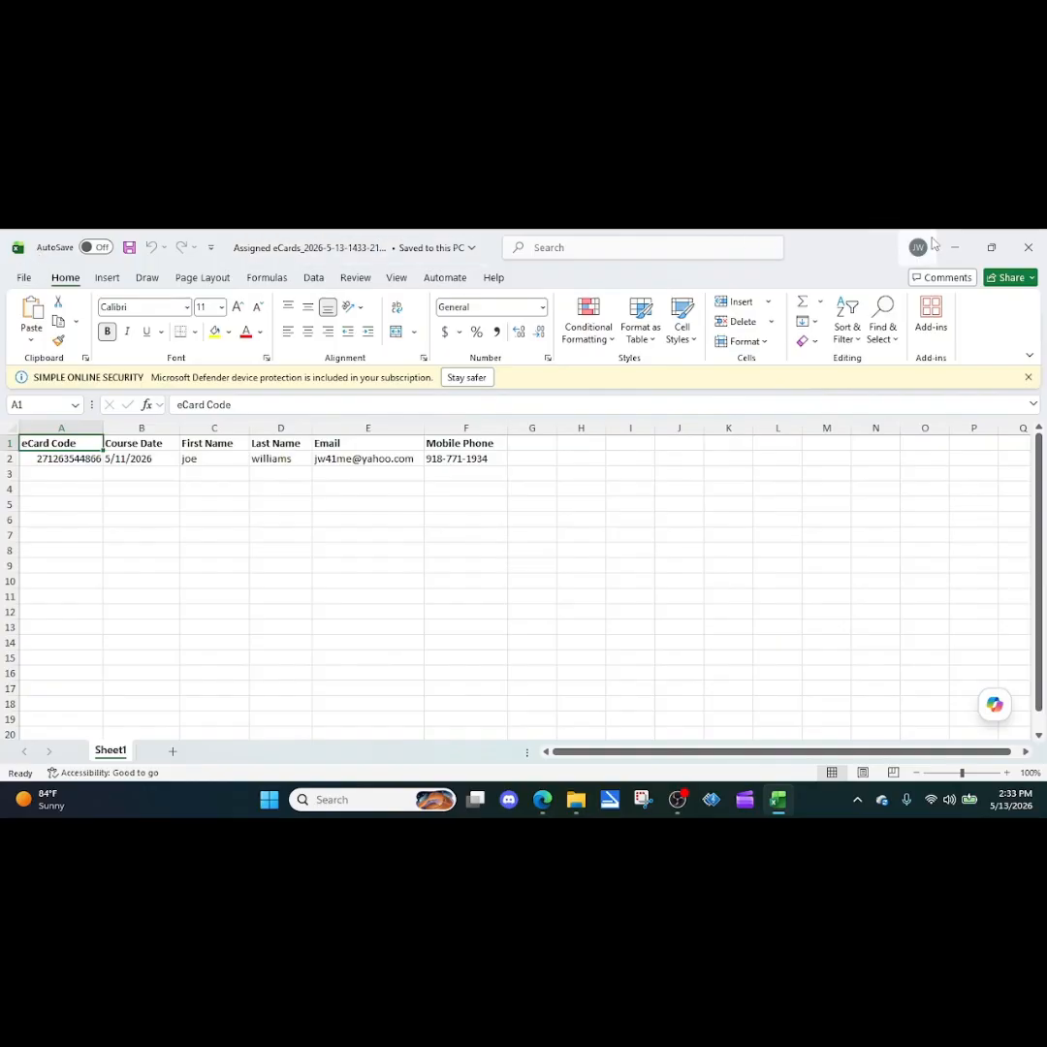
Step: Close the downloaded Assigned eCards spreadsheet to return to the Assign eCards Complete page
click(1030, 250)
scroll(495, 657, up, 3)
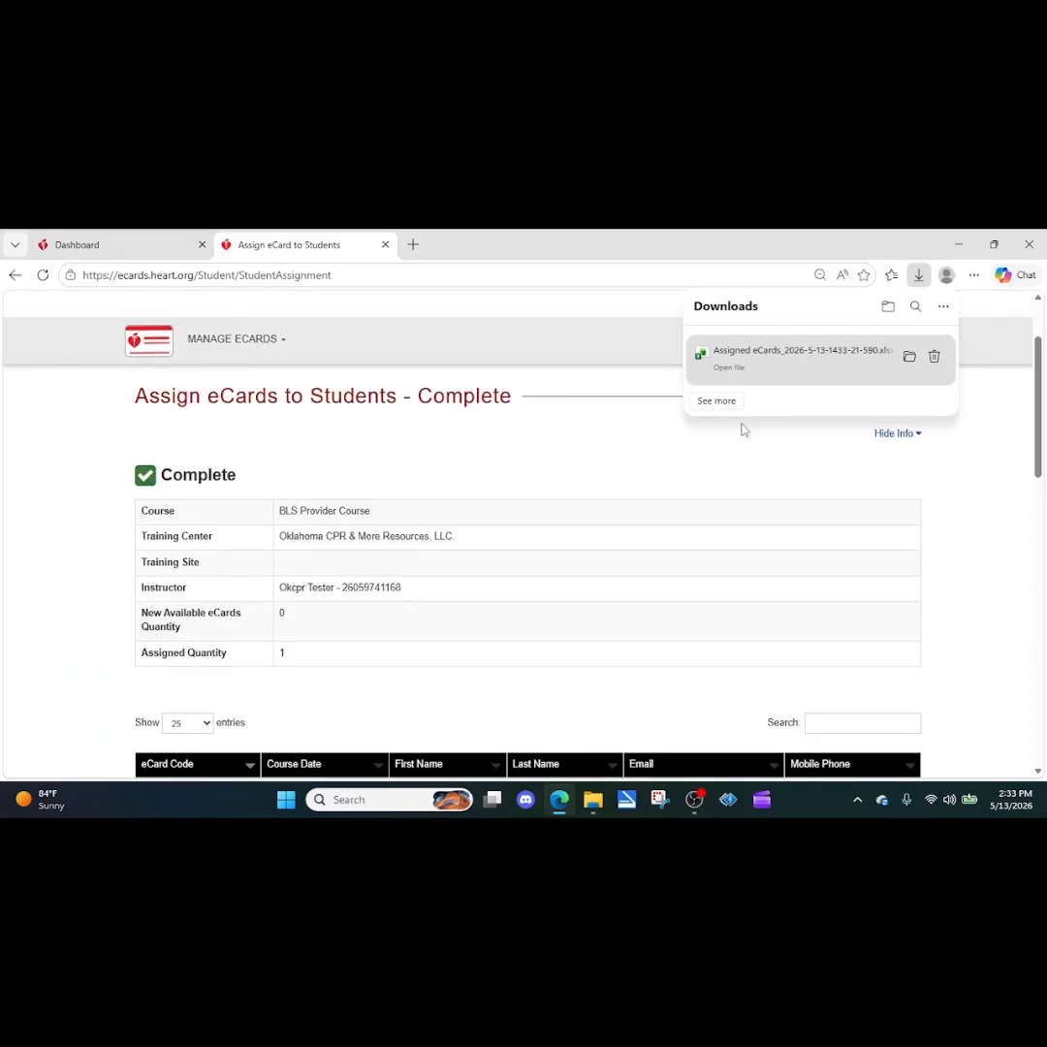
Step: Dismiss the downloads list and go to Search eCards
click(843, 446)
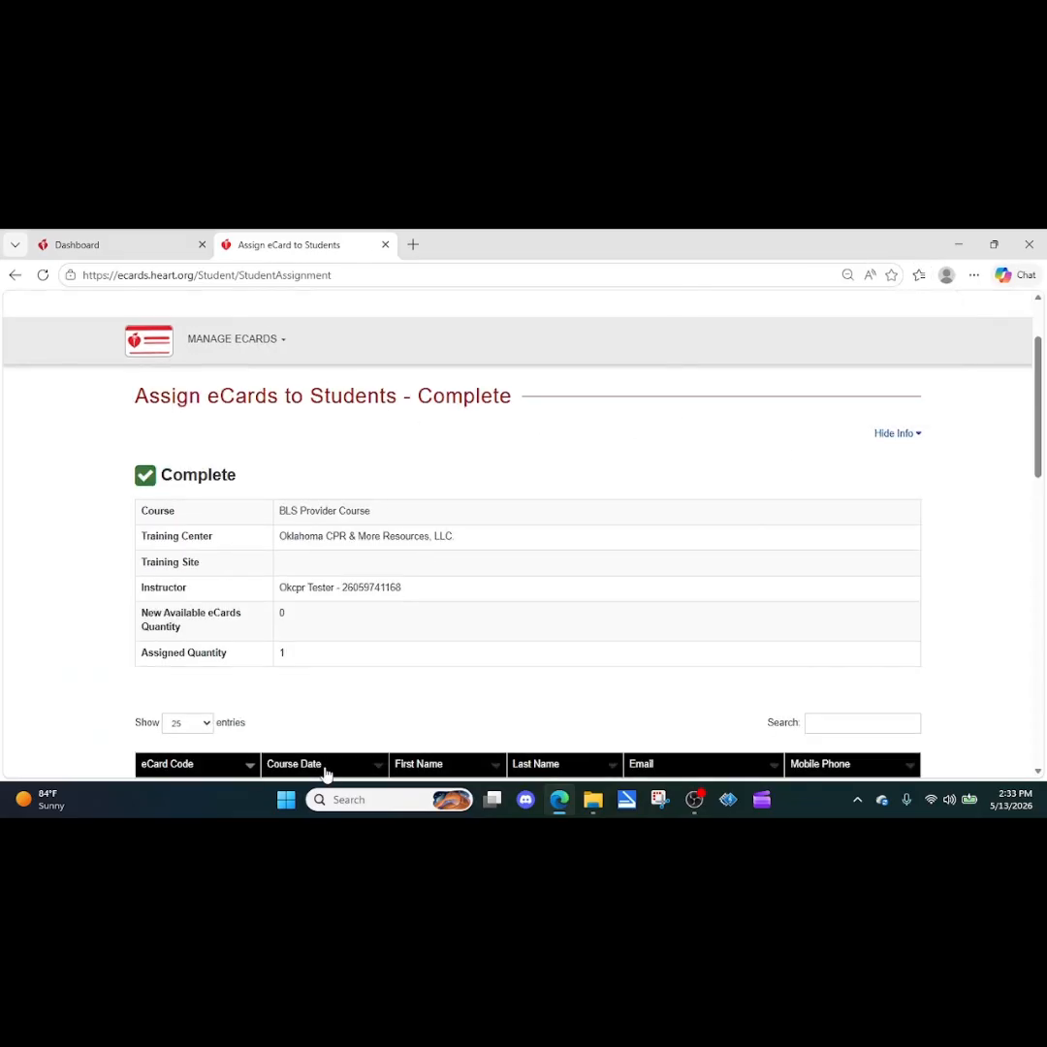
click(273, 345)
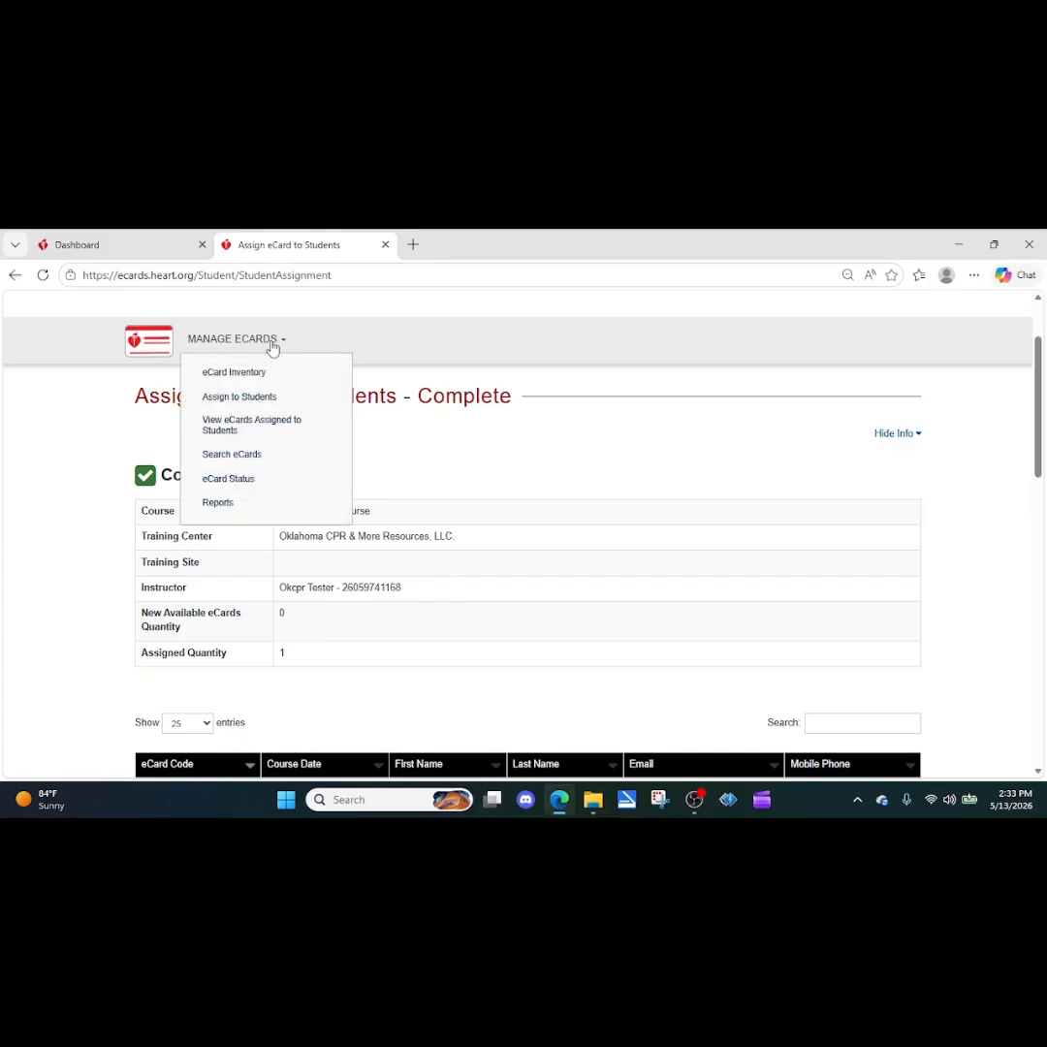
click(238, 461)
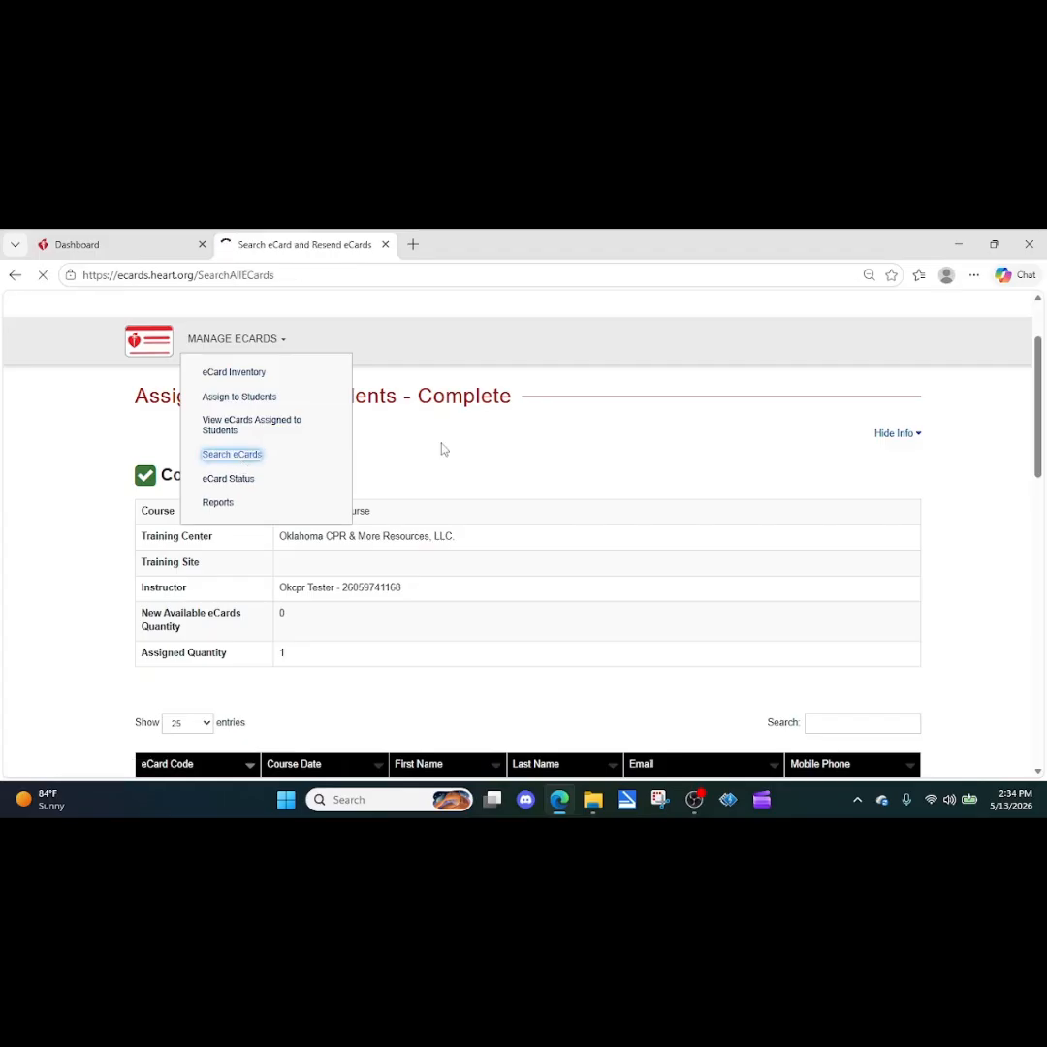
scroll(439, 449, down, 3)
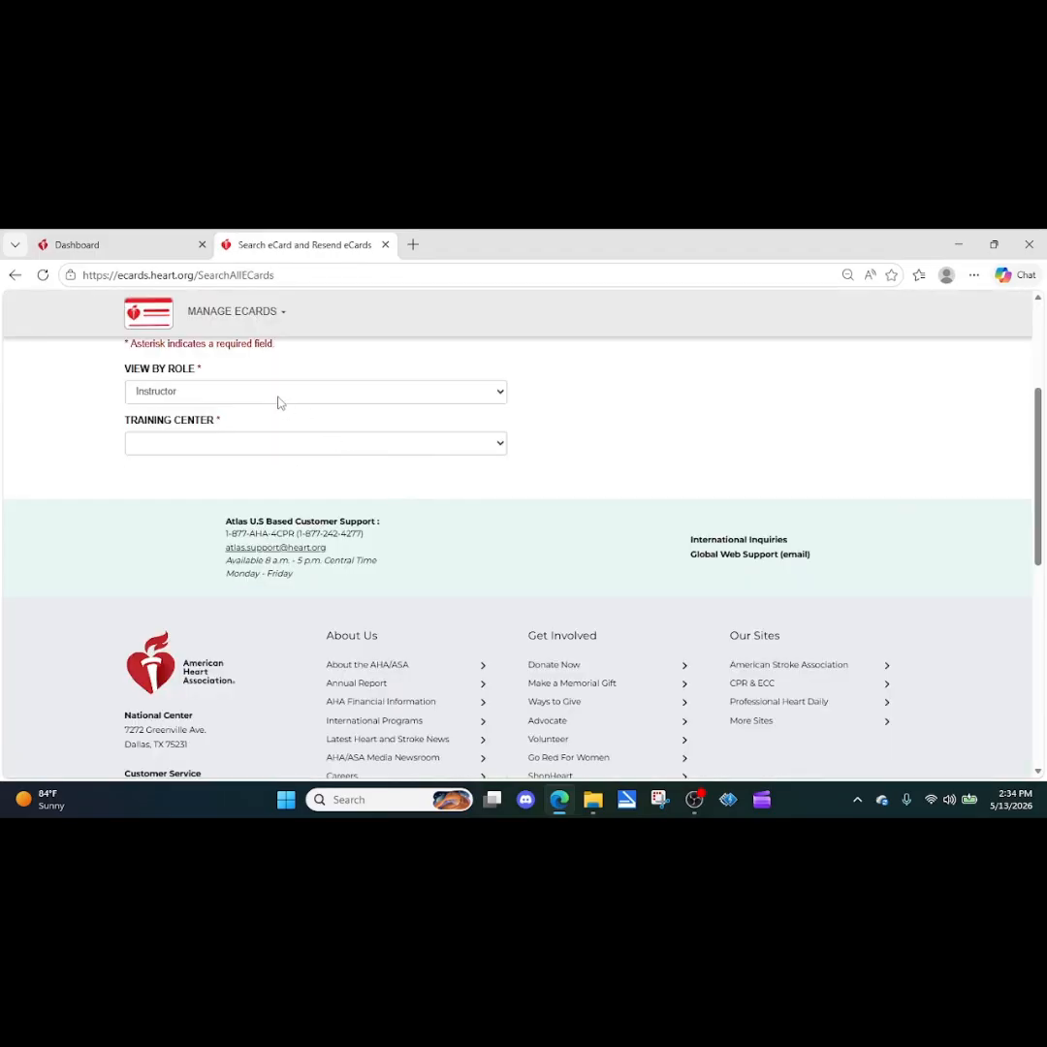
scroll(330, 518, up, 2)
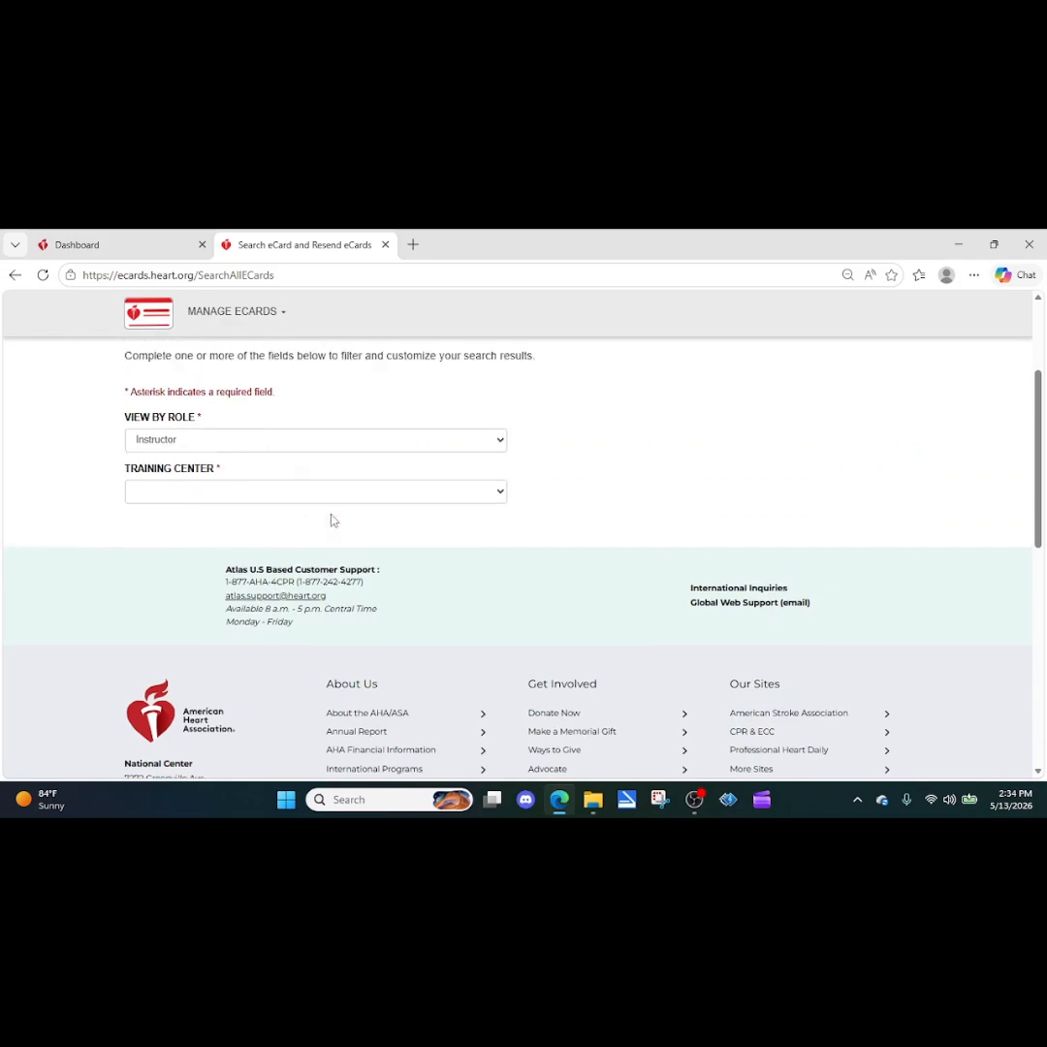
Step: Search as Instructor for Oklahoma CPR & More Resources, LLC / Oklahoma CPR & More by the student's last name
click(497, 549)
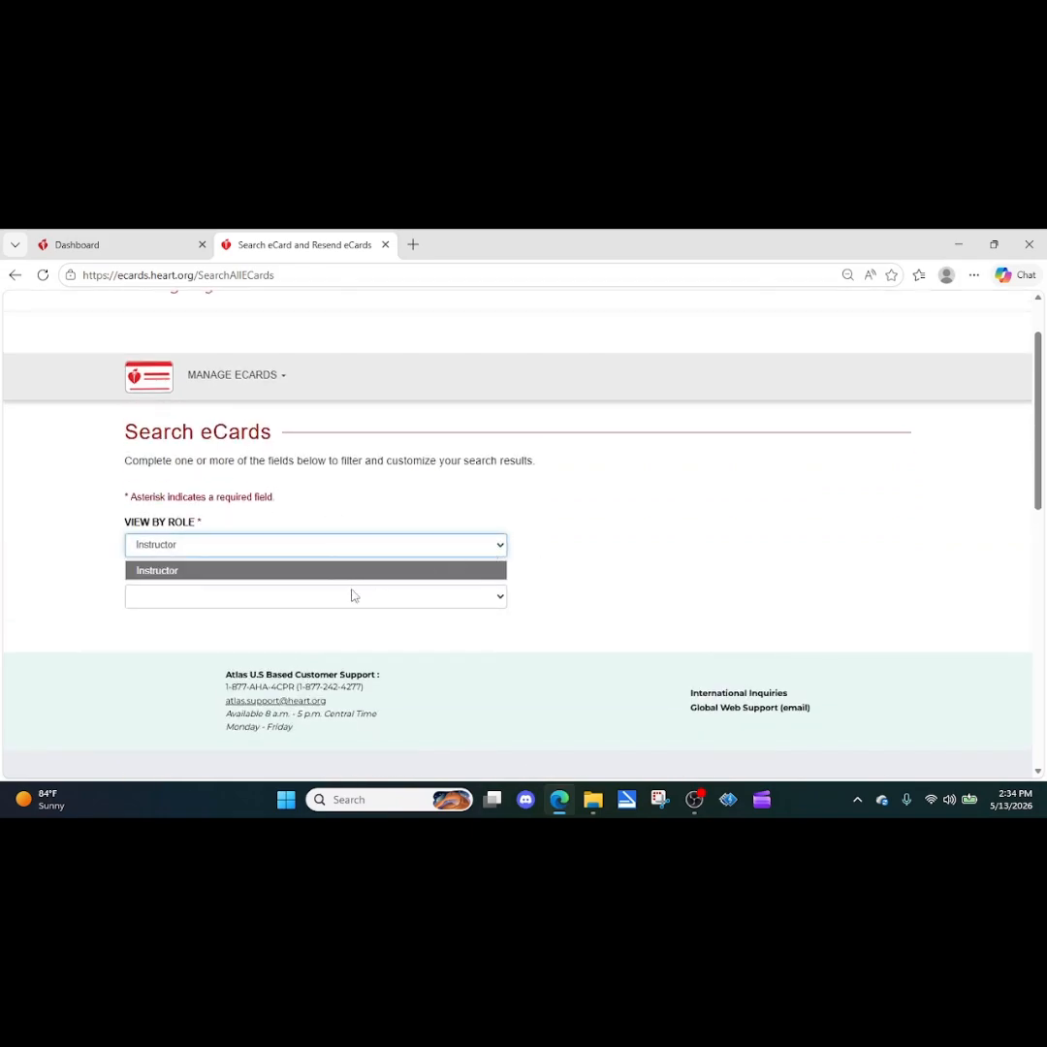
click(320, 570)
click(299, 599)
click(275, 638)
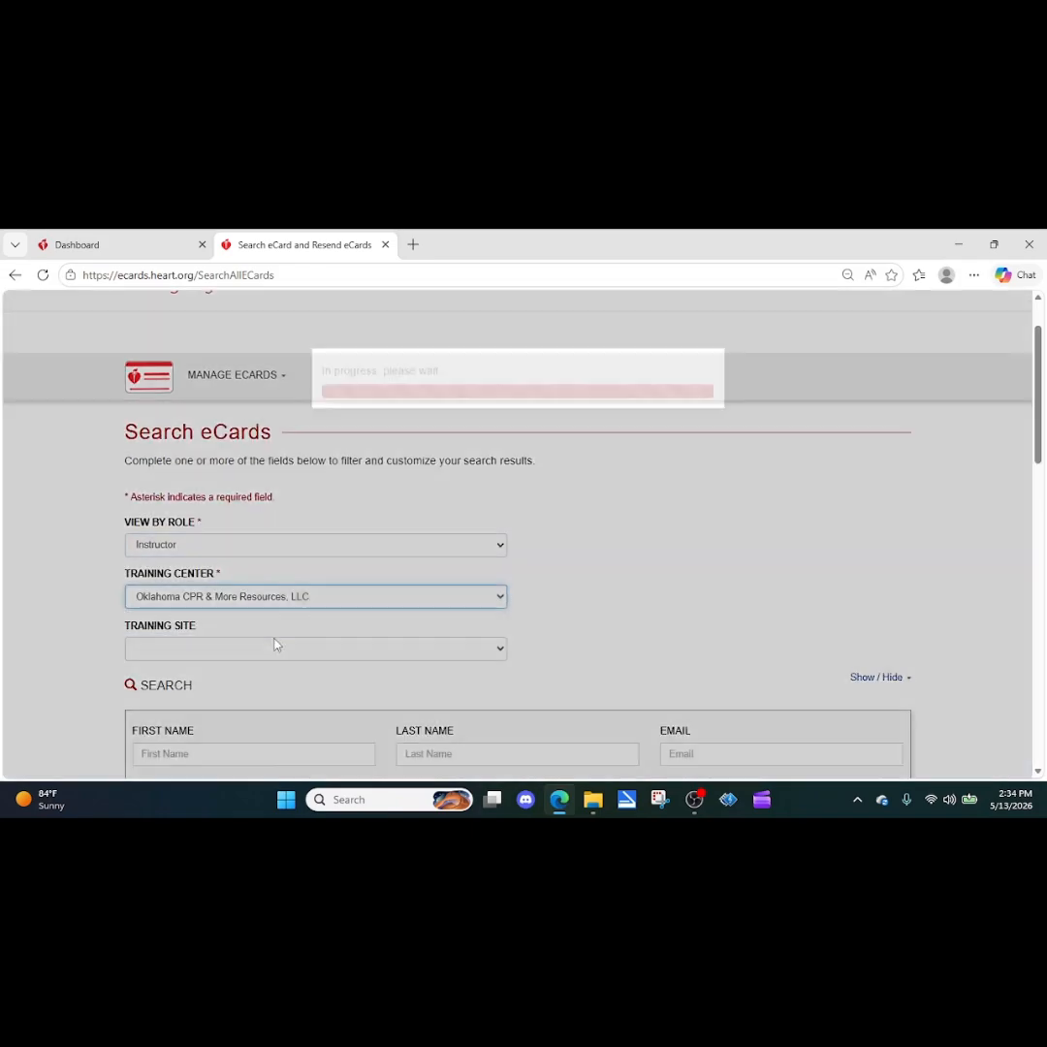
click(242, 655)
click(222, 692)
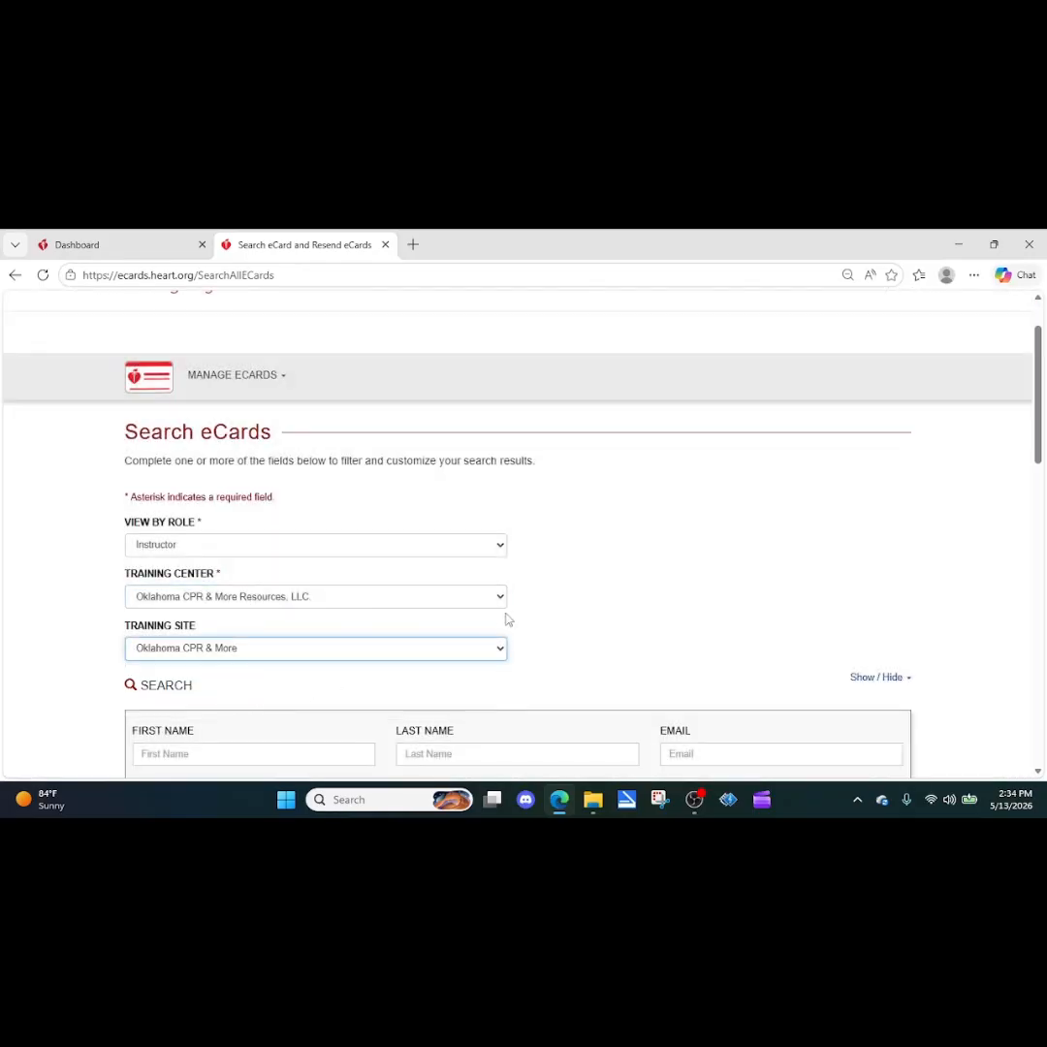
scroll(462, 600, down, 2)
click(424, 606)
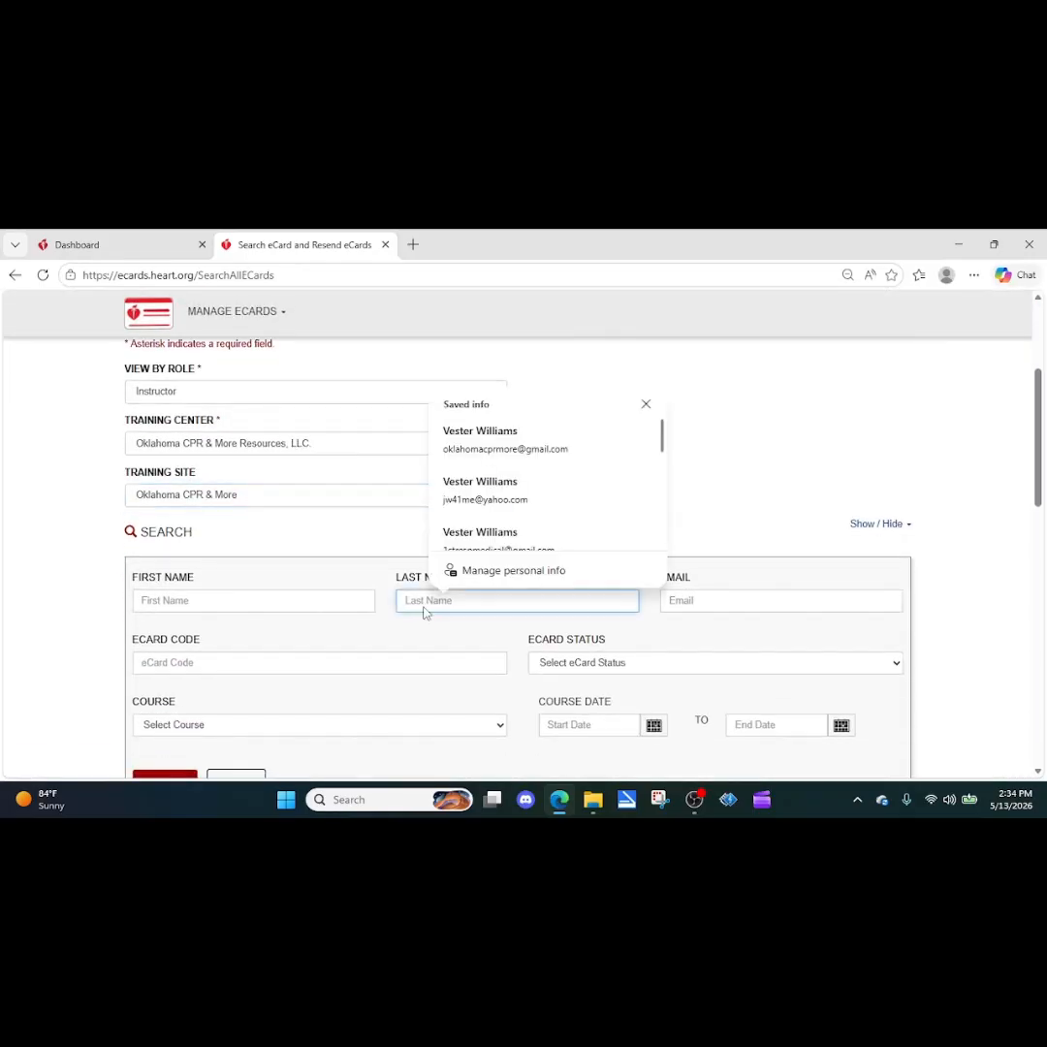
text(williams)
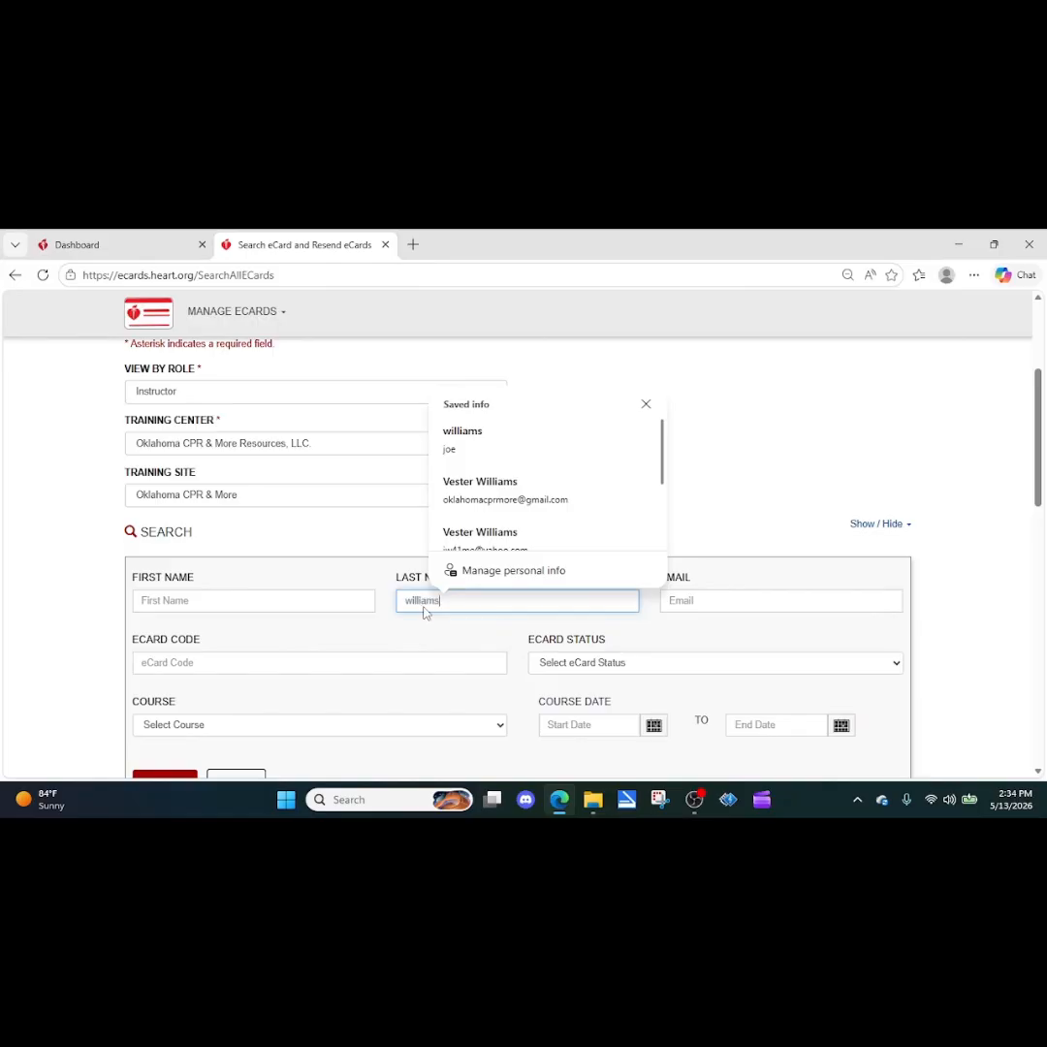
scroll(602, 537, down, 3)
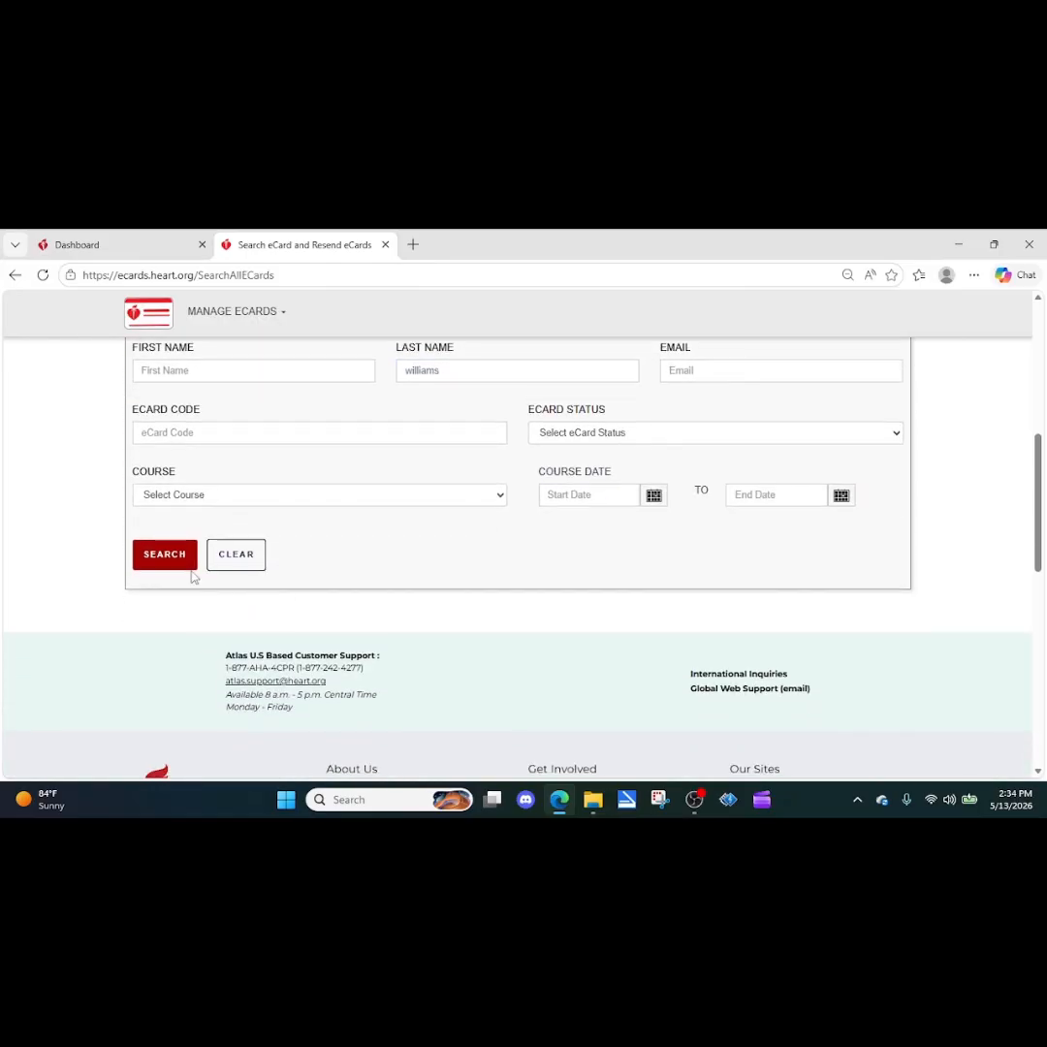
click(165, 559)
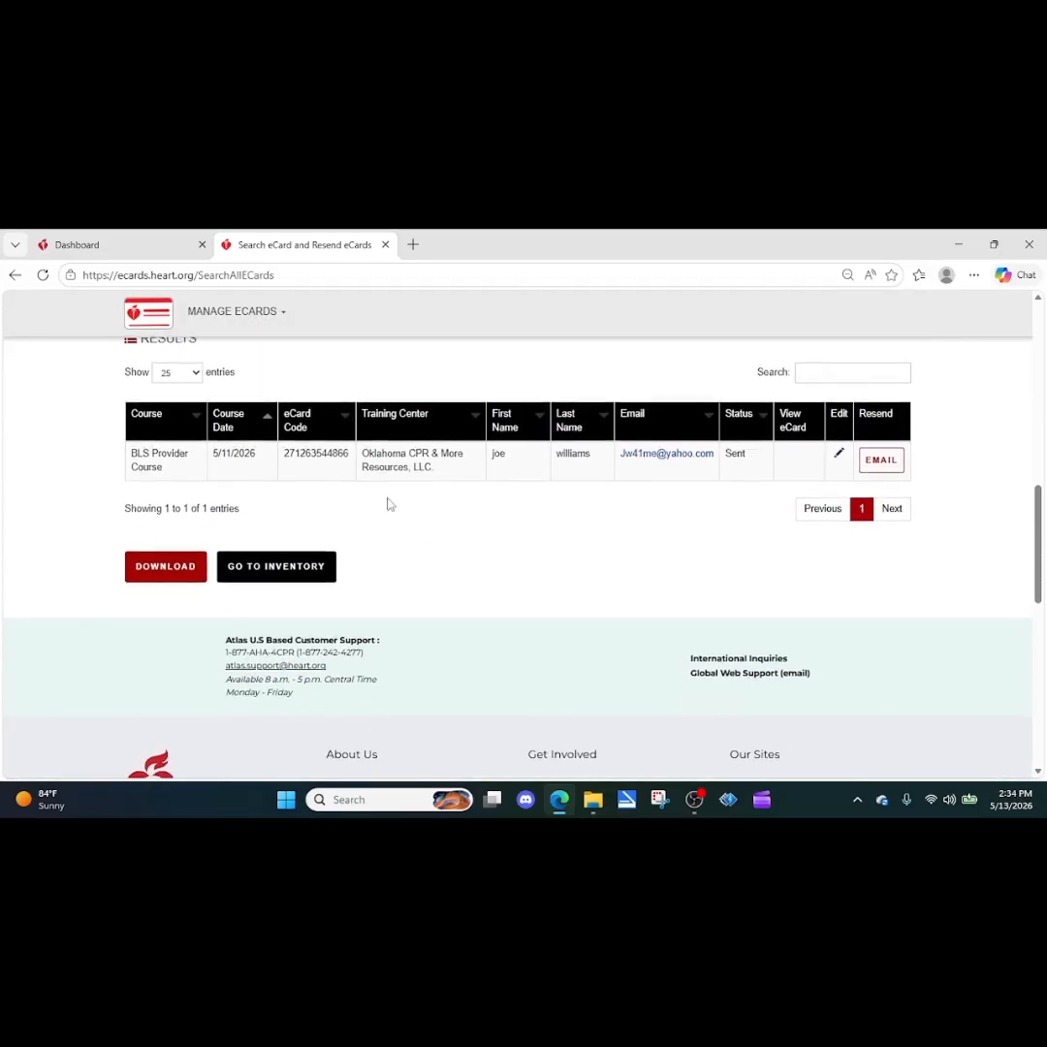
Step: Clear the last name and search for eCards dated 05/11/2026 to 05/11/2026
scroll(456, 532, up, 4)
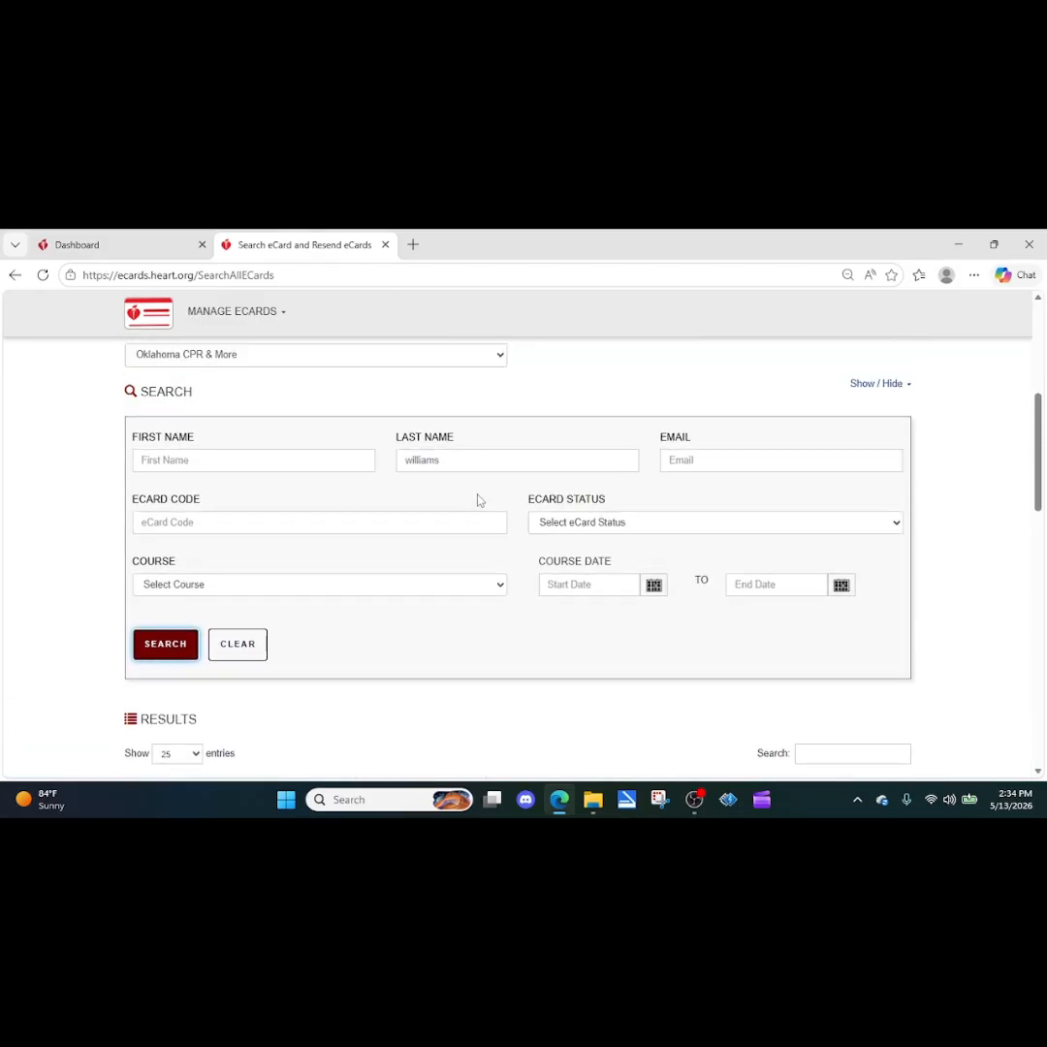
drag(461, 459, 397, 461)
key(BackSpace)
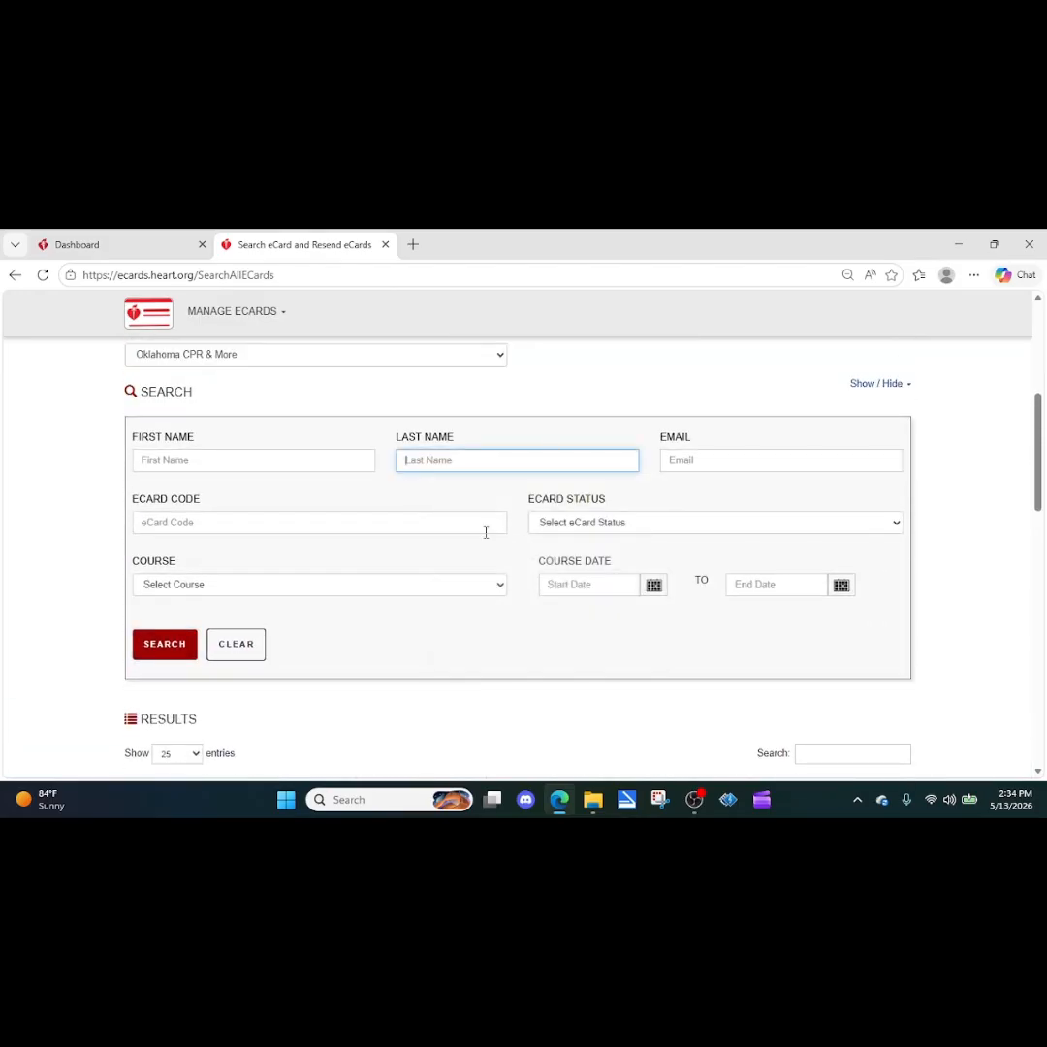
click(665, 595)
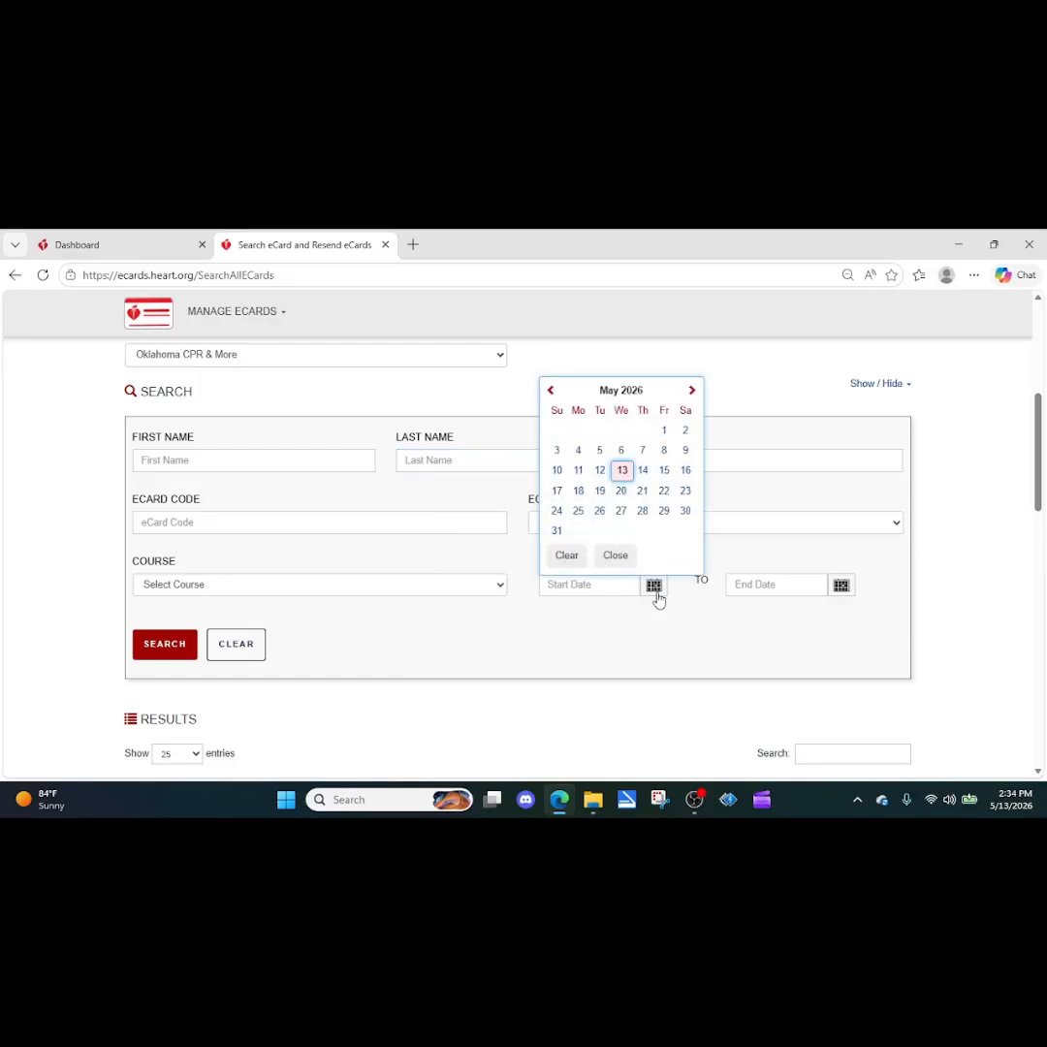
click(576, 470)
click(840, 586)
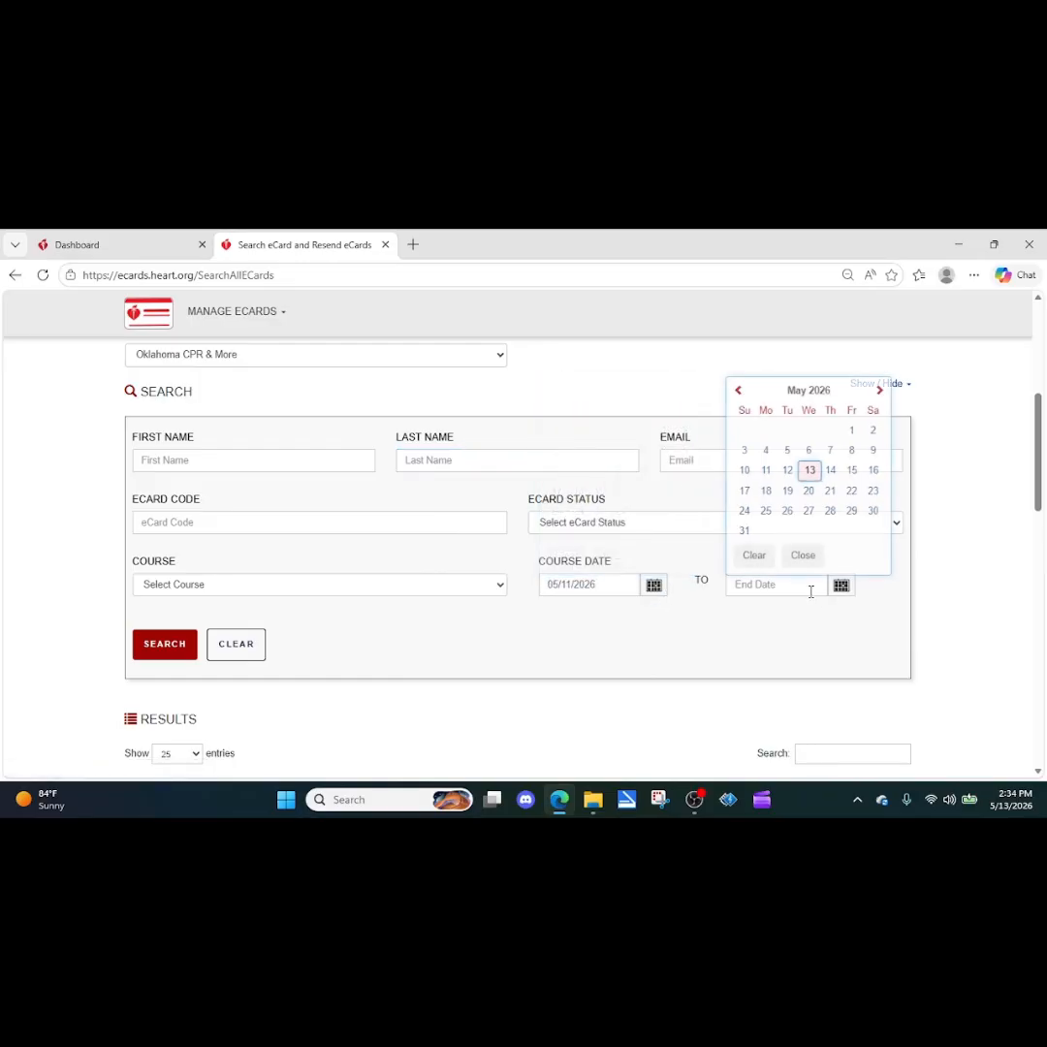
click(764, 470)
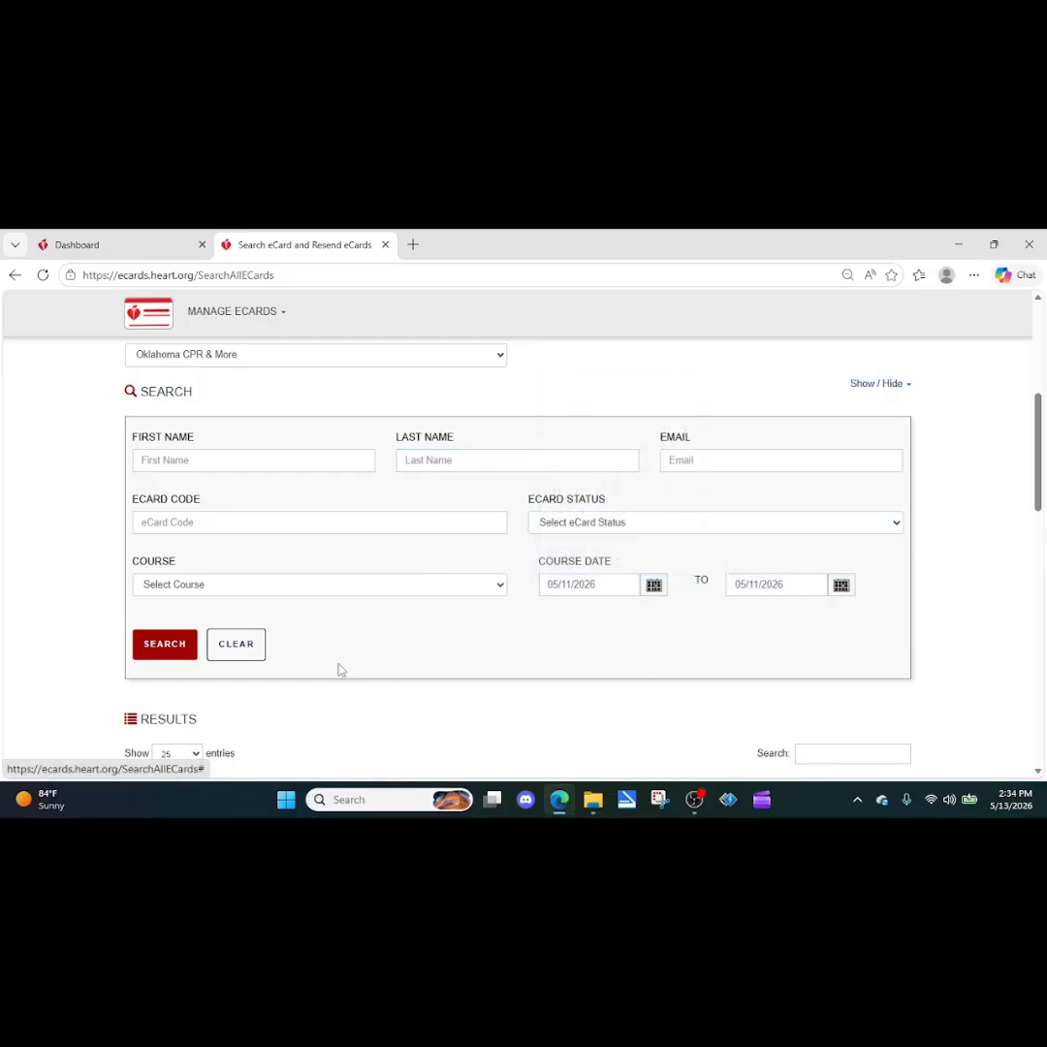
click(164, 644)
scroll(422, 631, down, 4)
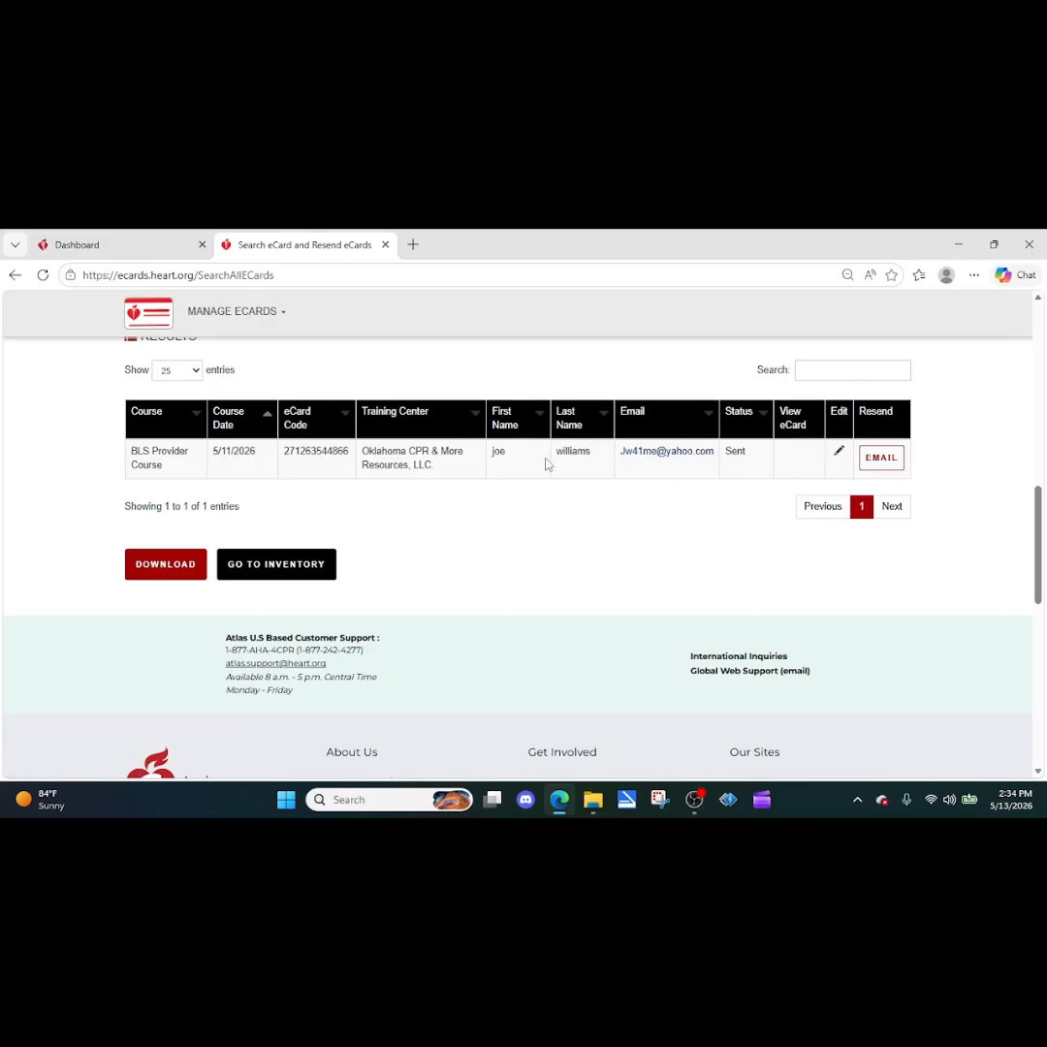
Step: Edit the result's eCard, save and confirm the student information, then go back a page
click(838, 456)
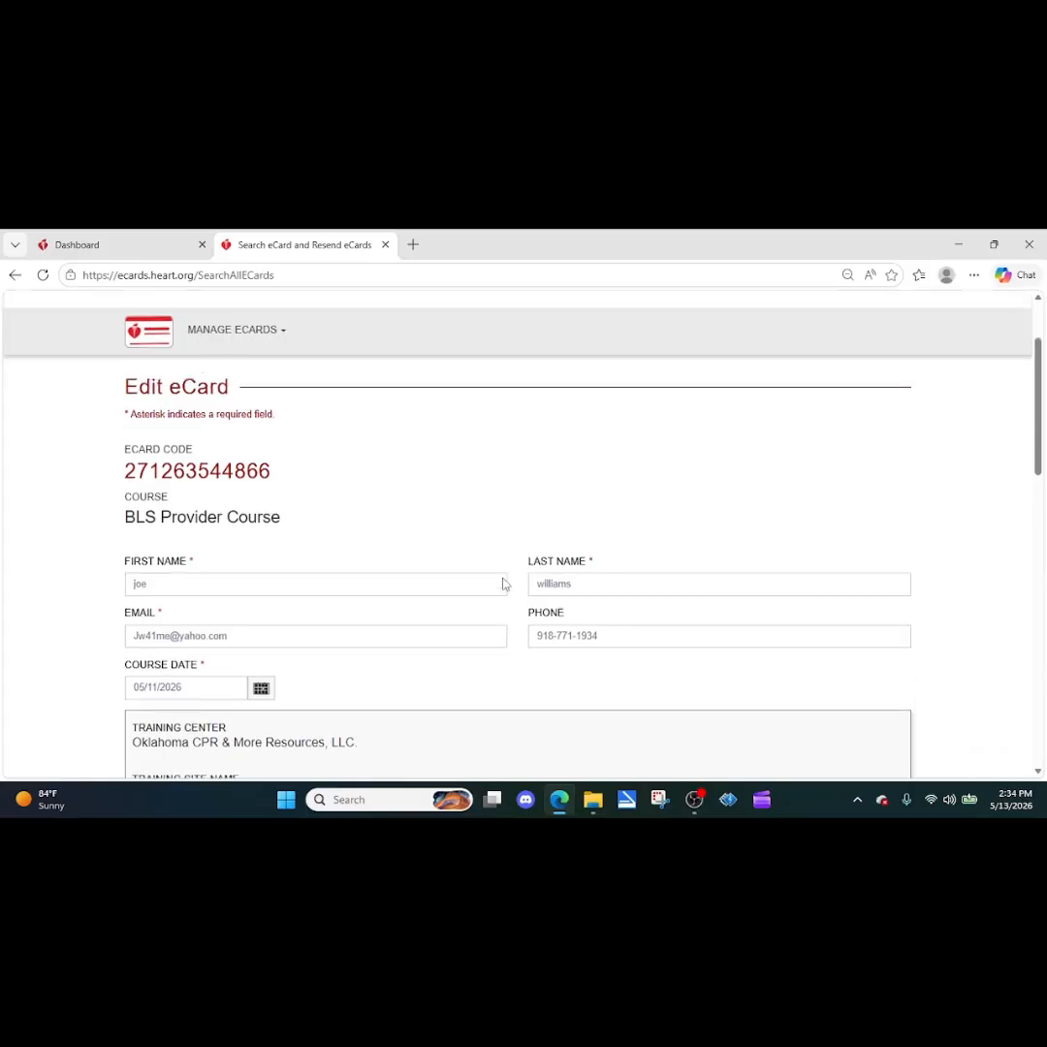
scroll(494, 571, down, 3)
scroll(193, 407, up, 1)
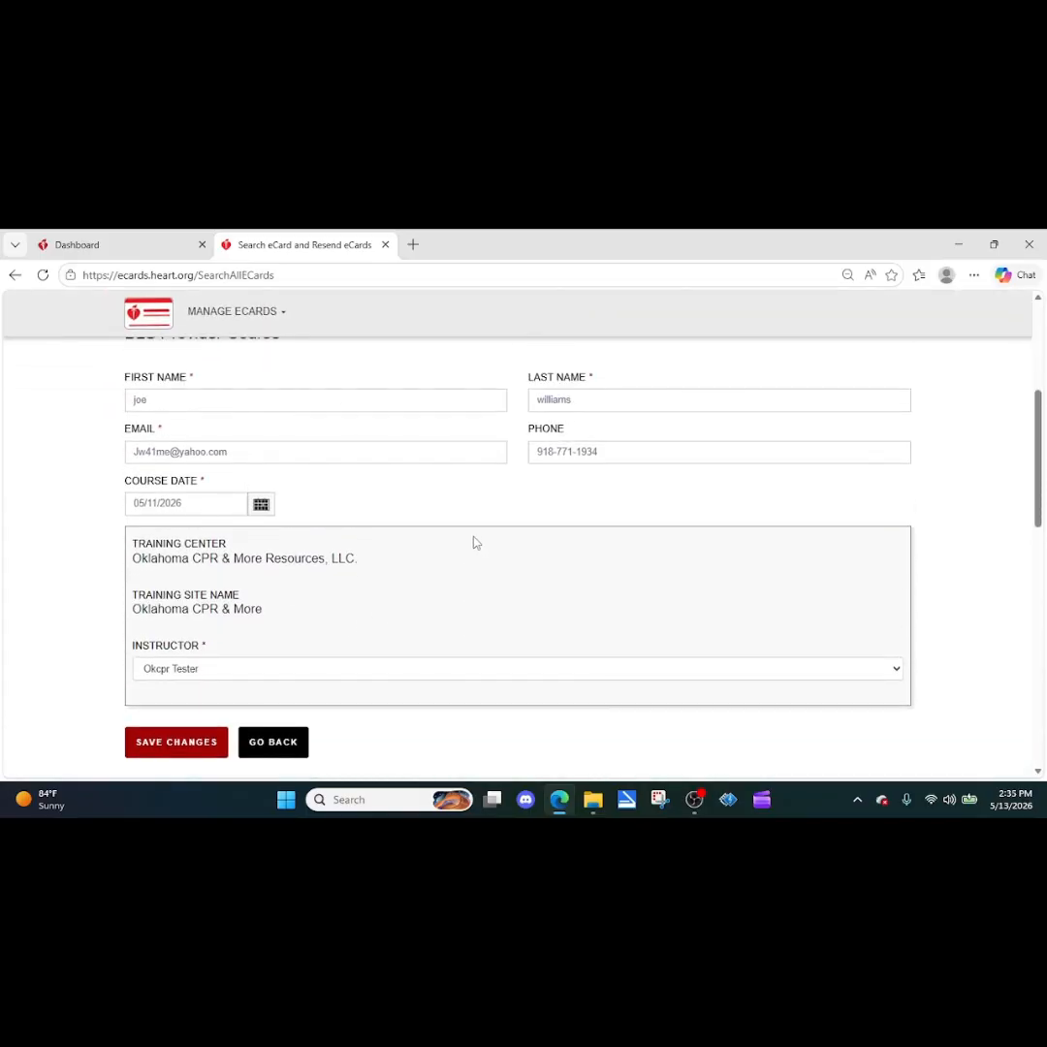
click(192, 755)
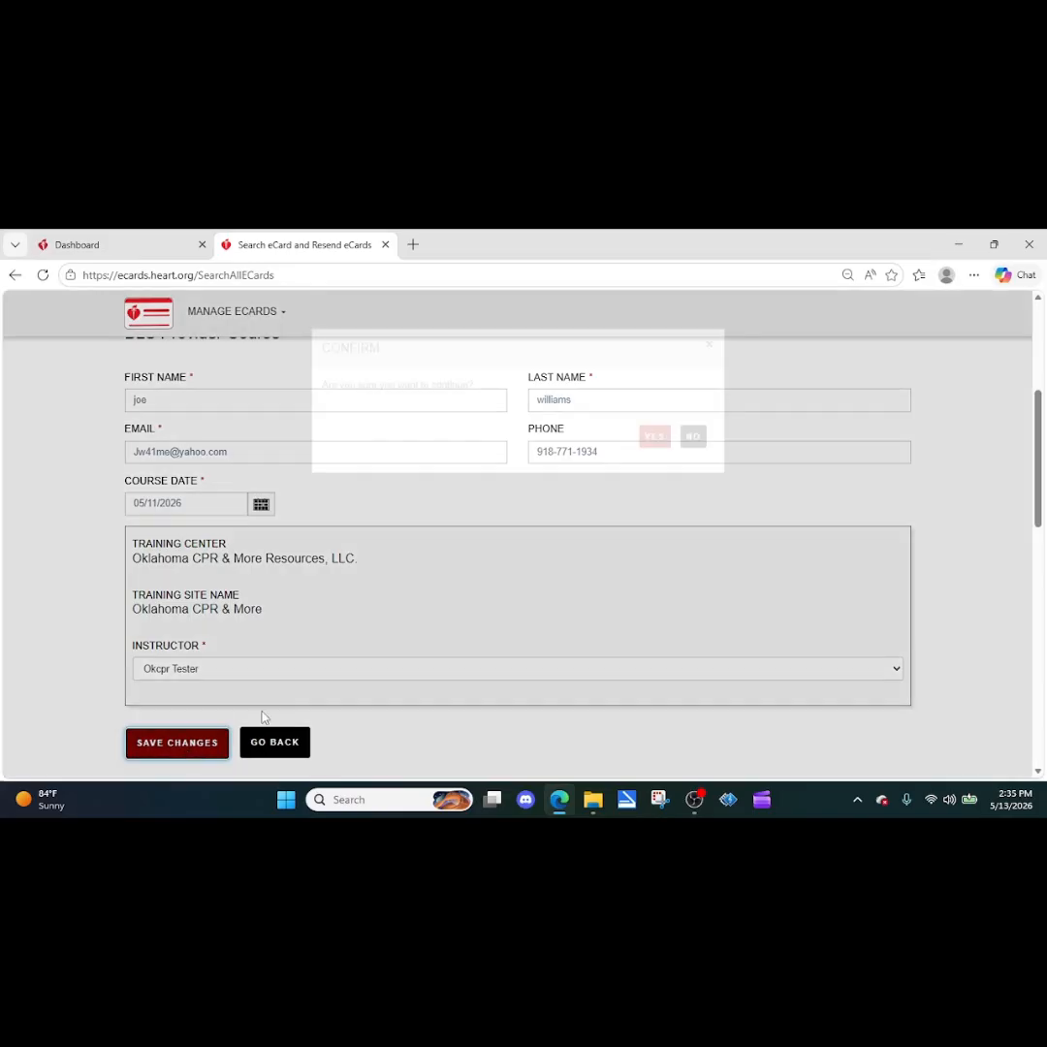
click(651, 470)
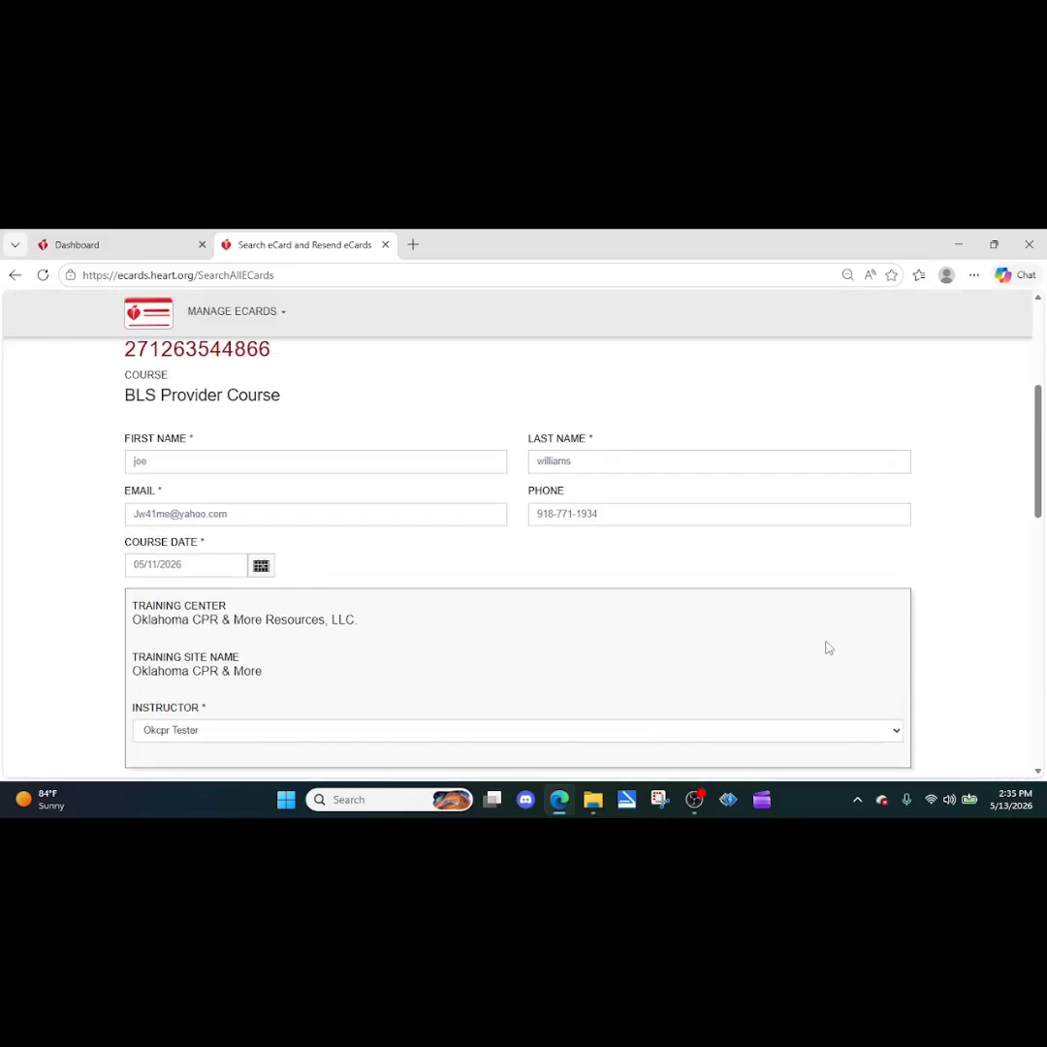
scroll(776, 581, down, 4)
scroll(771, 574, up, 3)
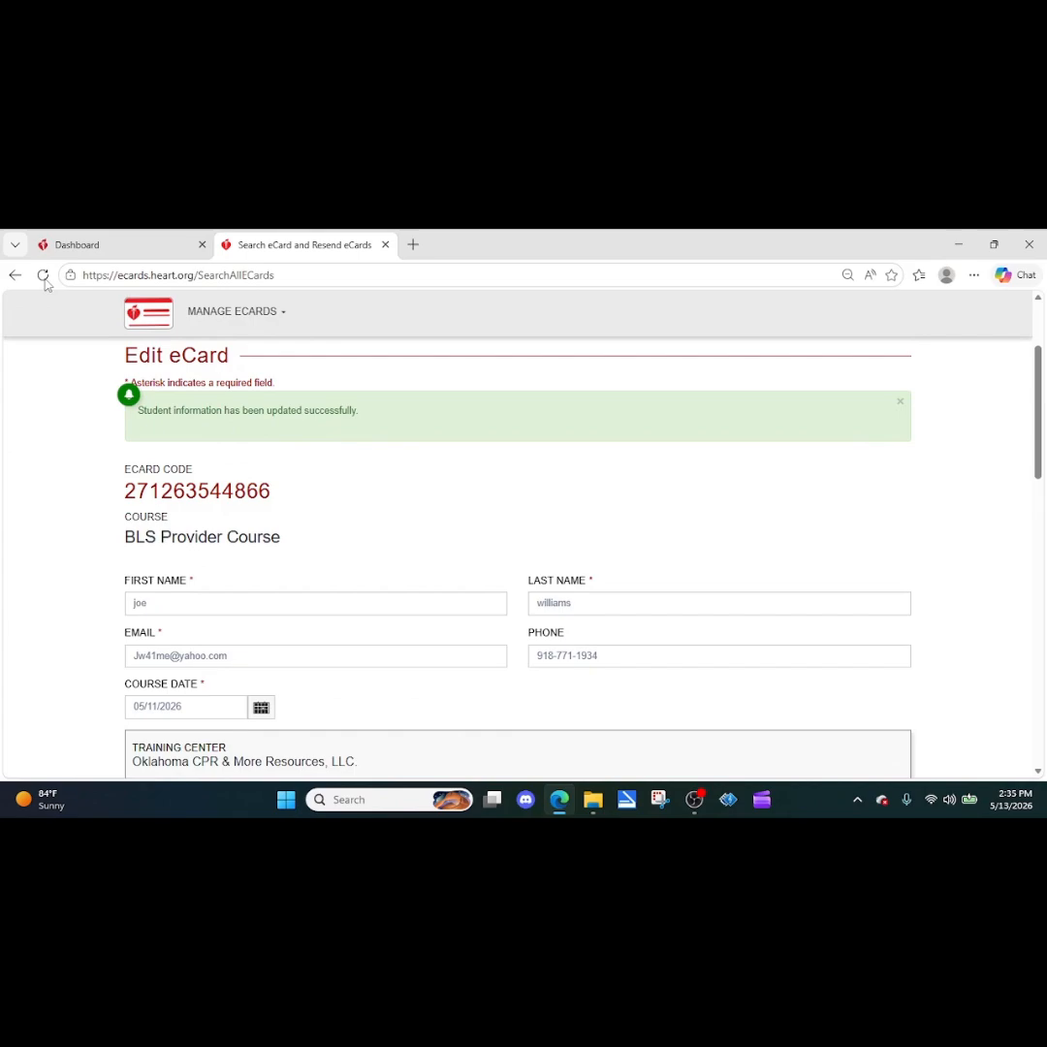
click(14, 277)
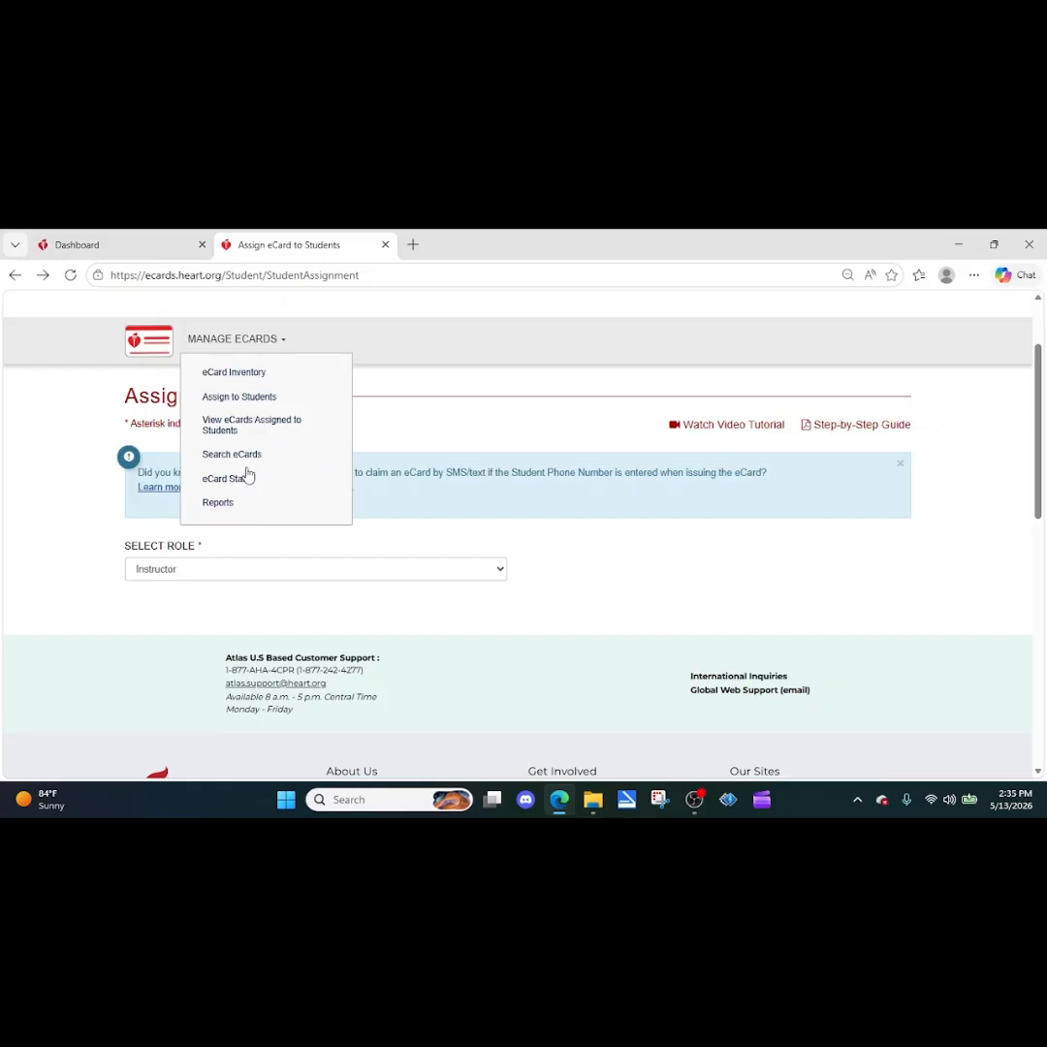
Step: Search eCards at Oklahoma CPR & More Resources, LLC, site Oklahoma CPR & More, by the student's last name
click(244, 457)
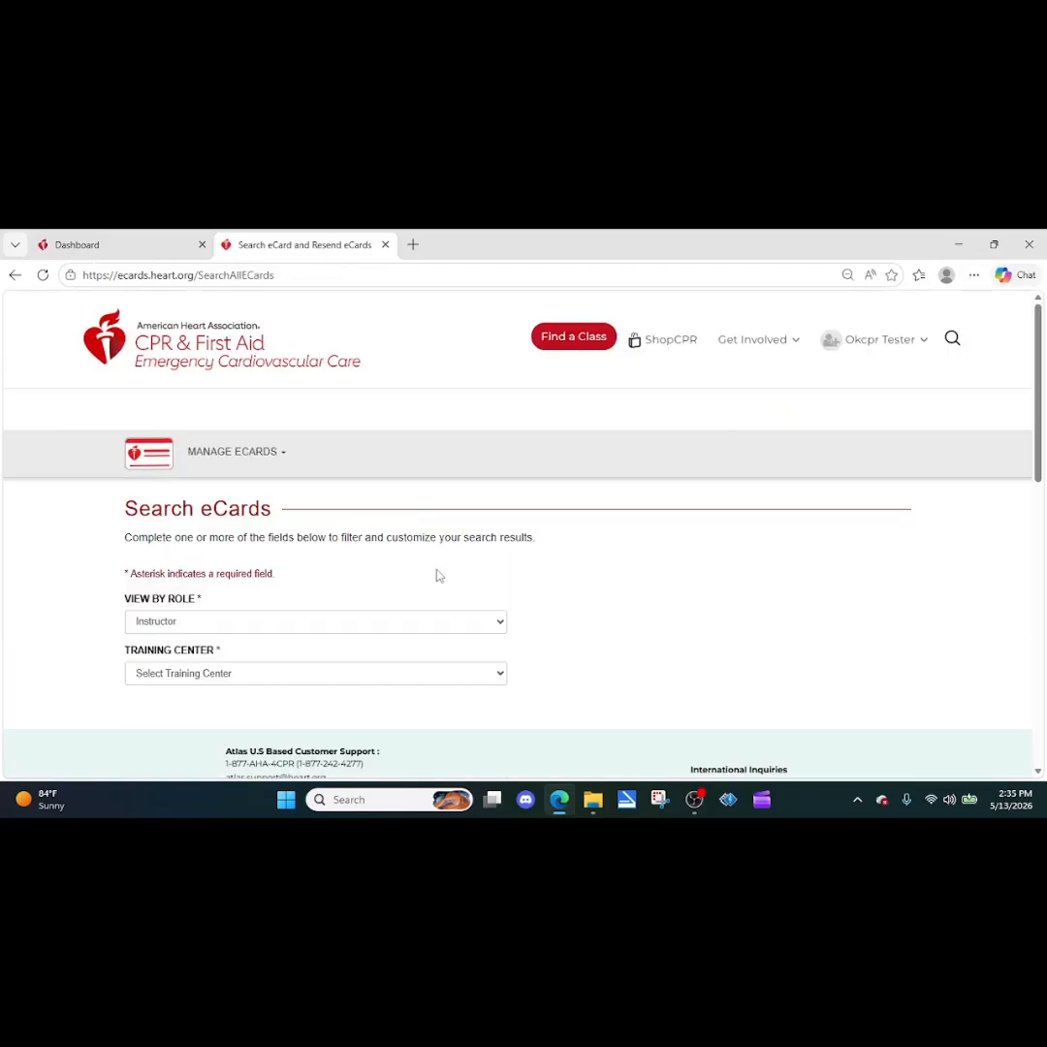
click(315, 678)
click(230, 716)
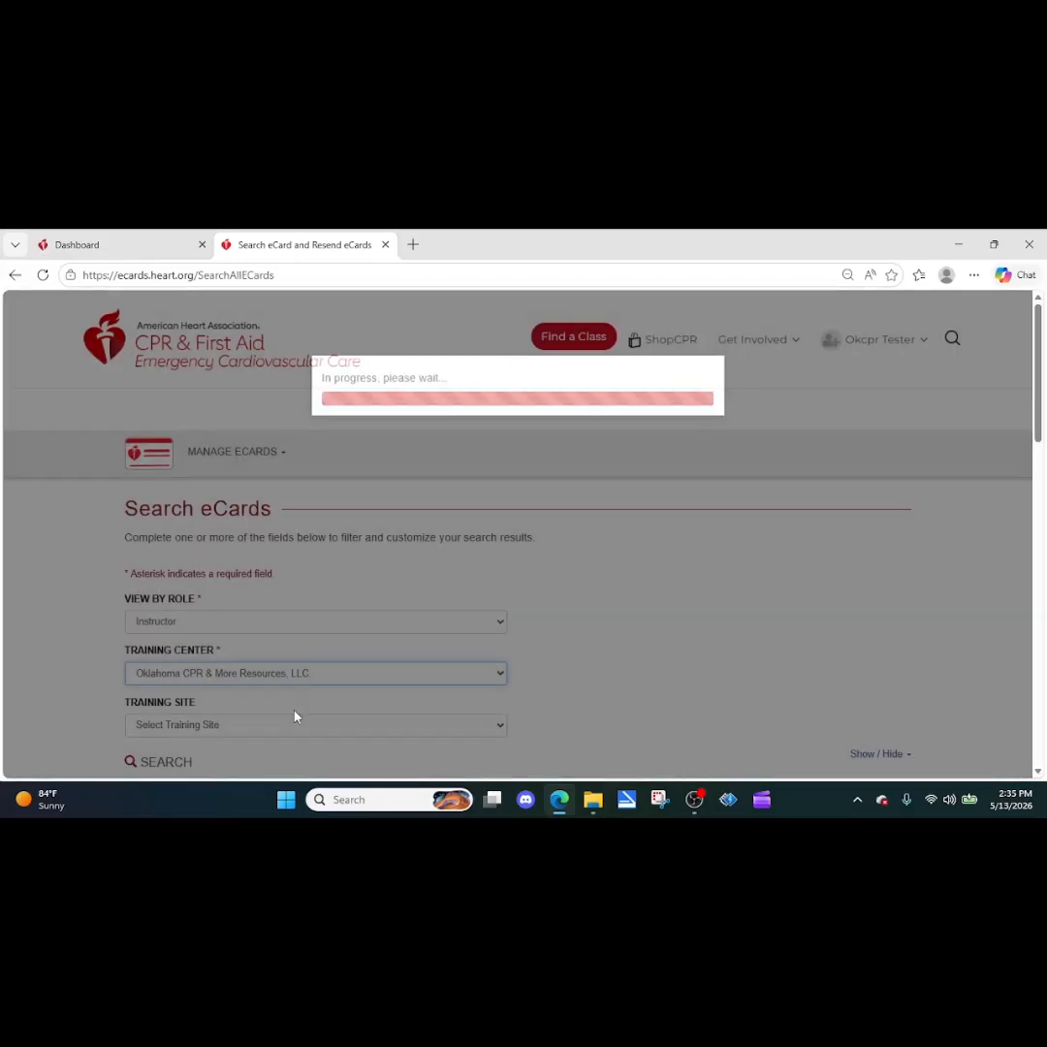
scroll(296, 678, down, 2)
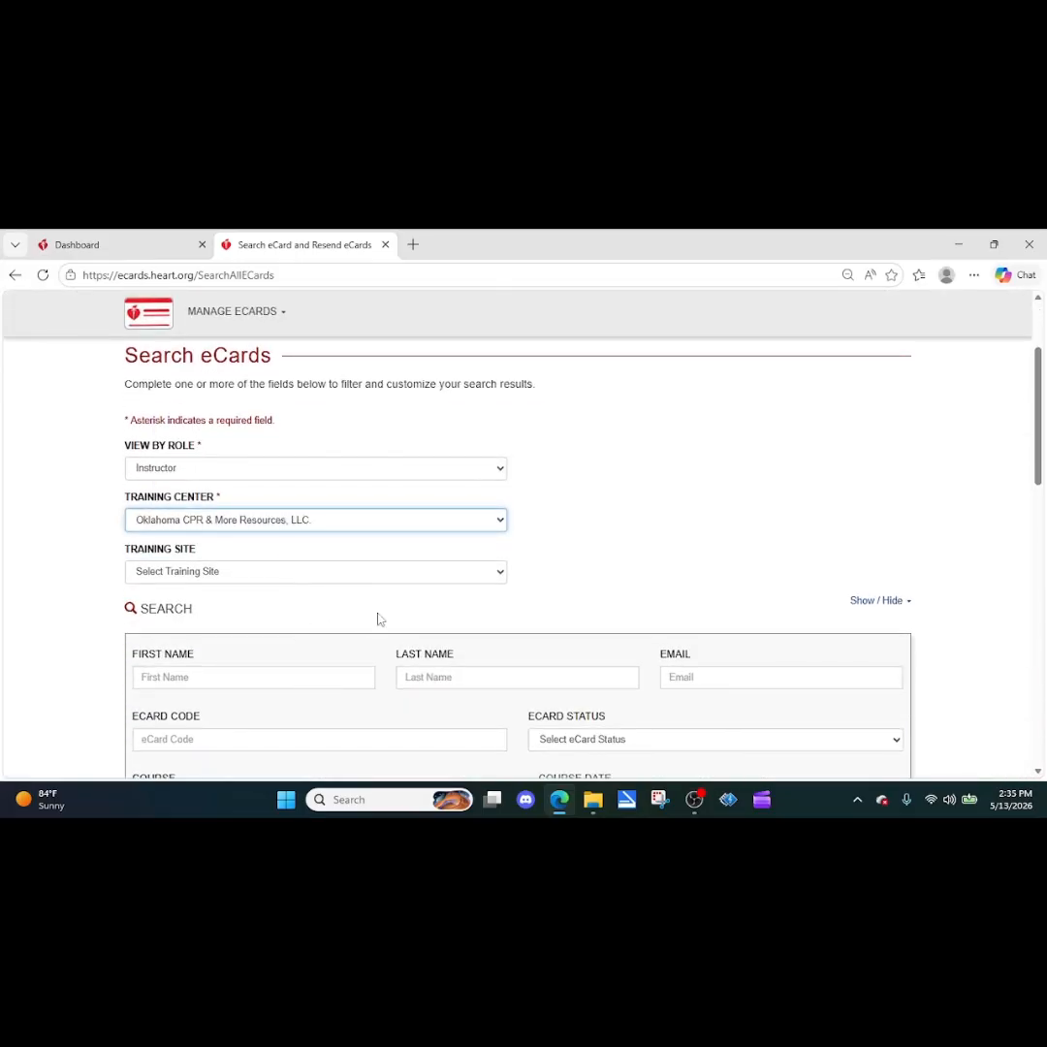
click(346, 572)
click(382, 615)
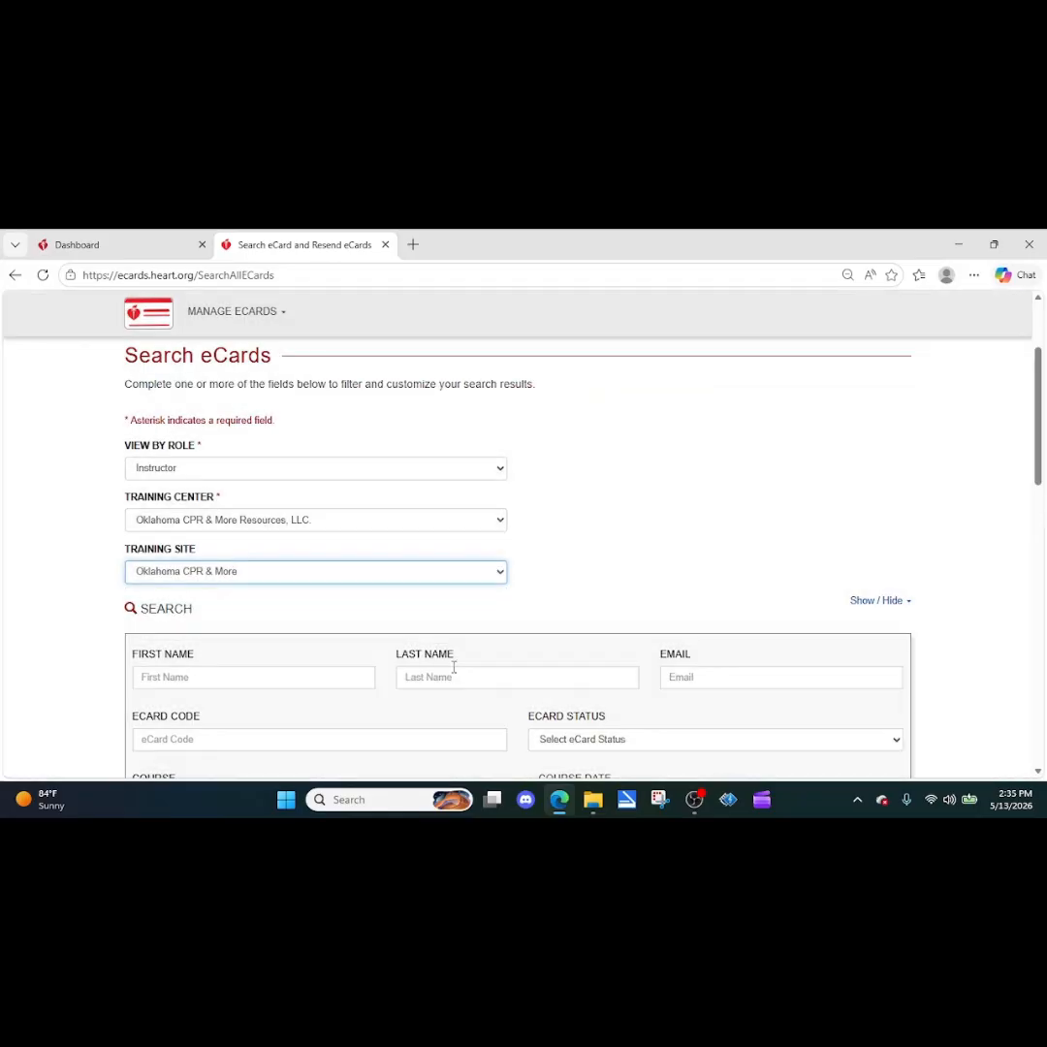
click(461, 676)
text(wi)
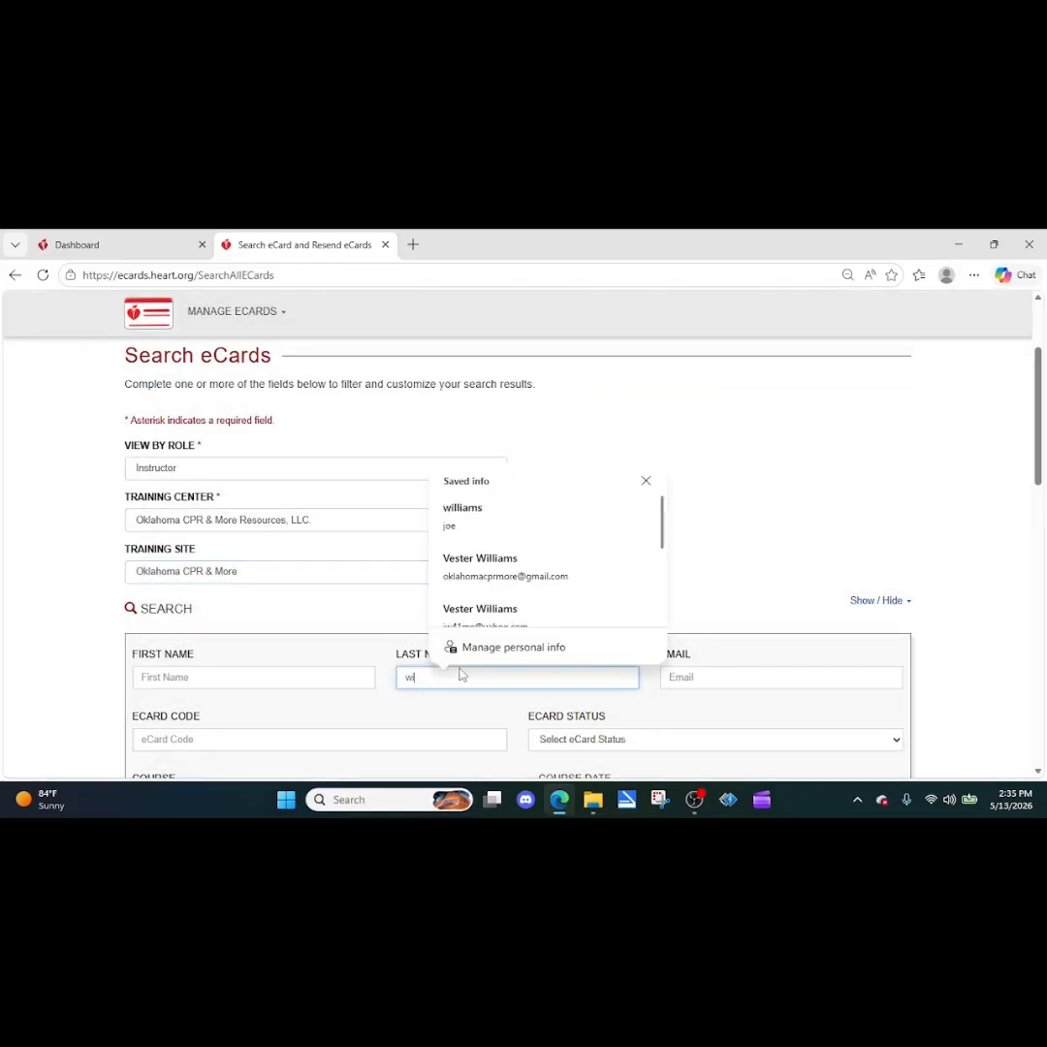
text(lliams)
key(Return)
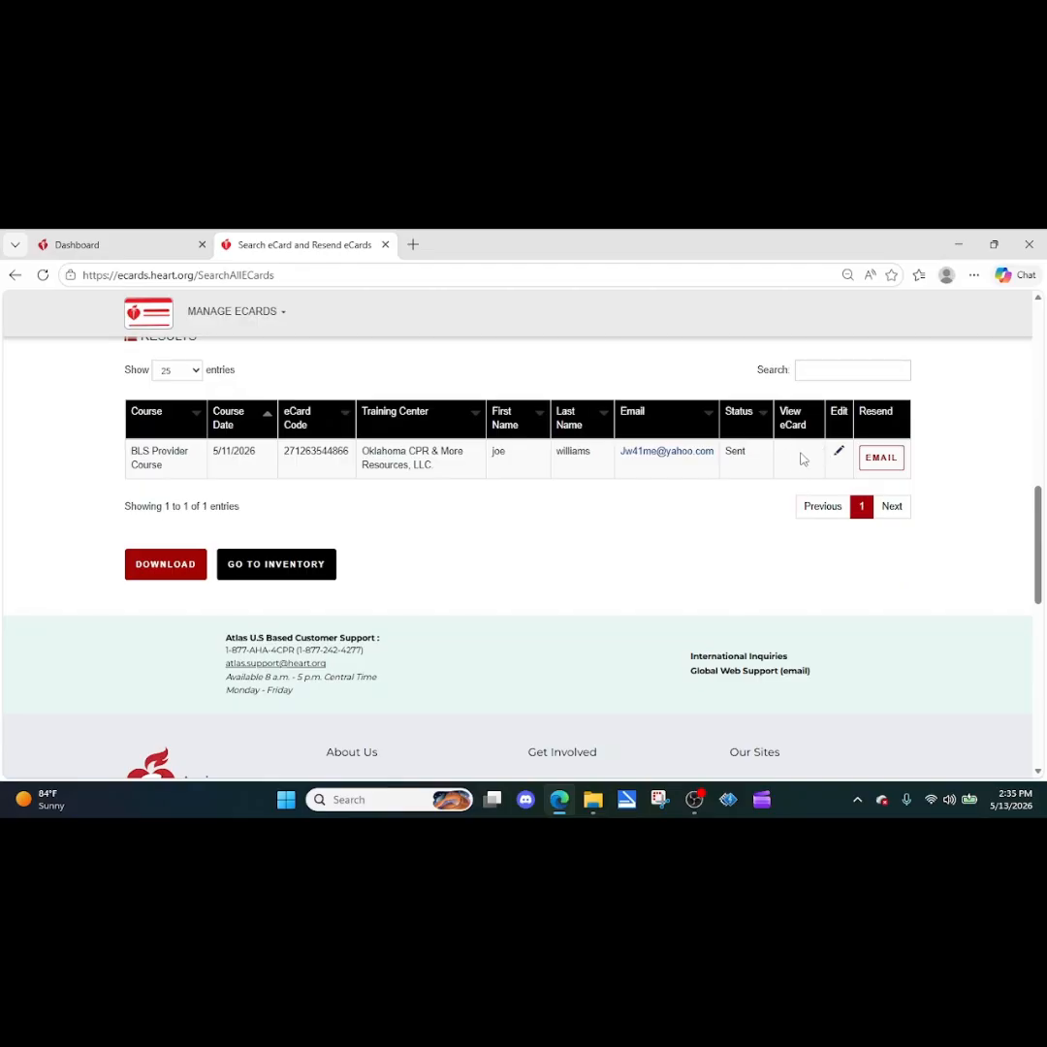
Step: Resend the BLS Provider Course eCard to the student by email
click(869, 461)
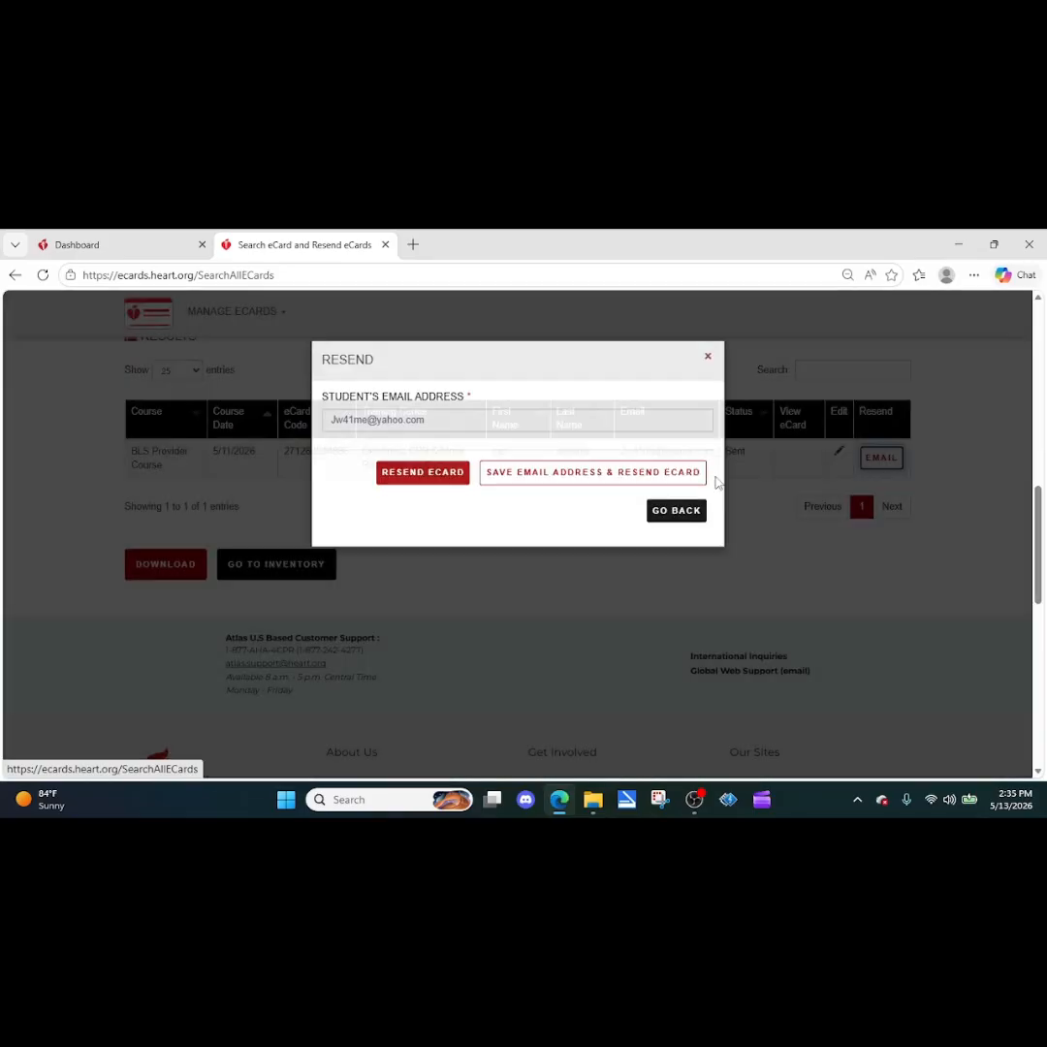
click(460, 496)
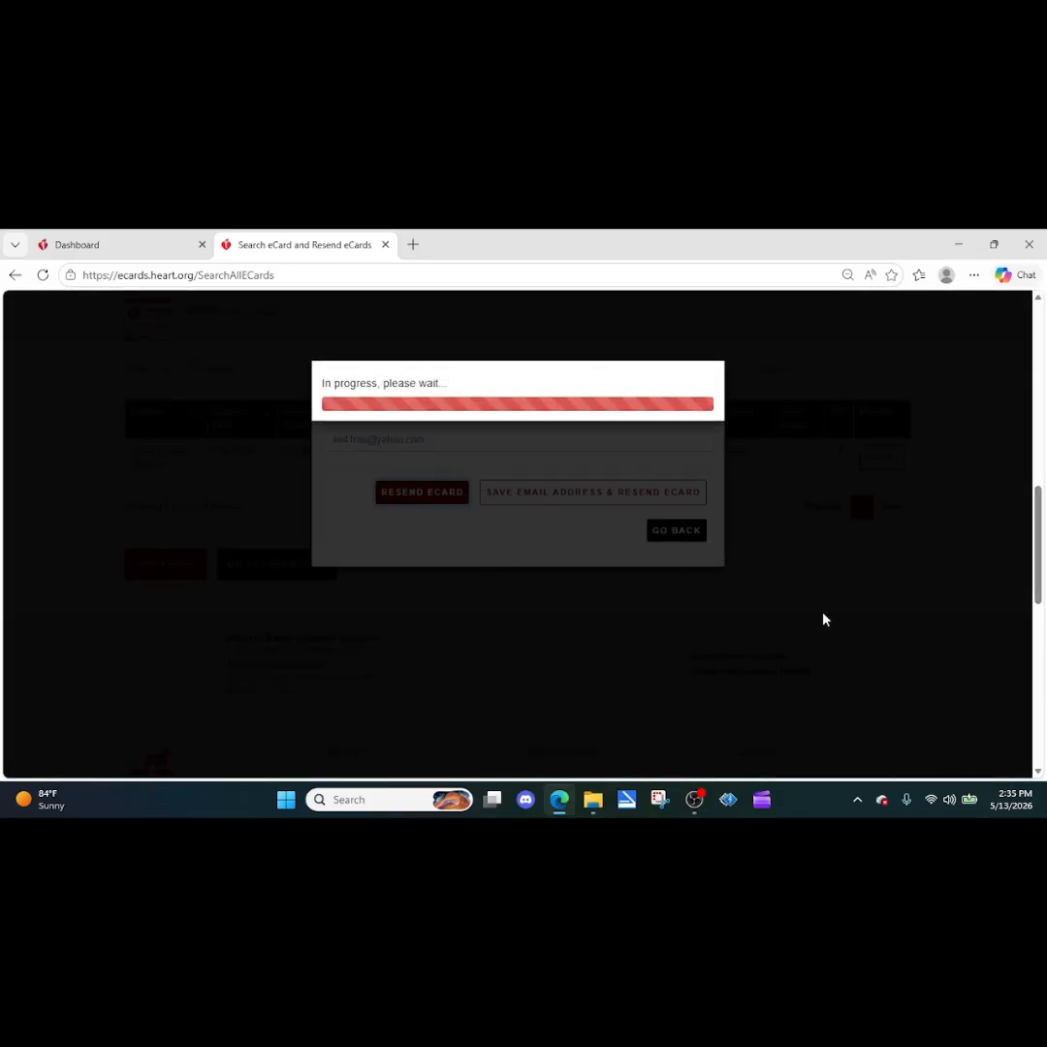